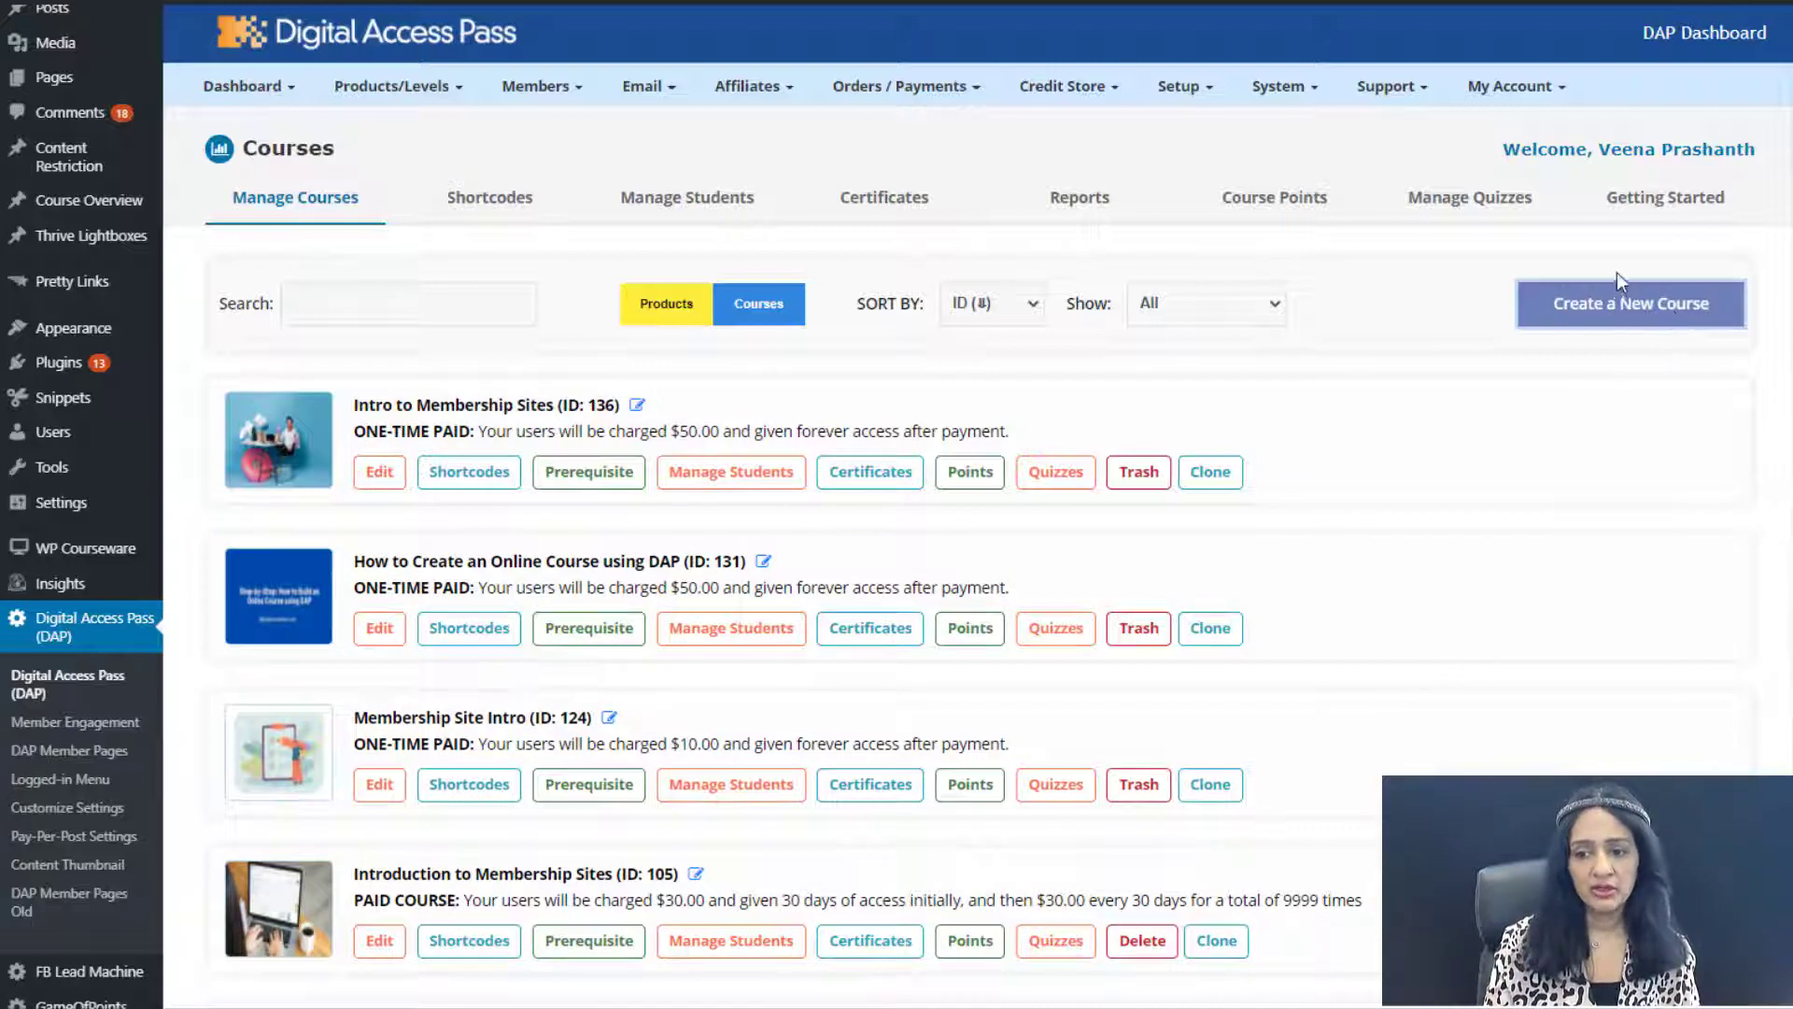
Create a course with Blocking Quiz and Points as both name and description, and save its details.
left_click(1626, 314)
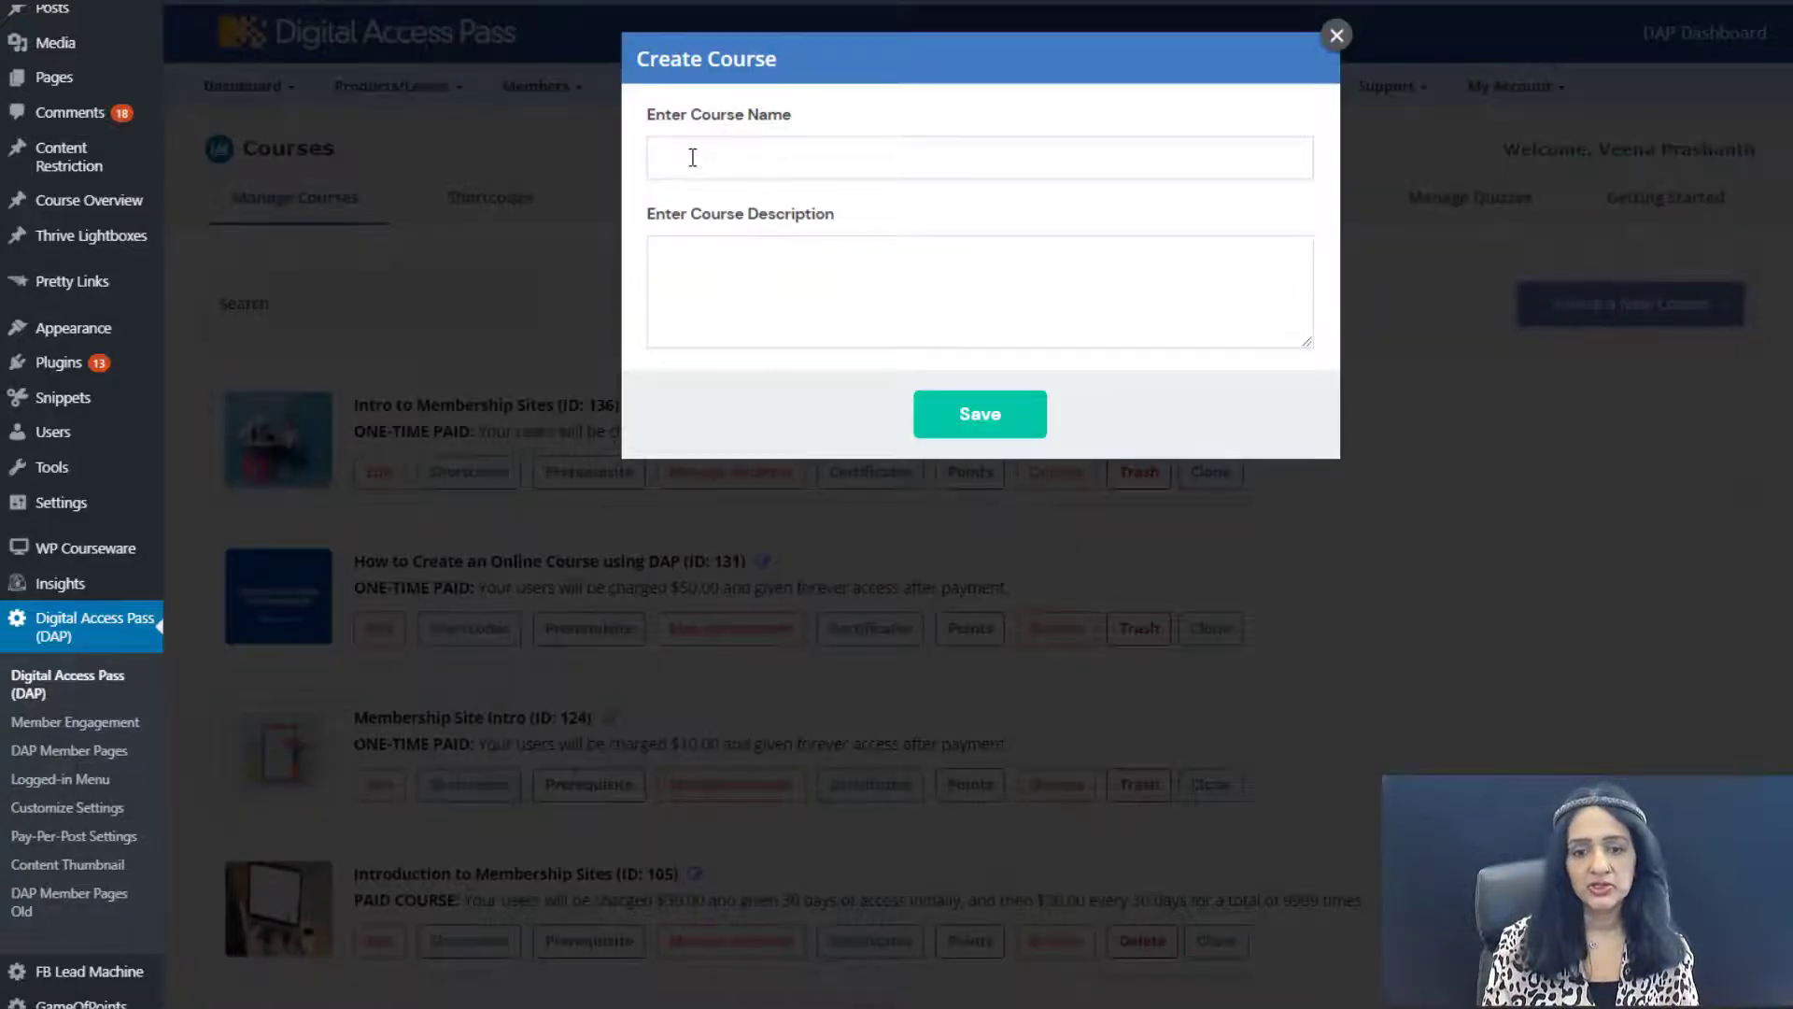
left_click(678, 166)
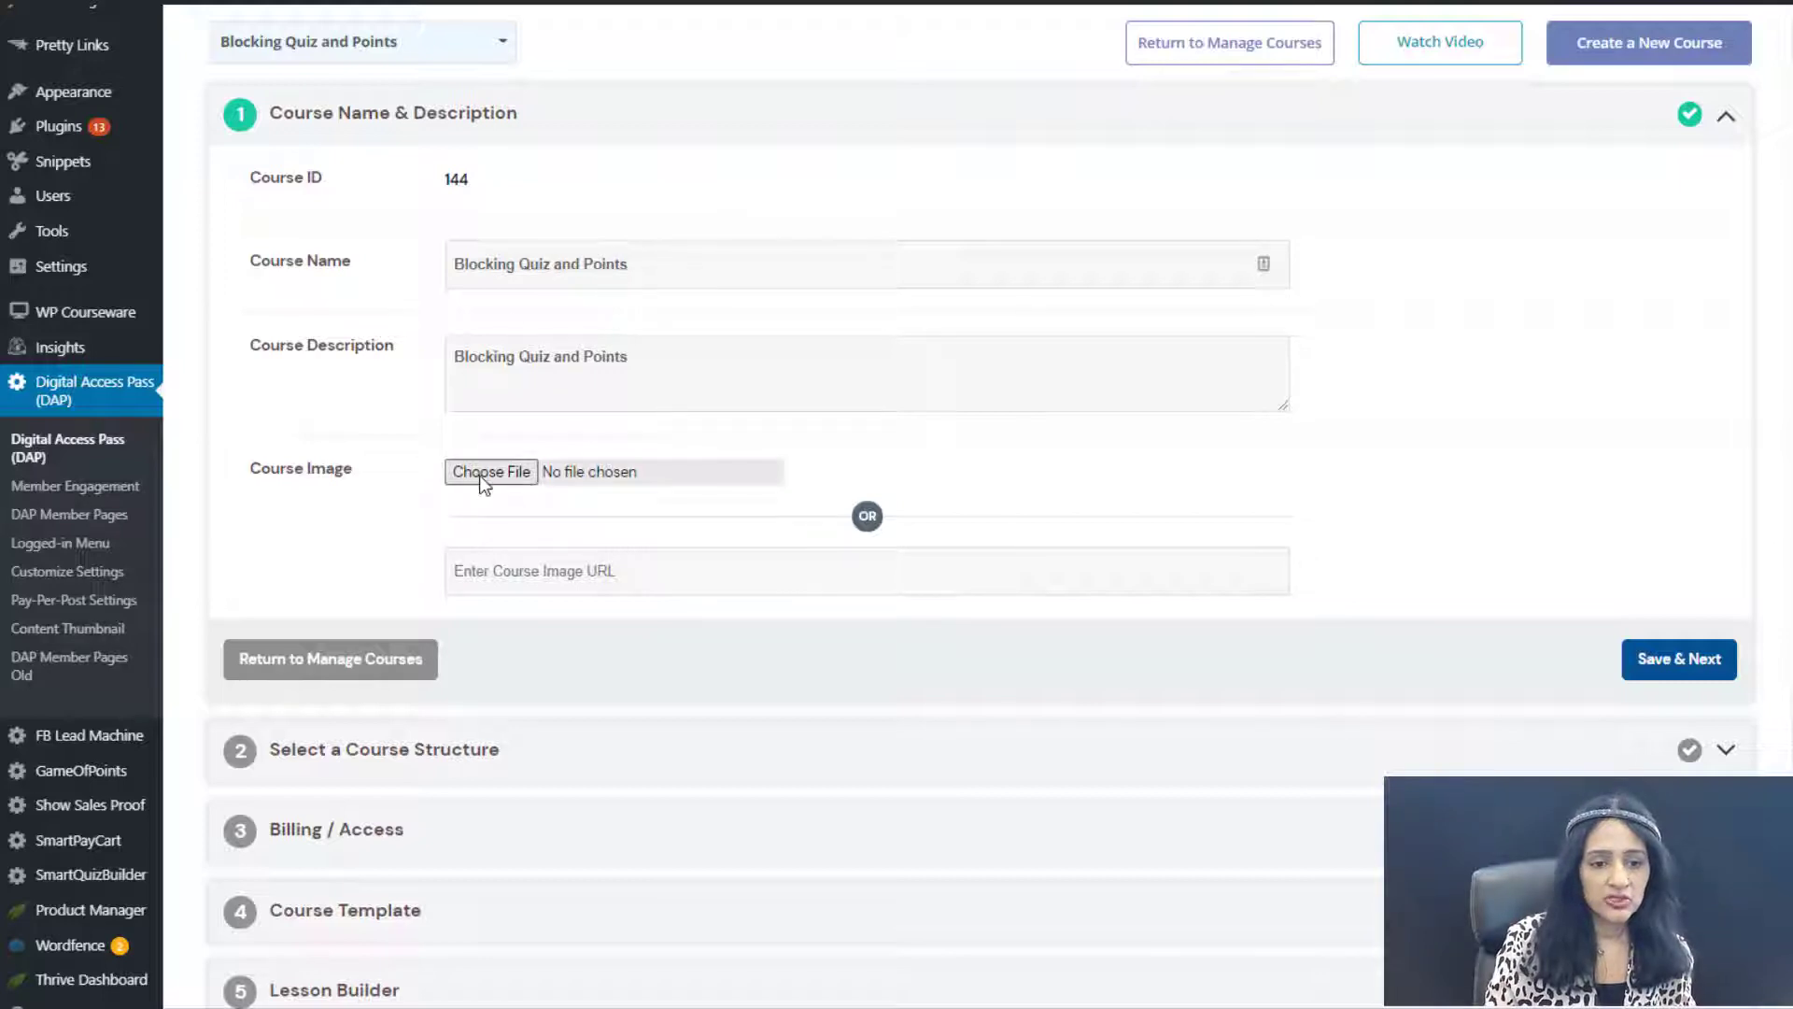
left_click(1679, 658)
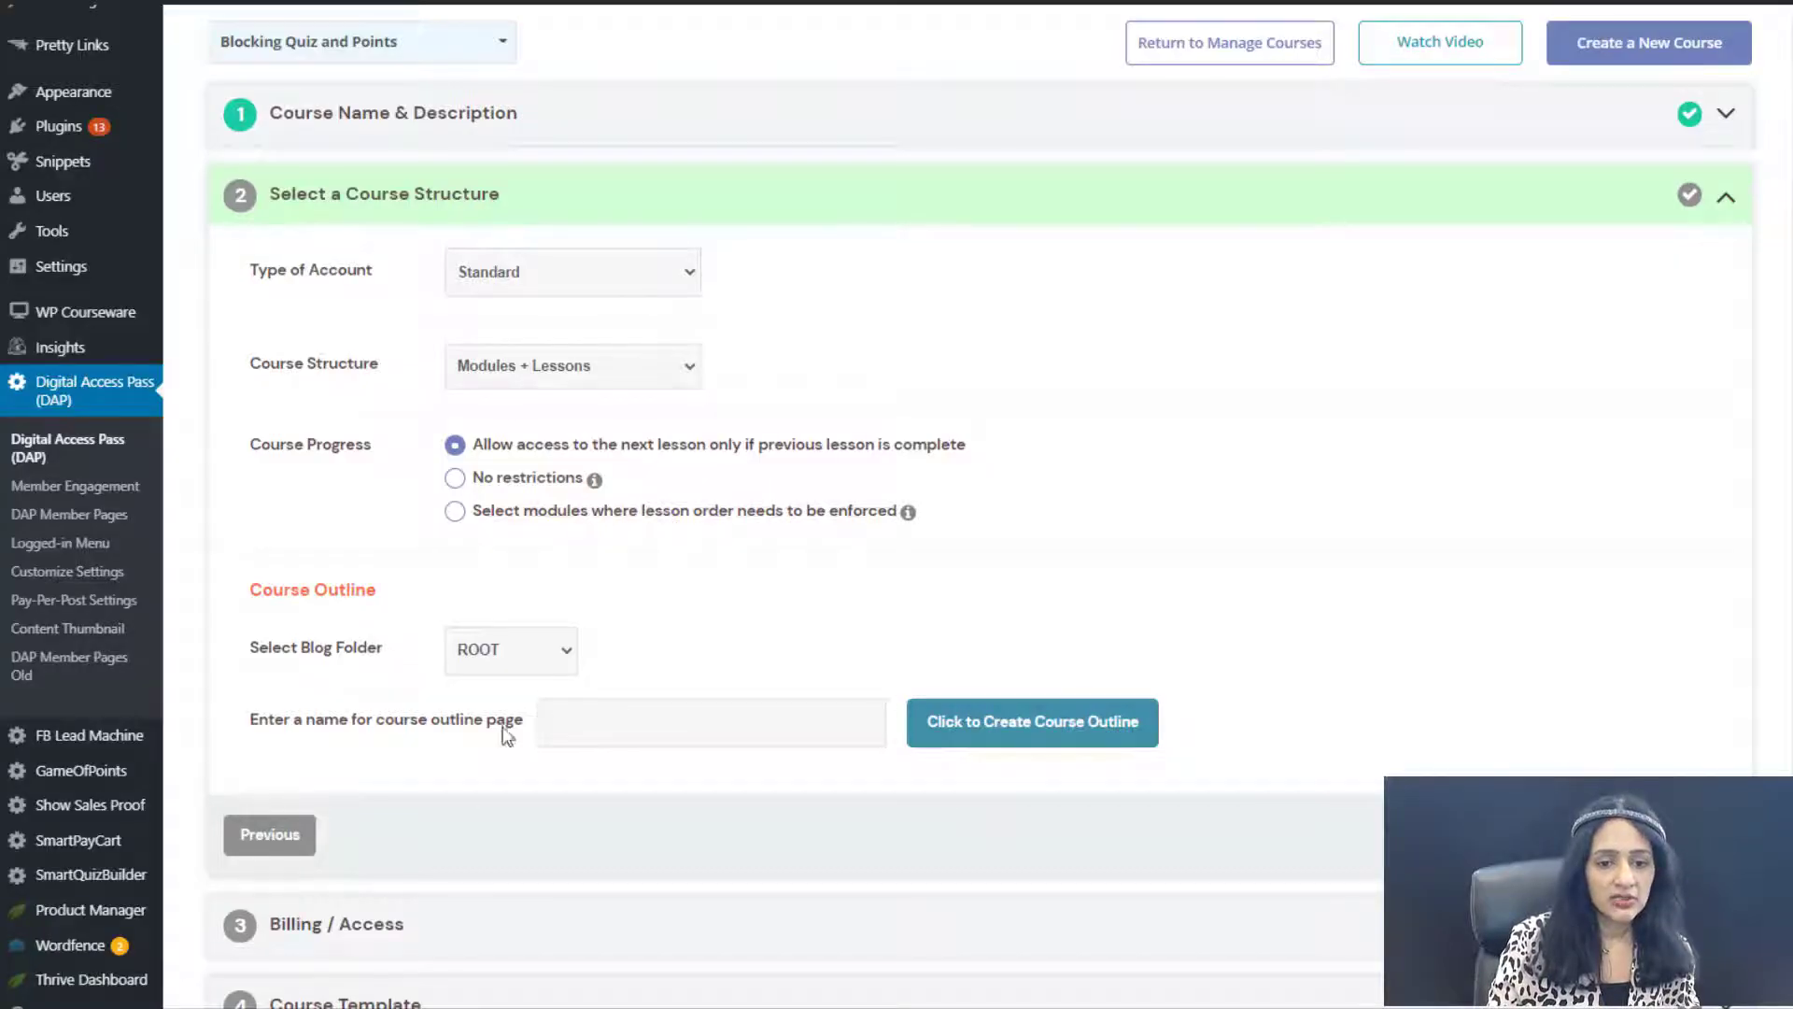
Create a course outline page named demo-outline and save the course structure.
left_click(630, 732)
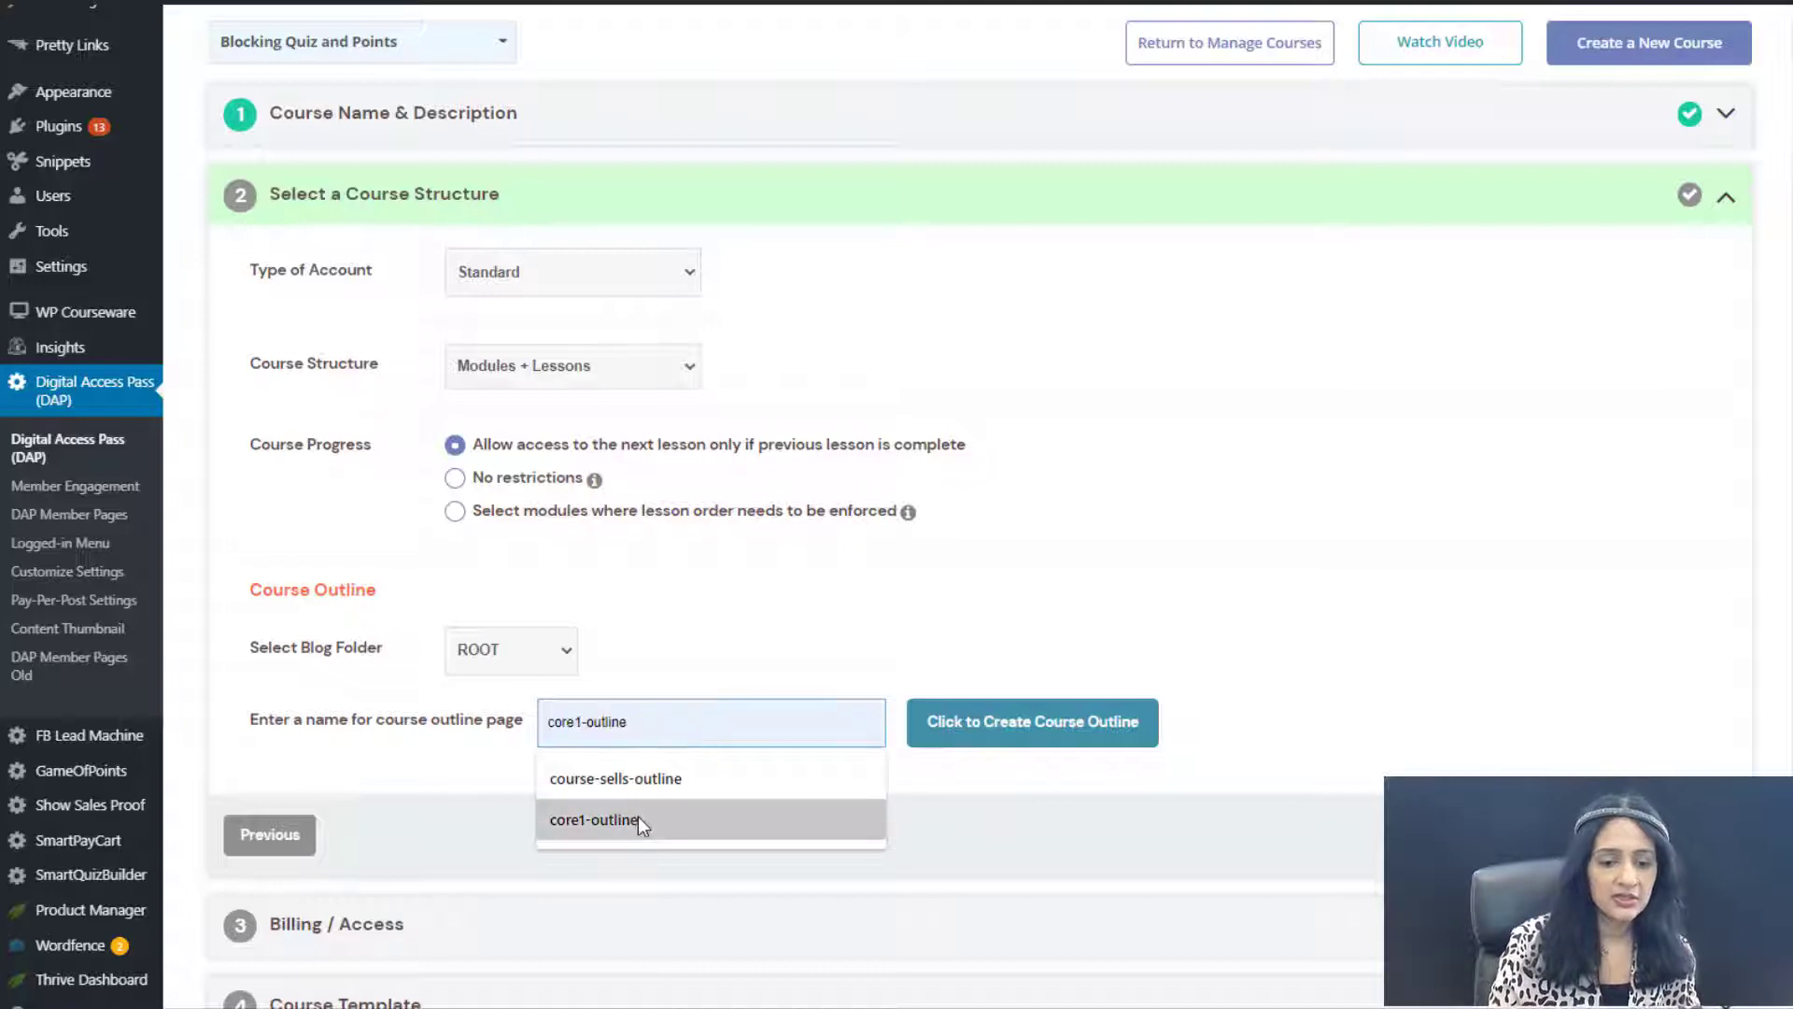
type("demo-outline")
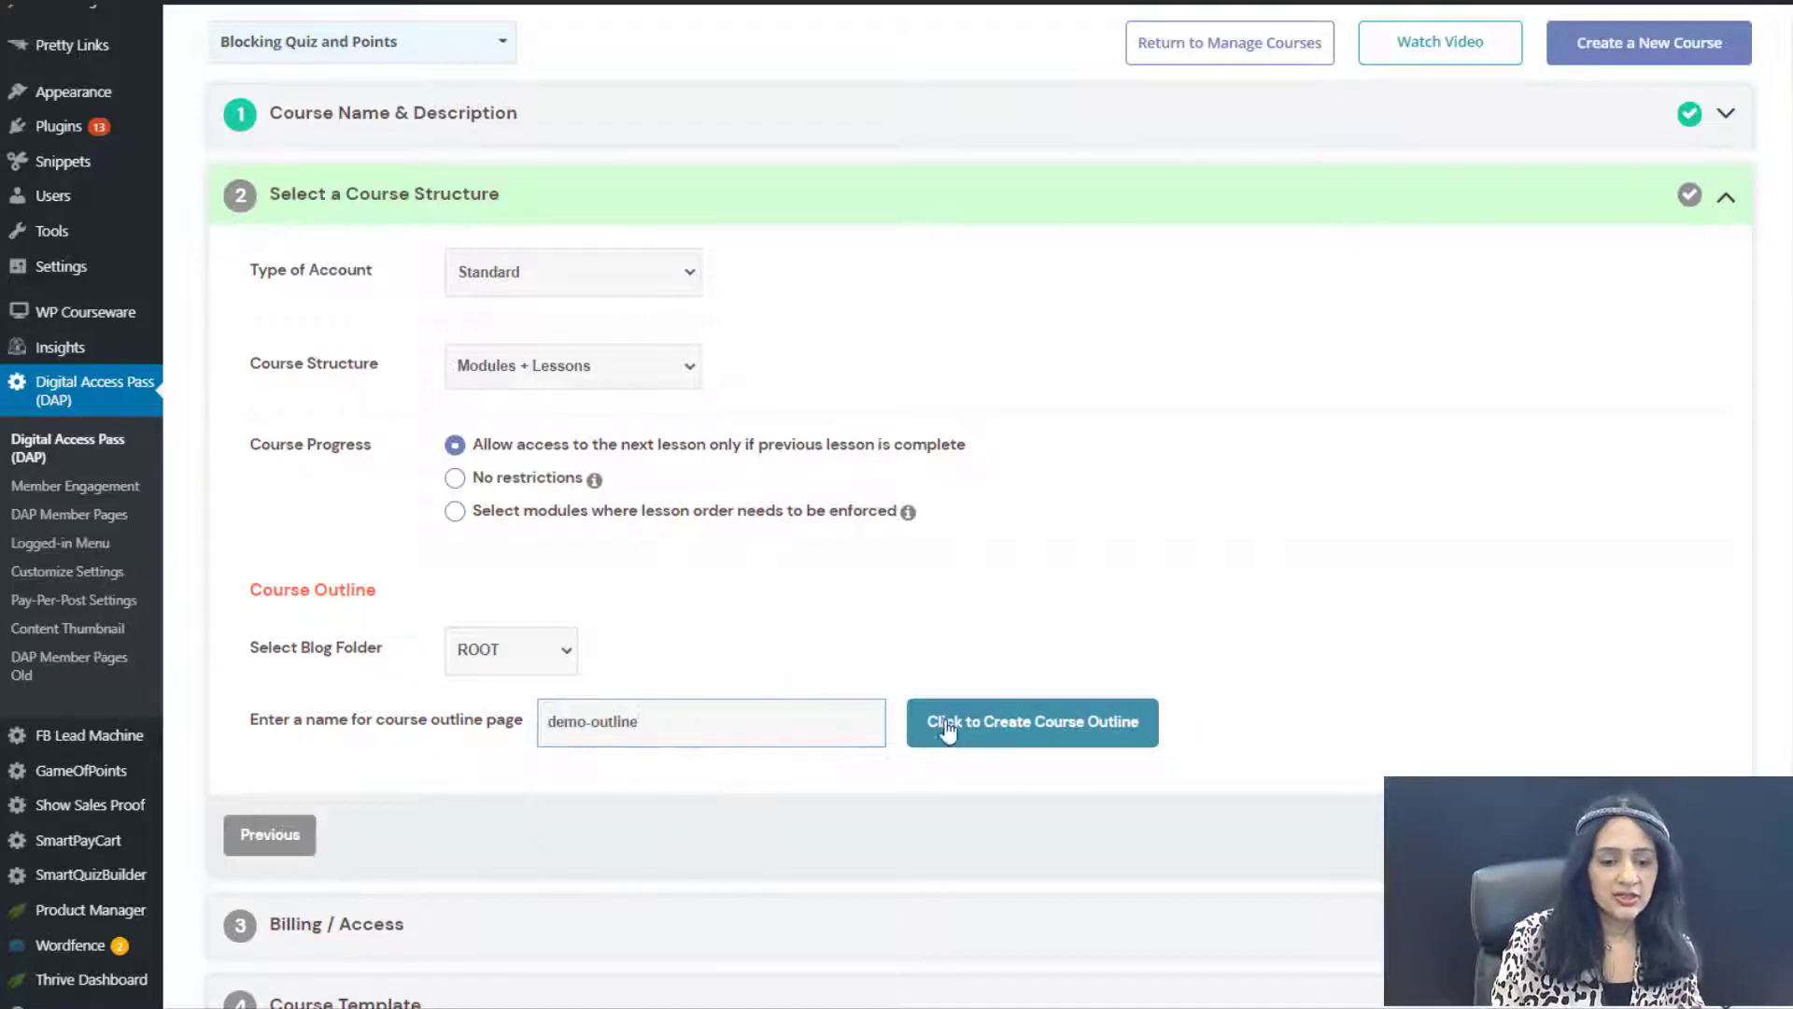
left_click(1032, 724)
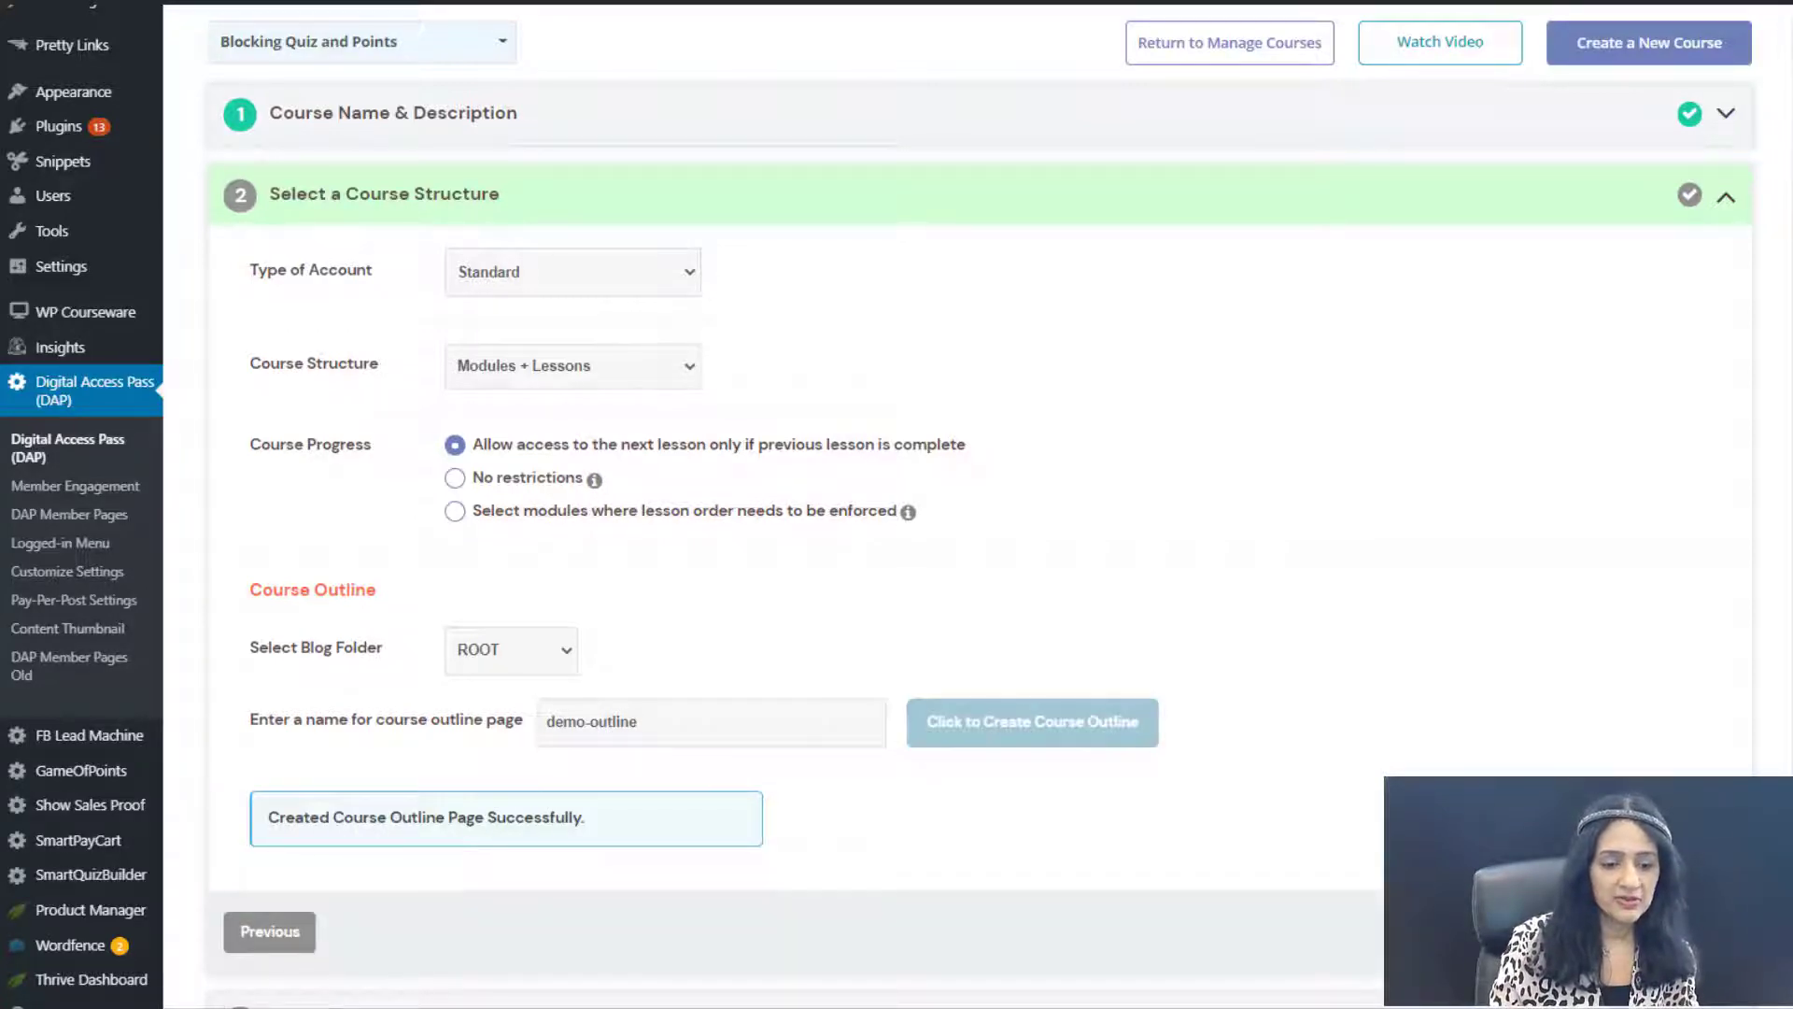
left_click(1679, 931)
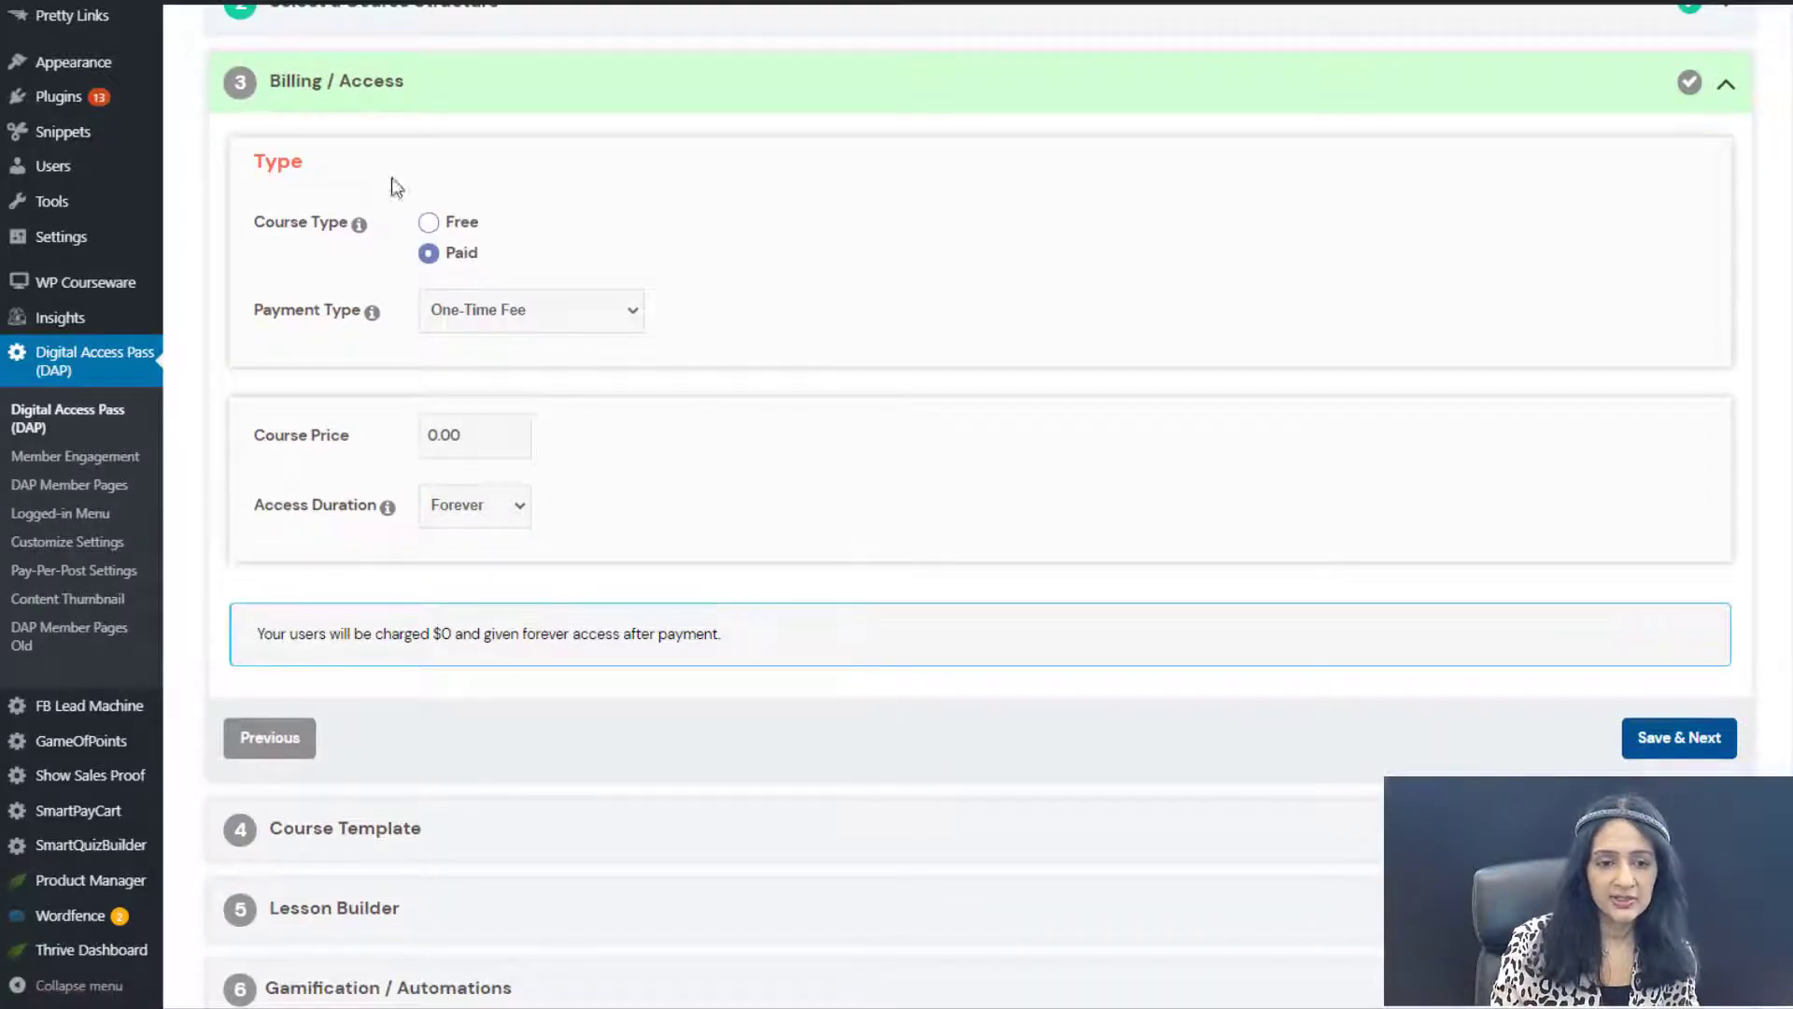
Set the one-time course price to 40.00 and save the billing settings.
left_click(436, 437)
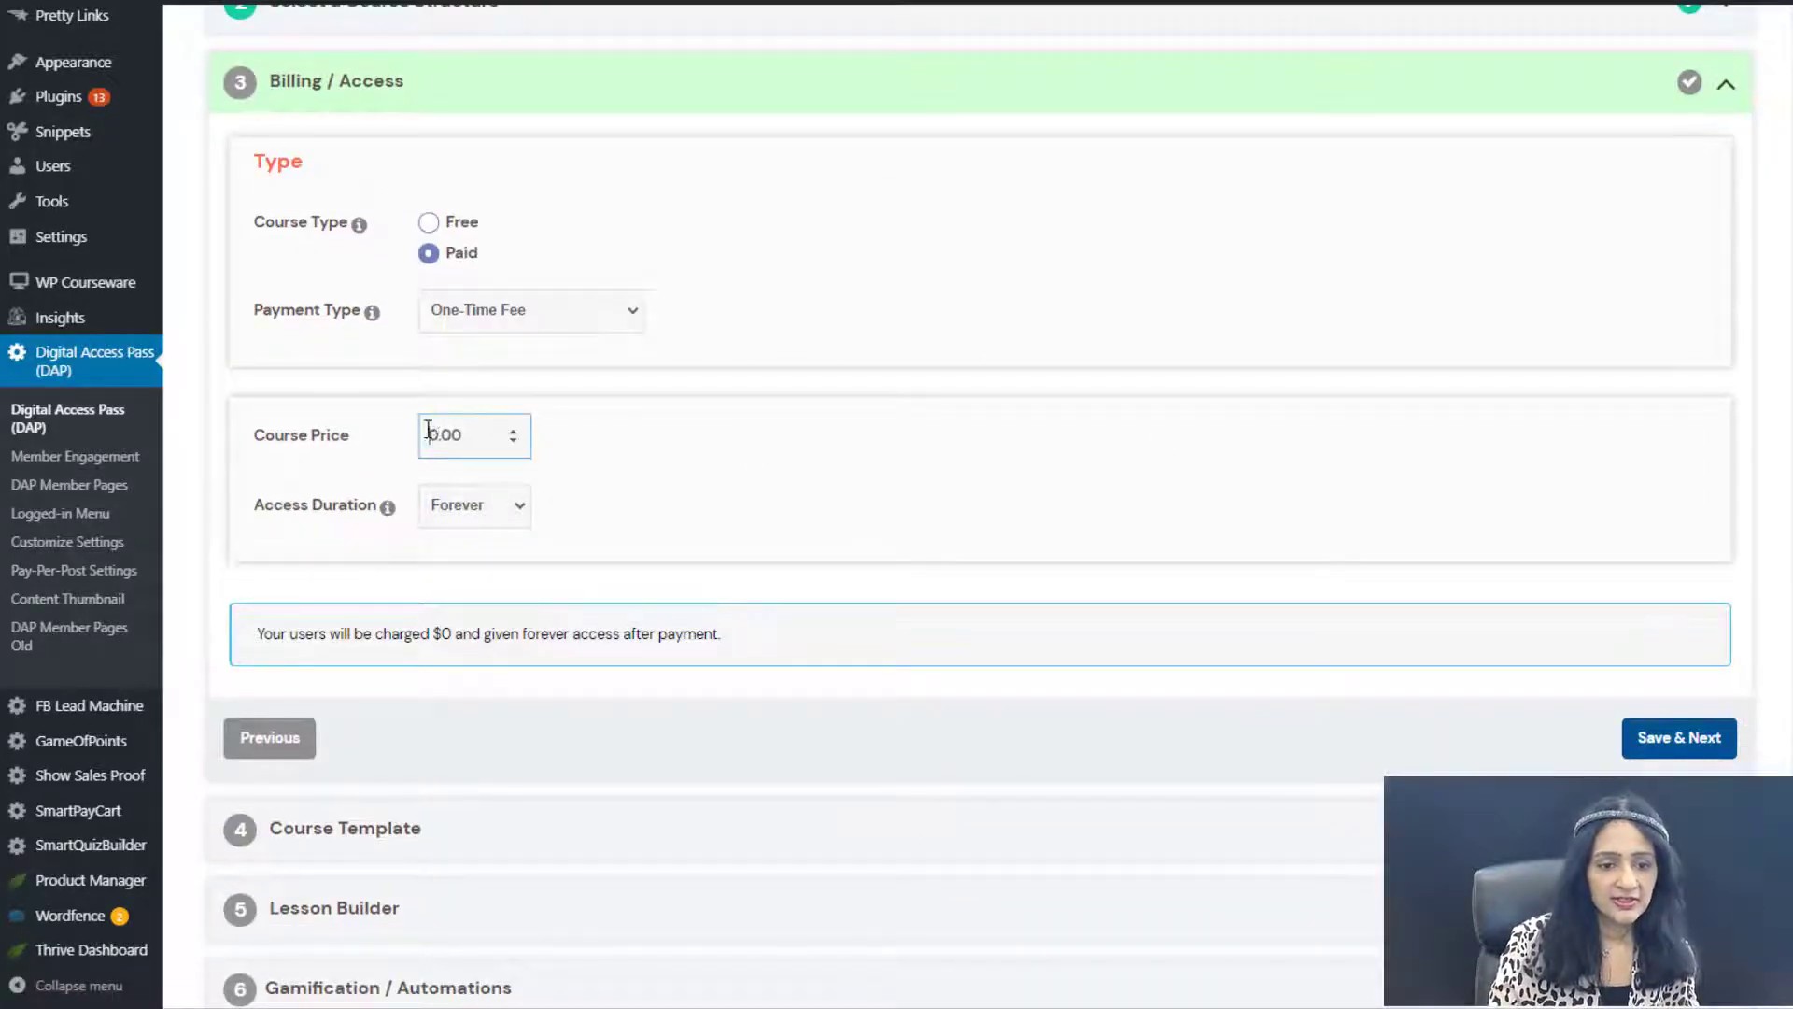
type("4")
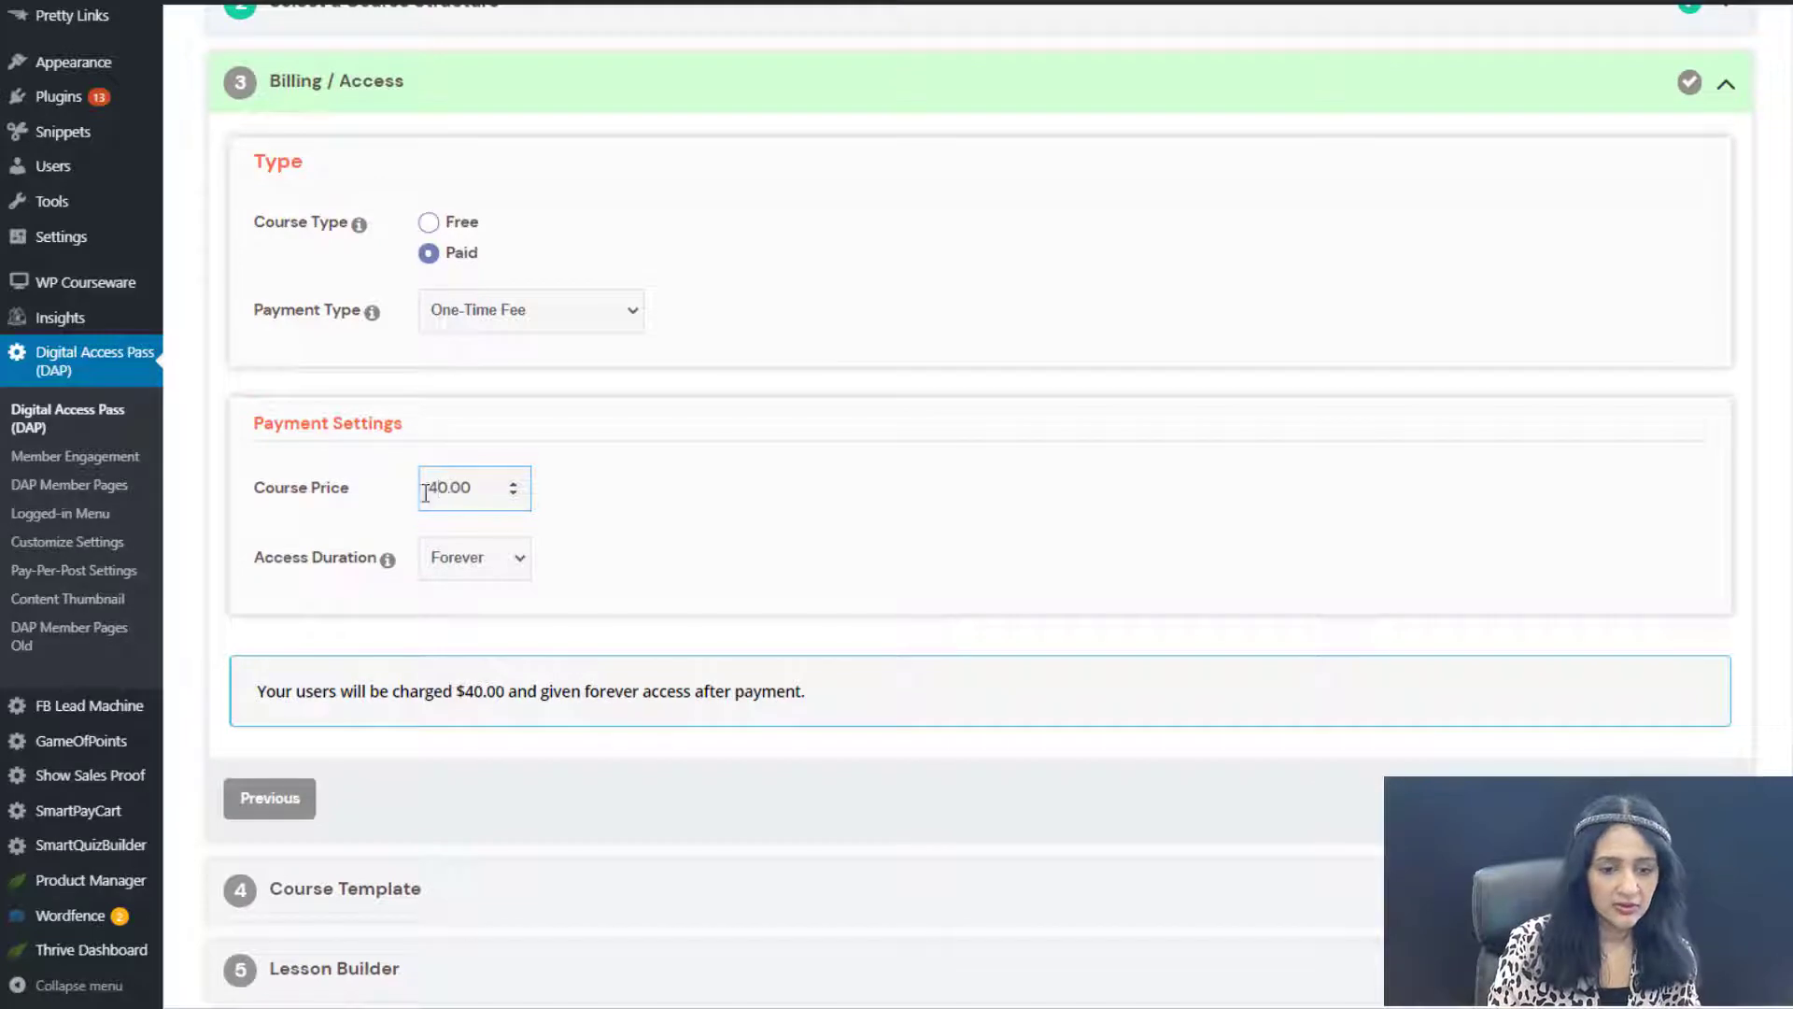
left_click(1678, 799)
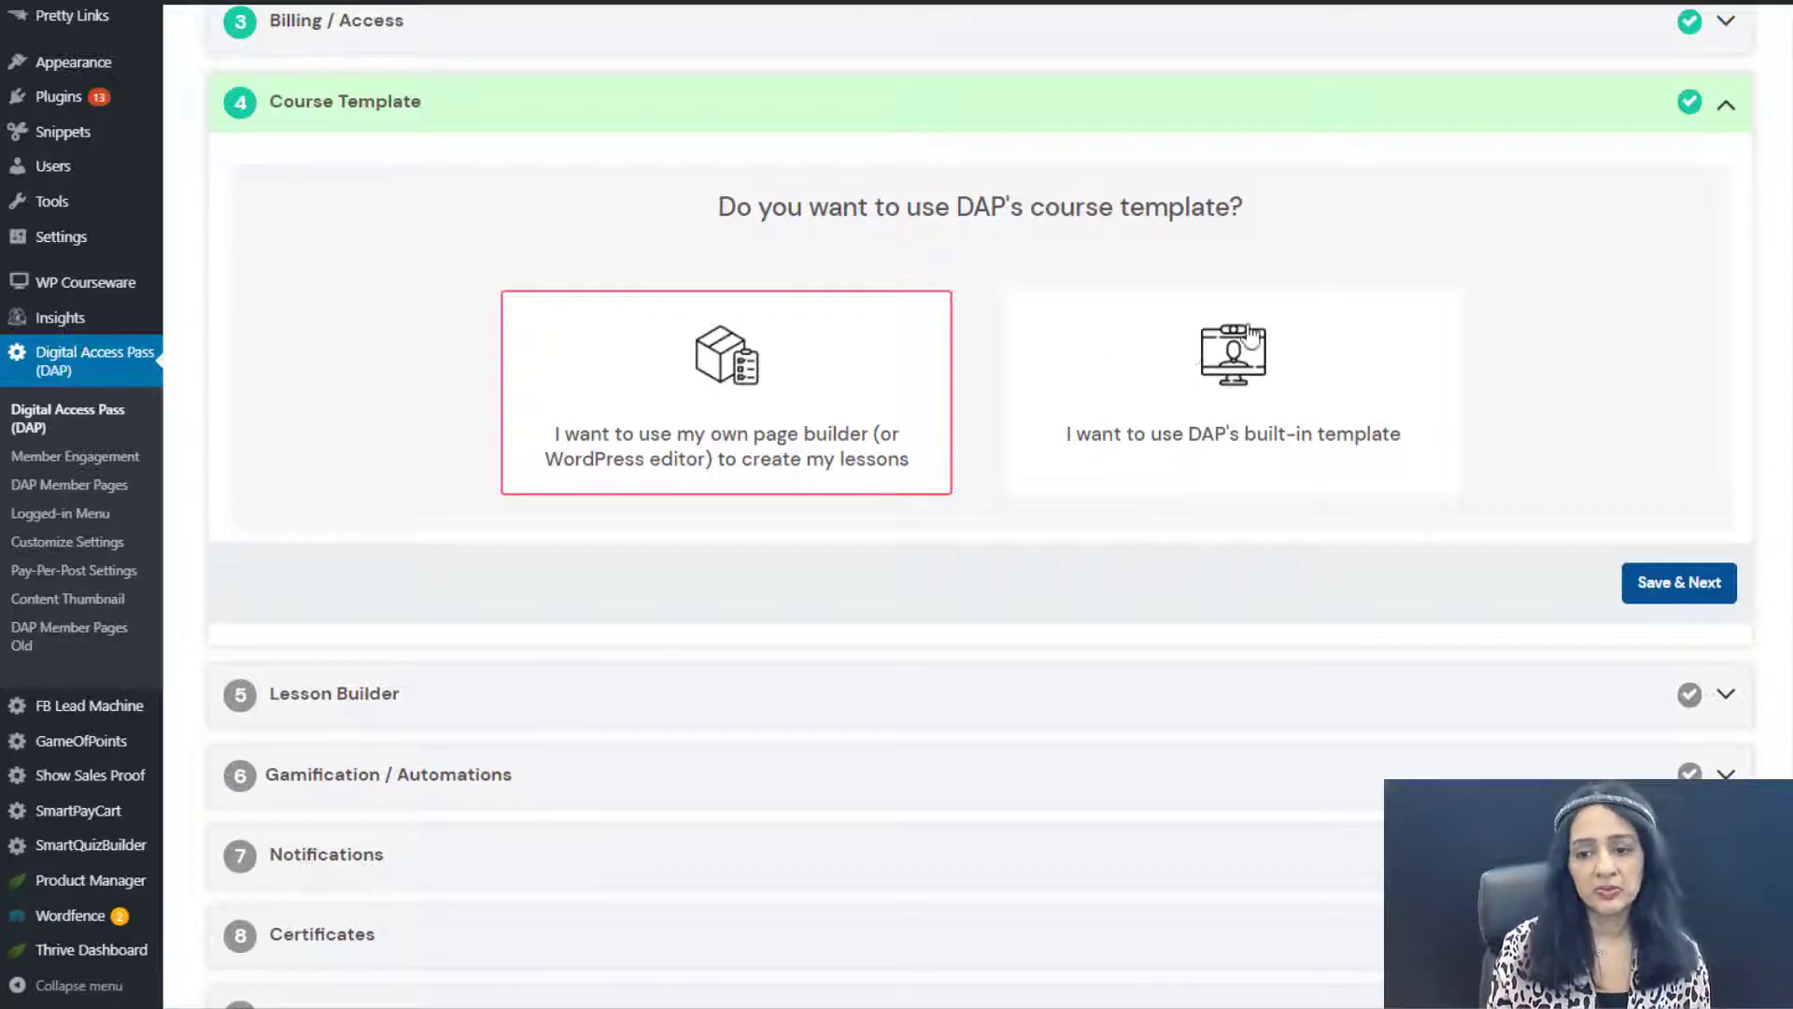
Switch the course to DAP's built-in template, confirm the lesson format change, and save the course template.
left_click(1255, 369)
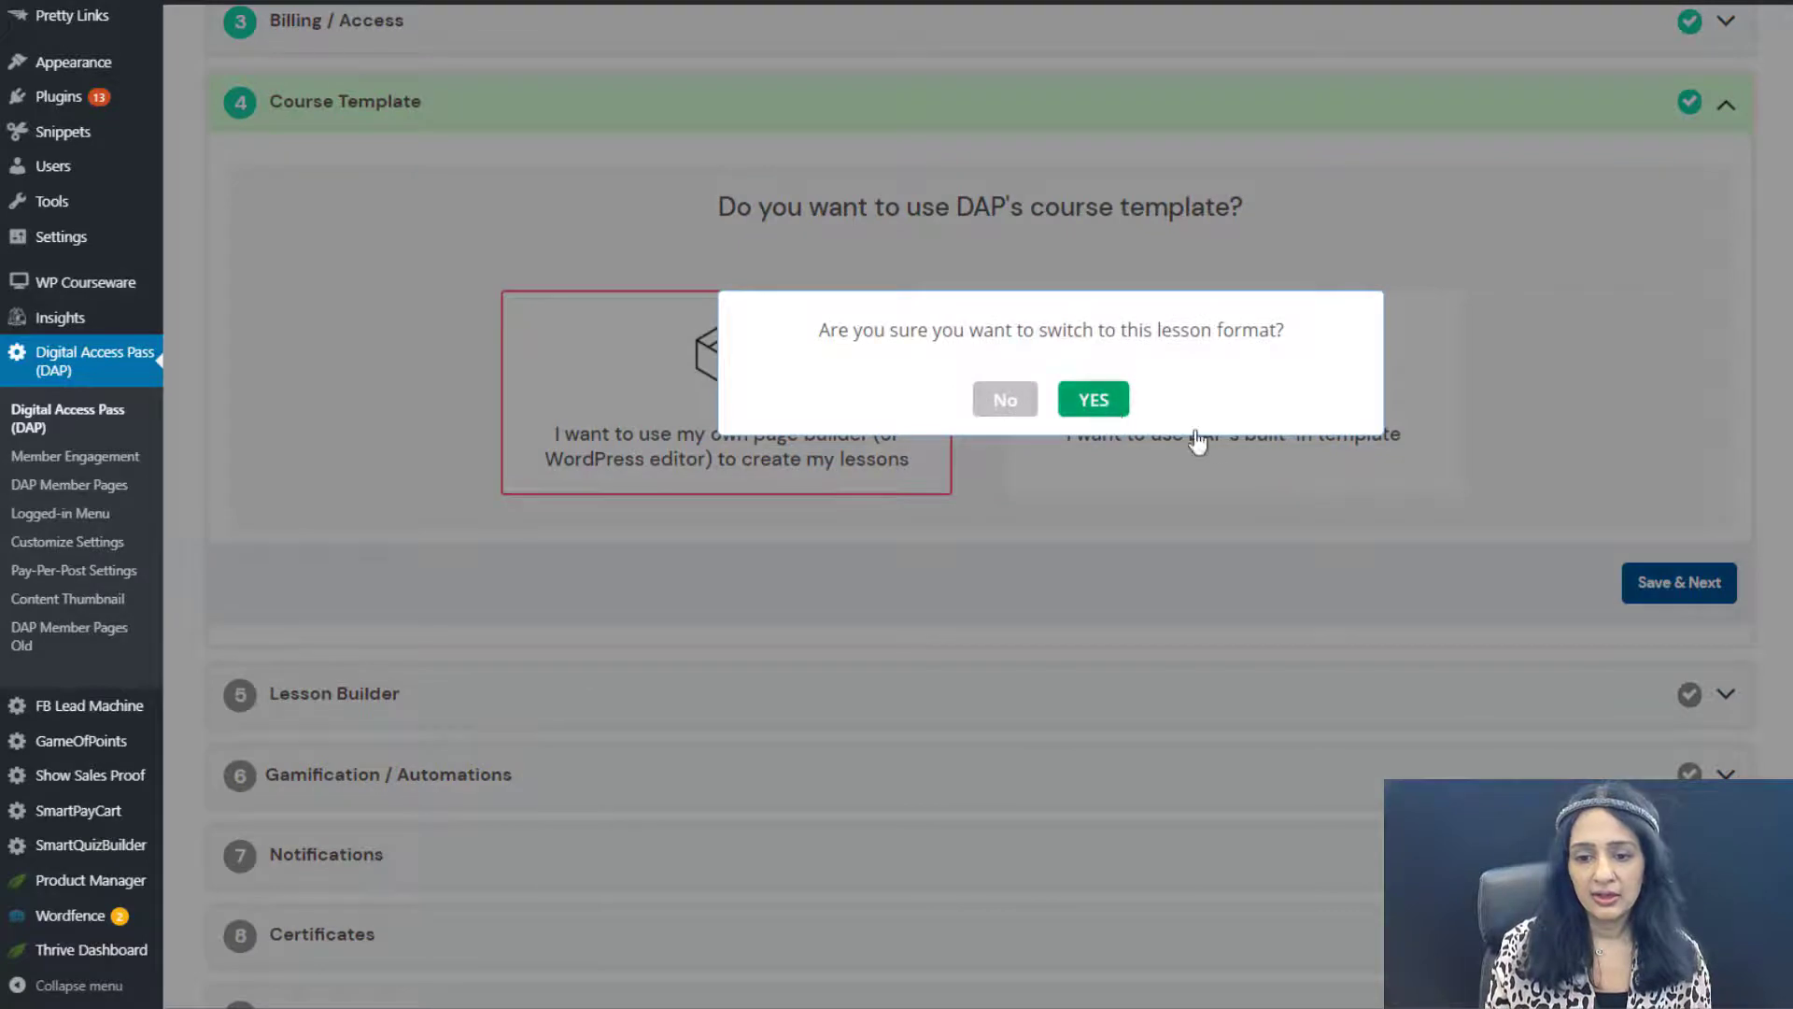
left_click(1094, 398)
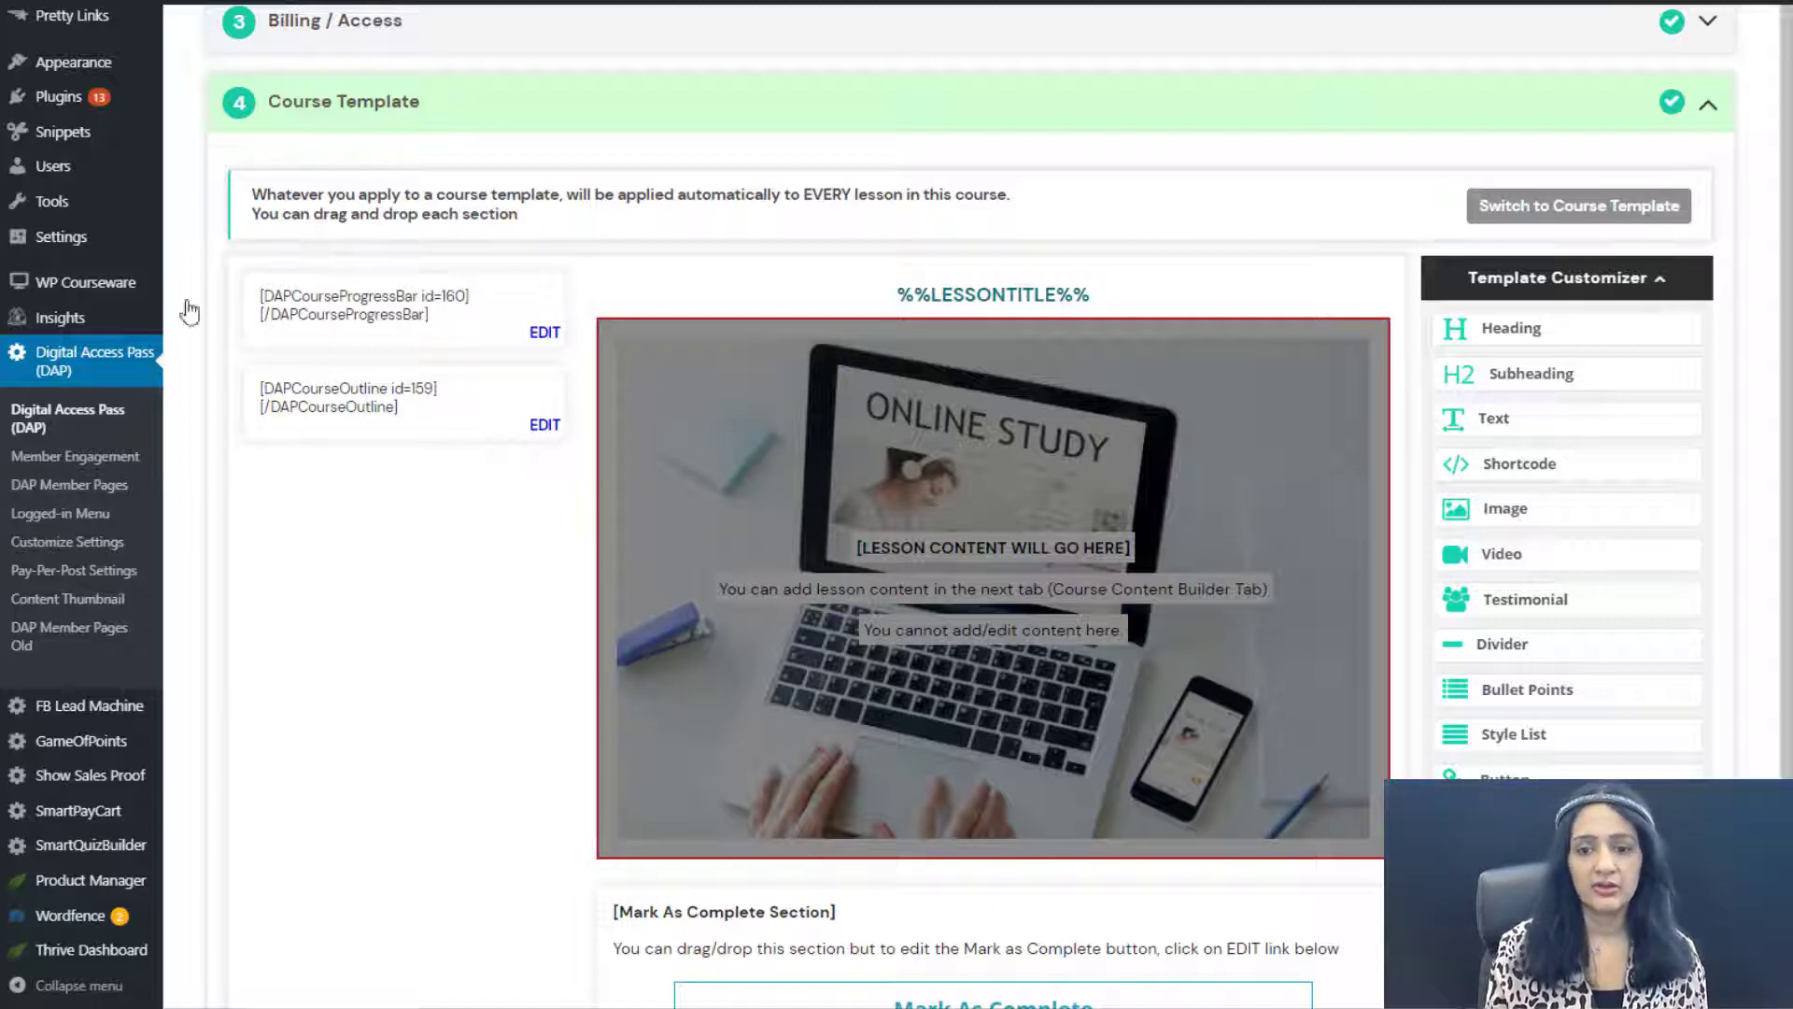
scroll(332, 569, "down", 1)
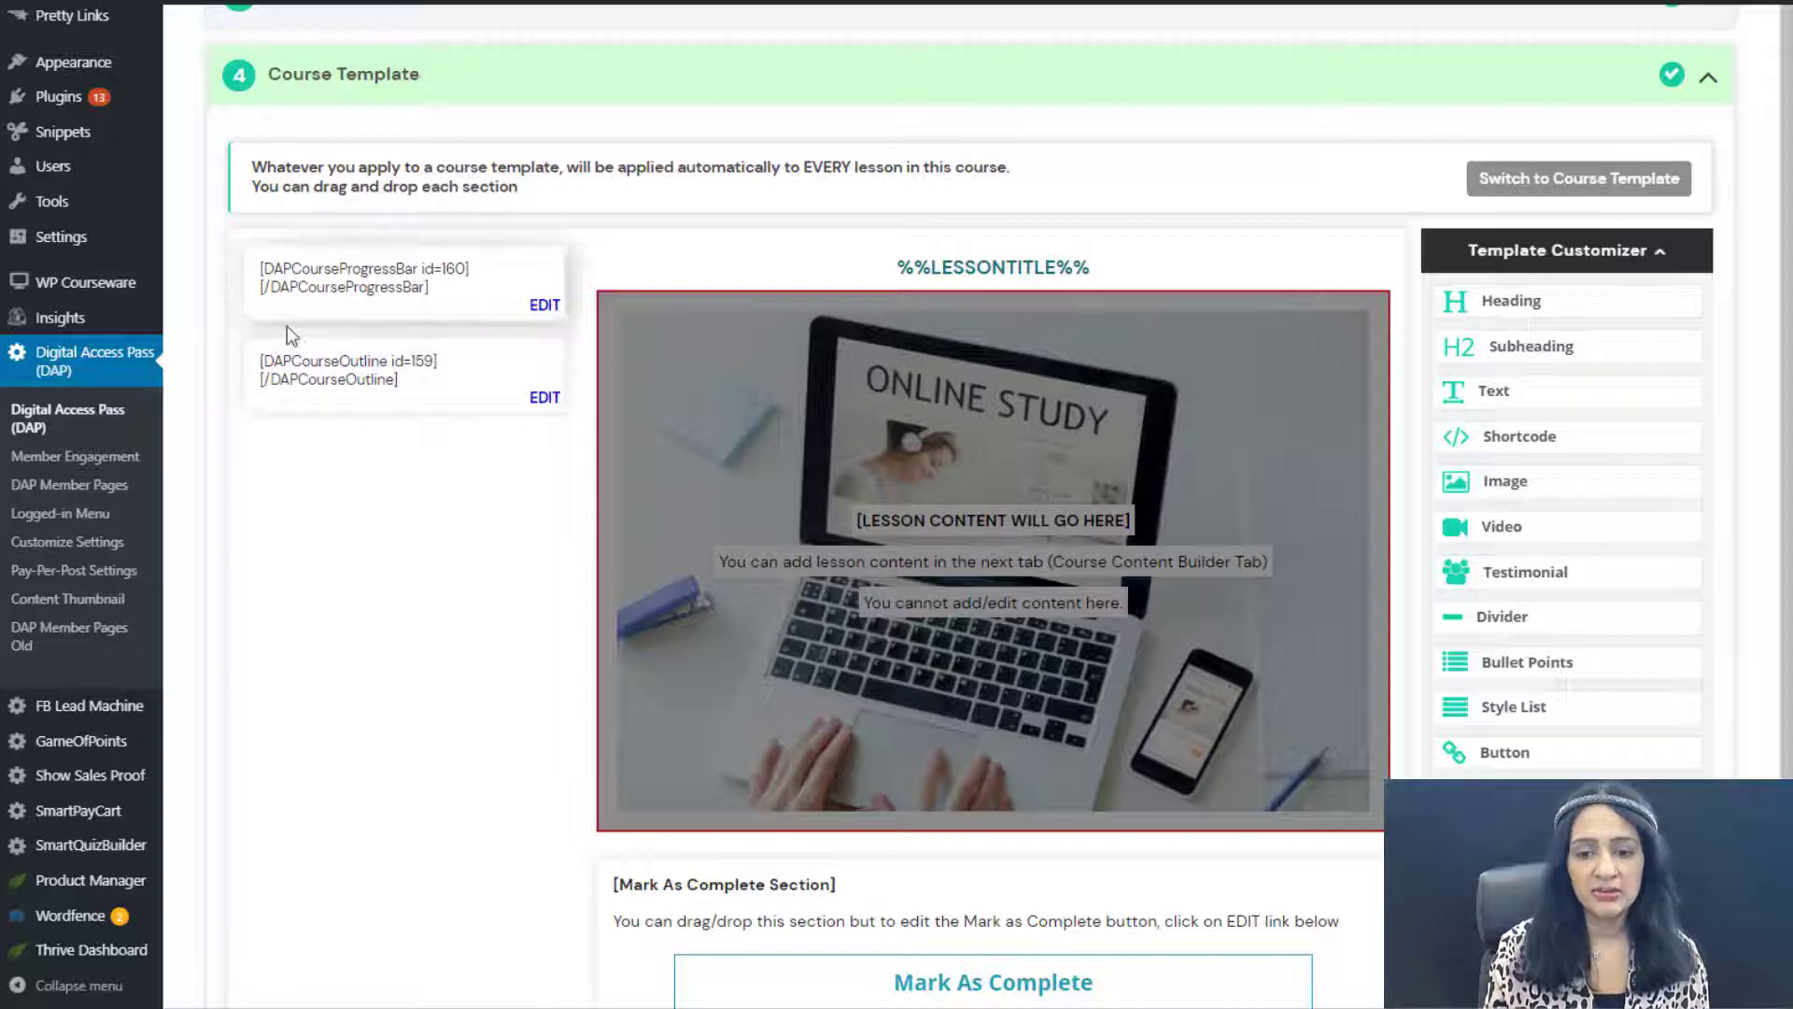
scroll(390, 467, "down", 2)
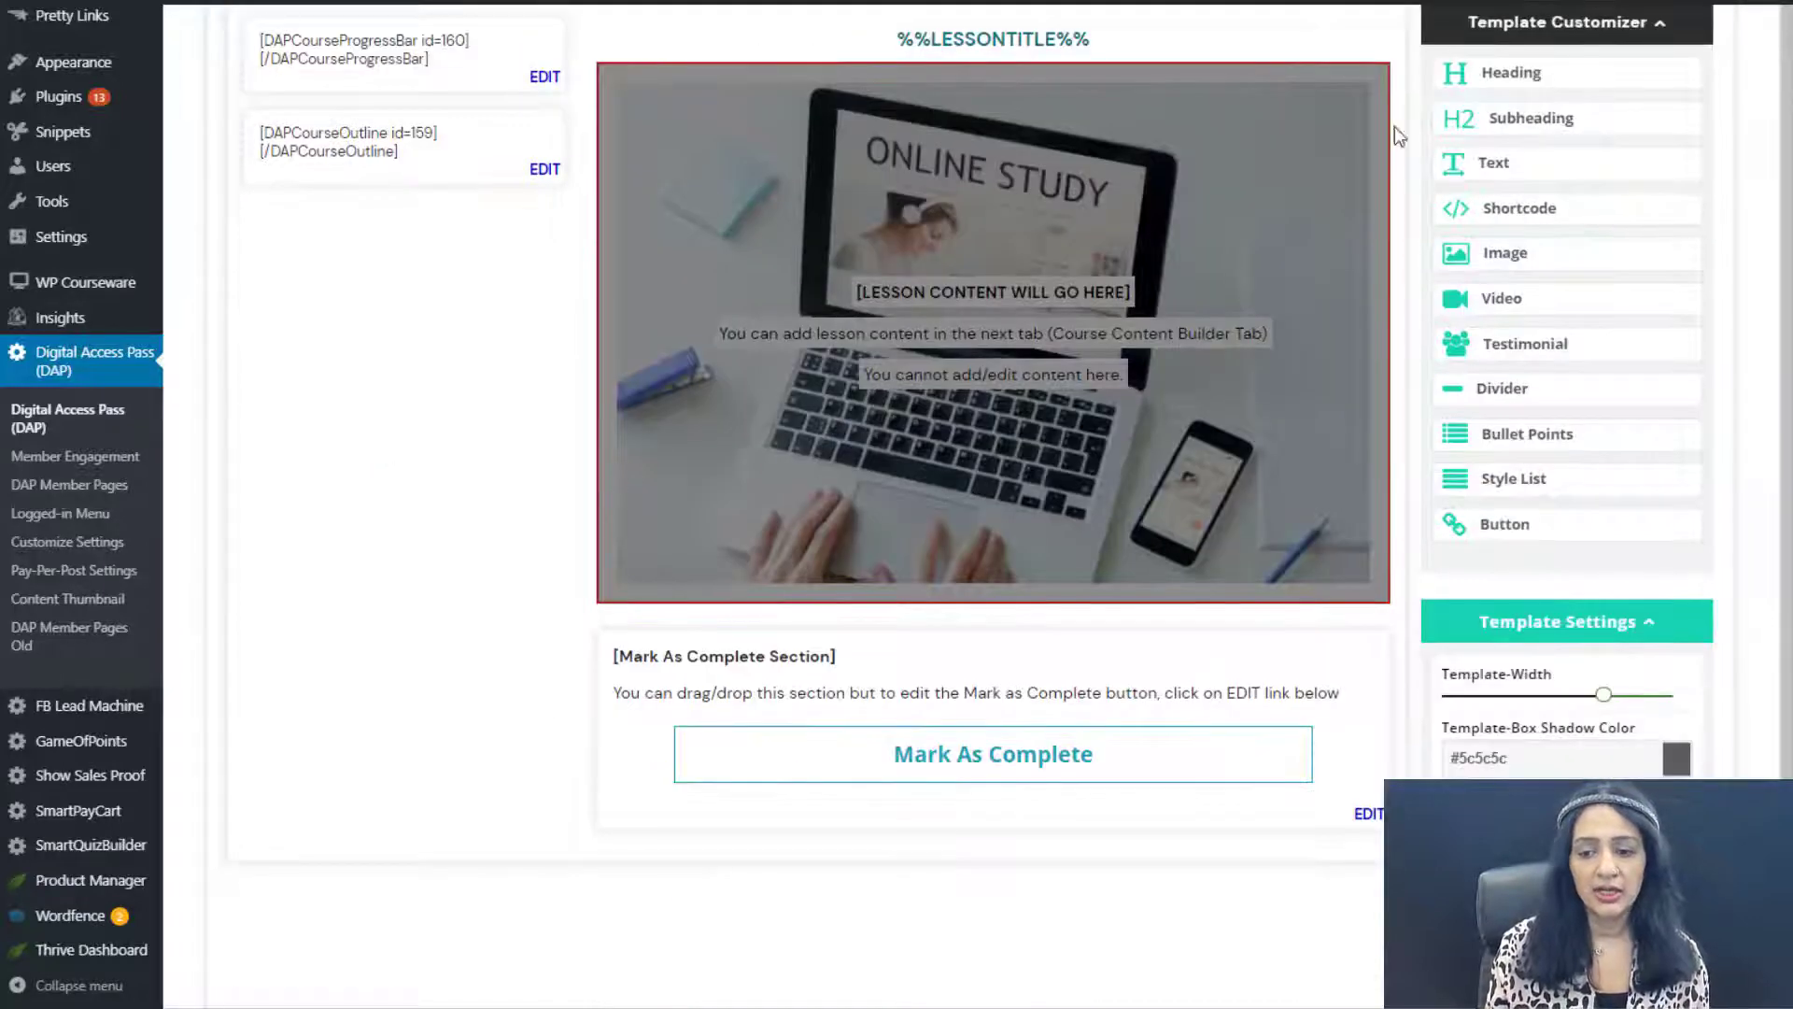
scroll(425, 561, "up", 1)
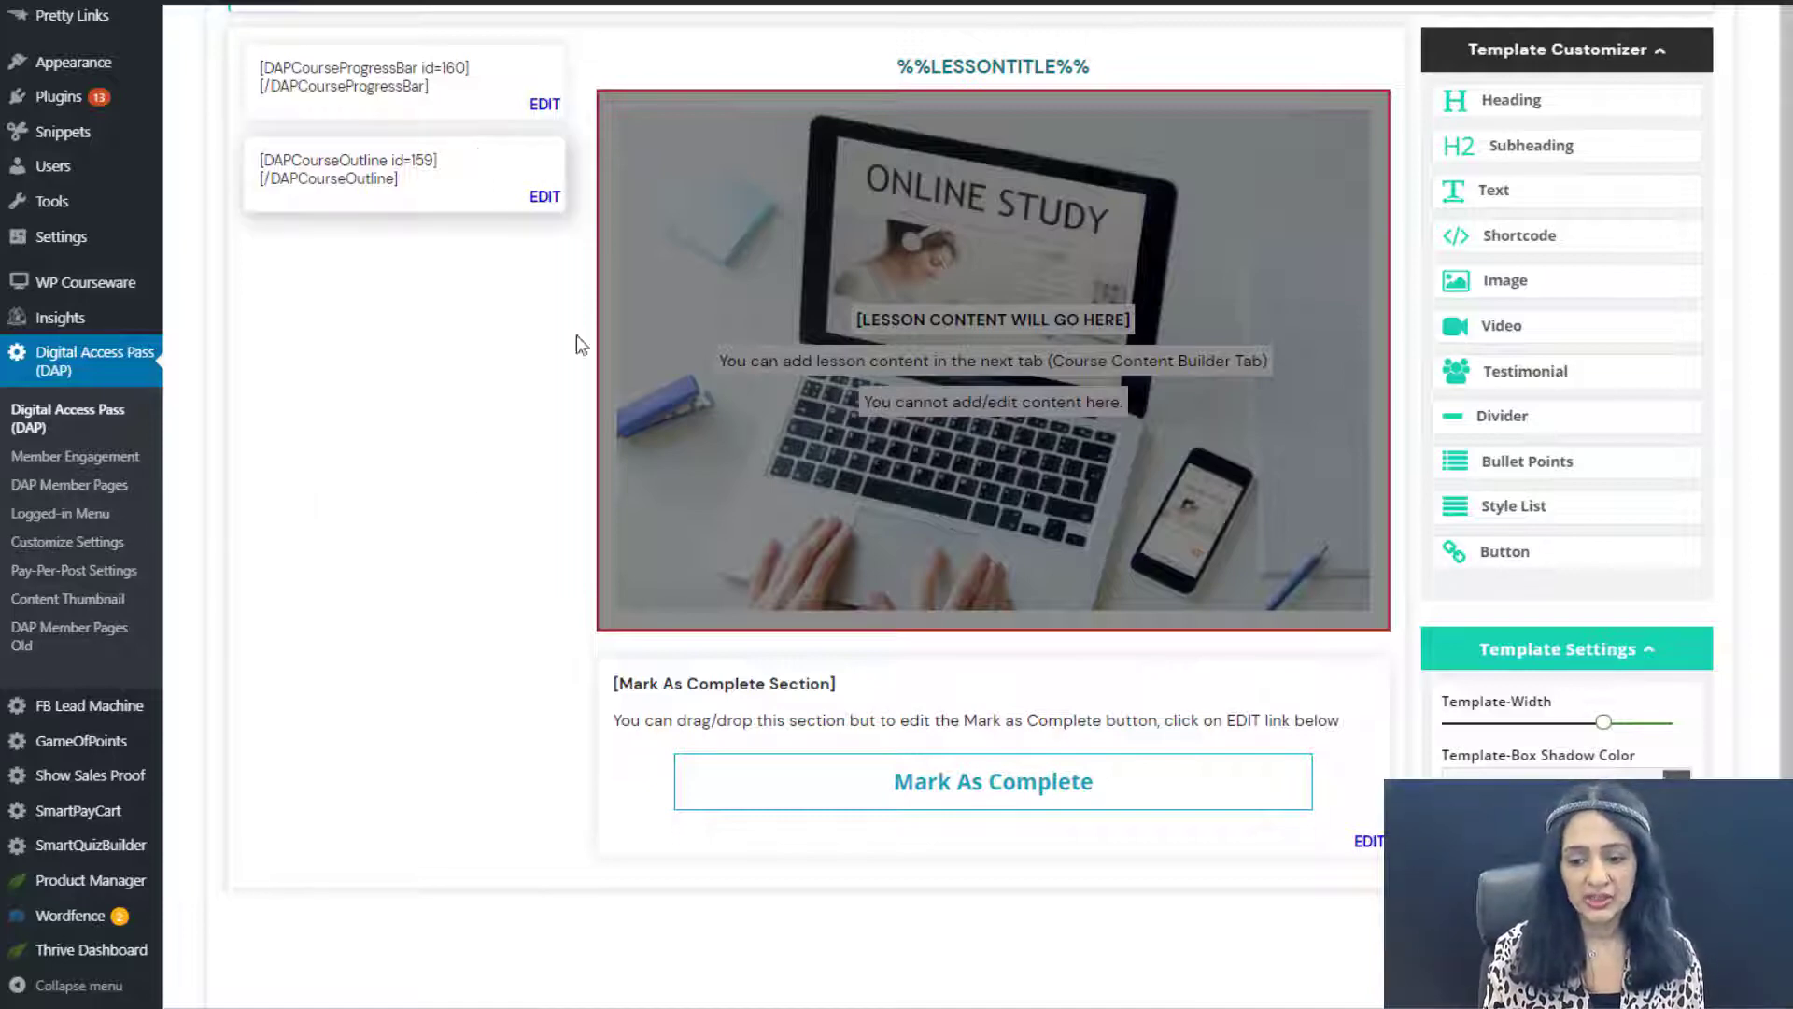
scroll(642, 663, "up", 3)
scroll(642, 663, "down", 3)
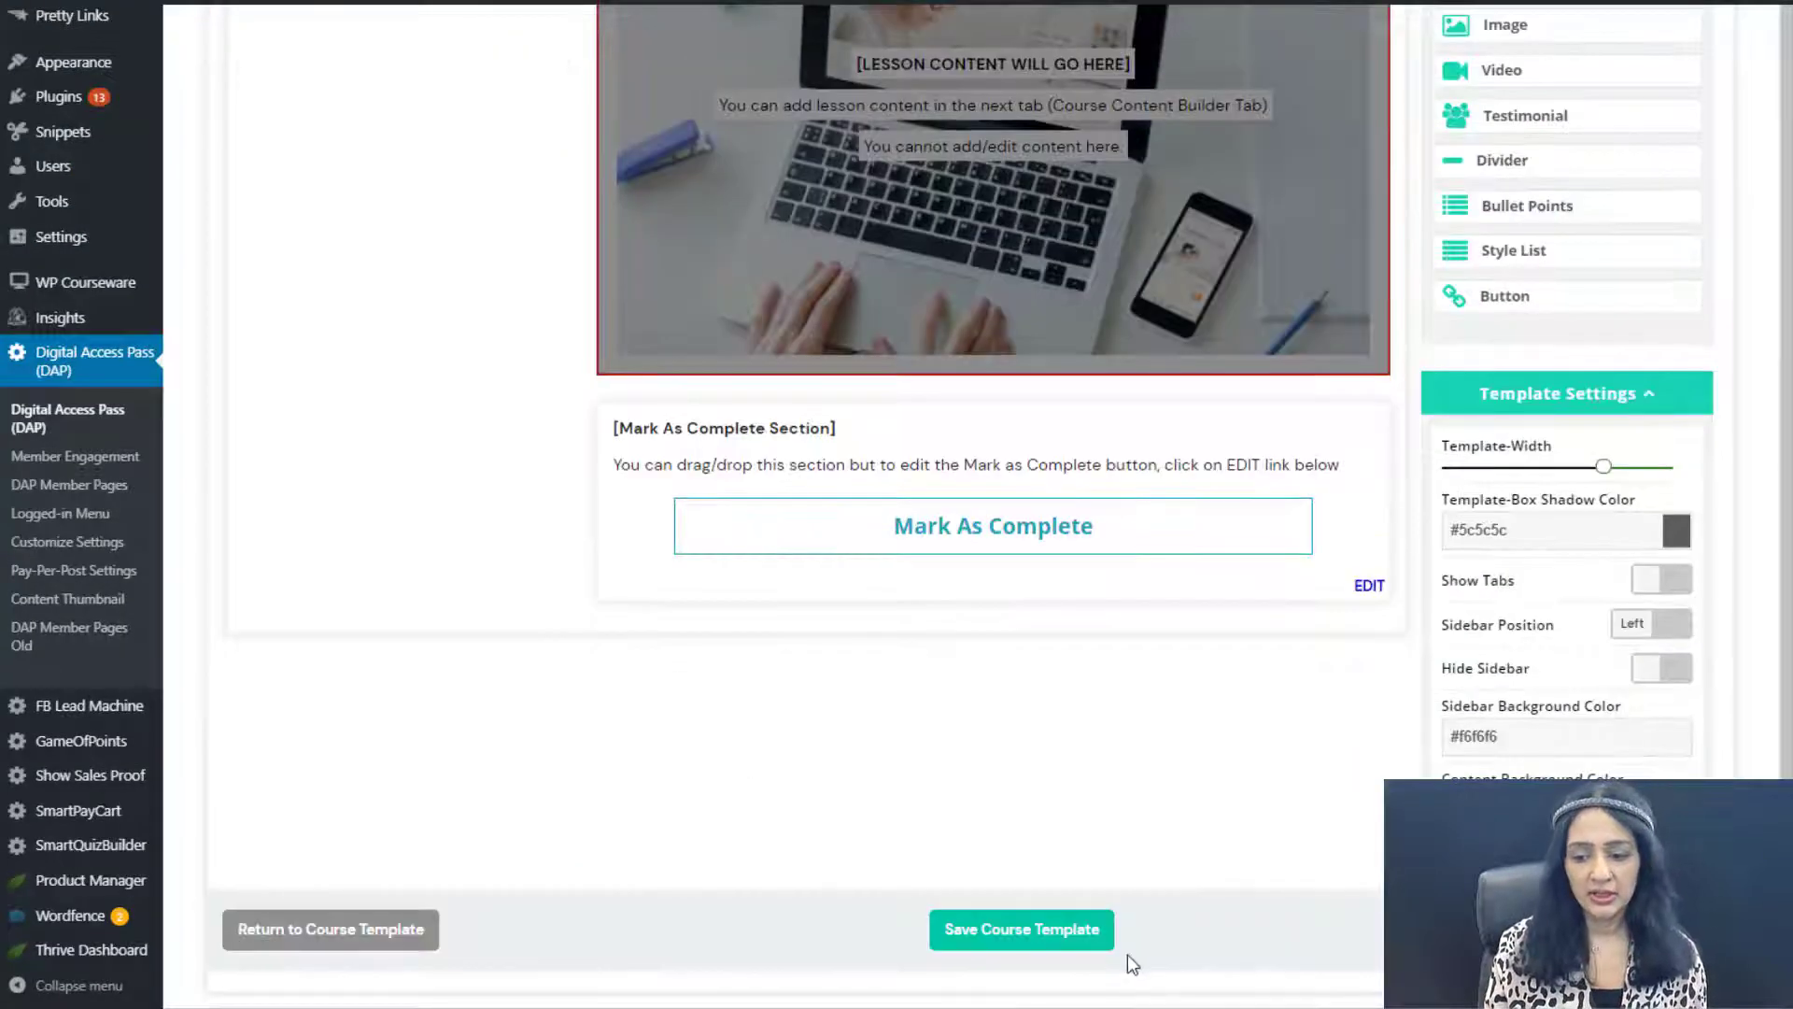
left_click(1033, 947)
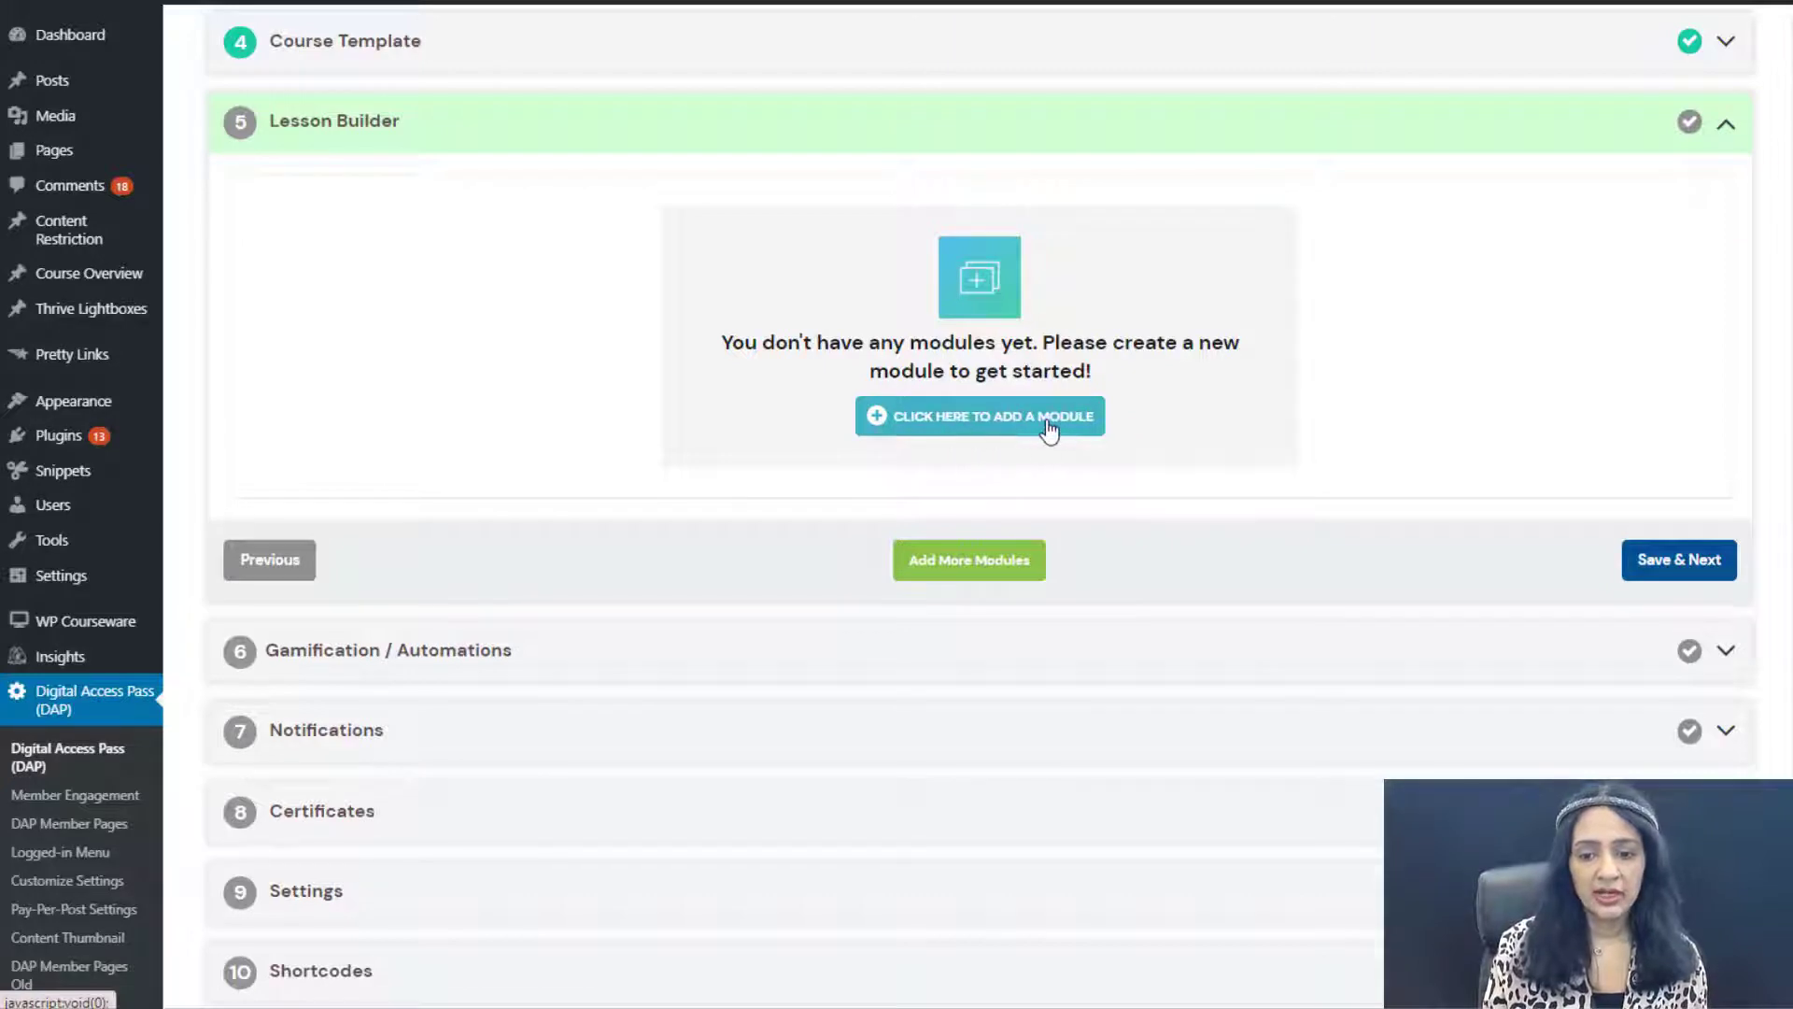
Add and save a module with Module 1 as both its name and description.
left_click(943, 437)
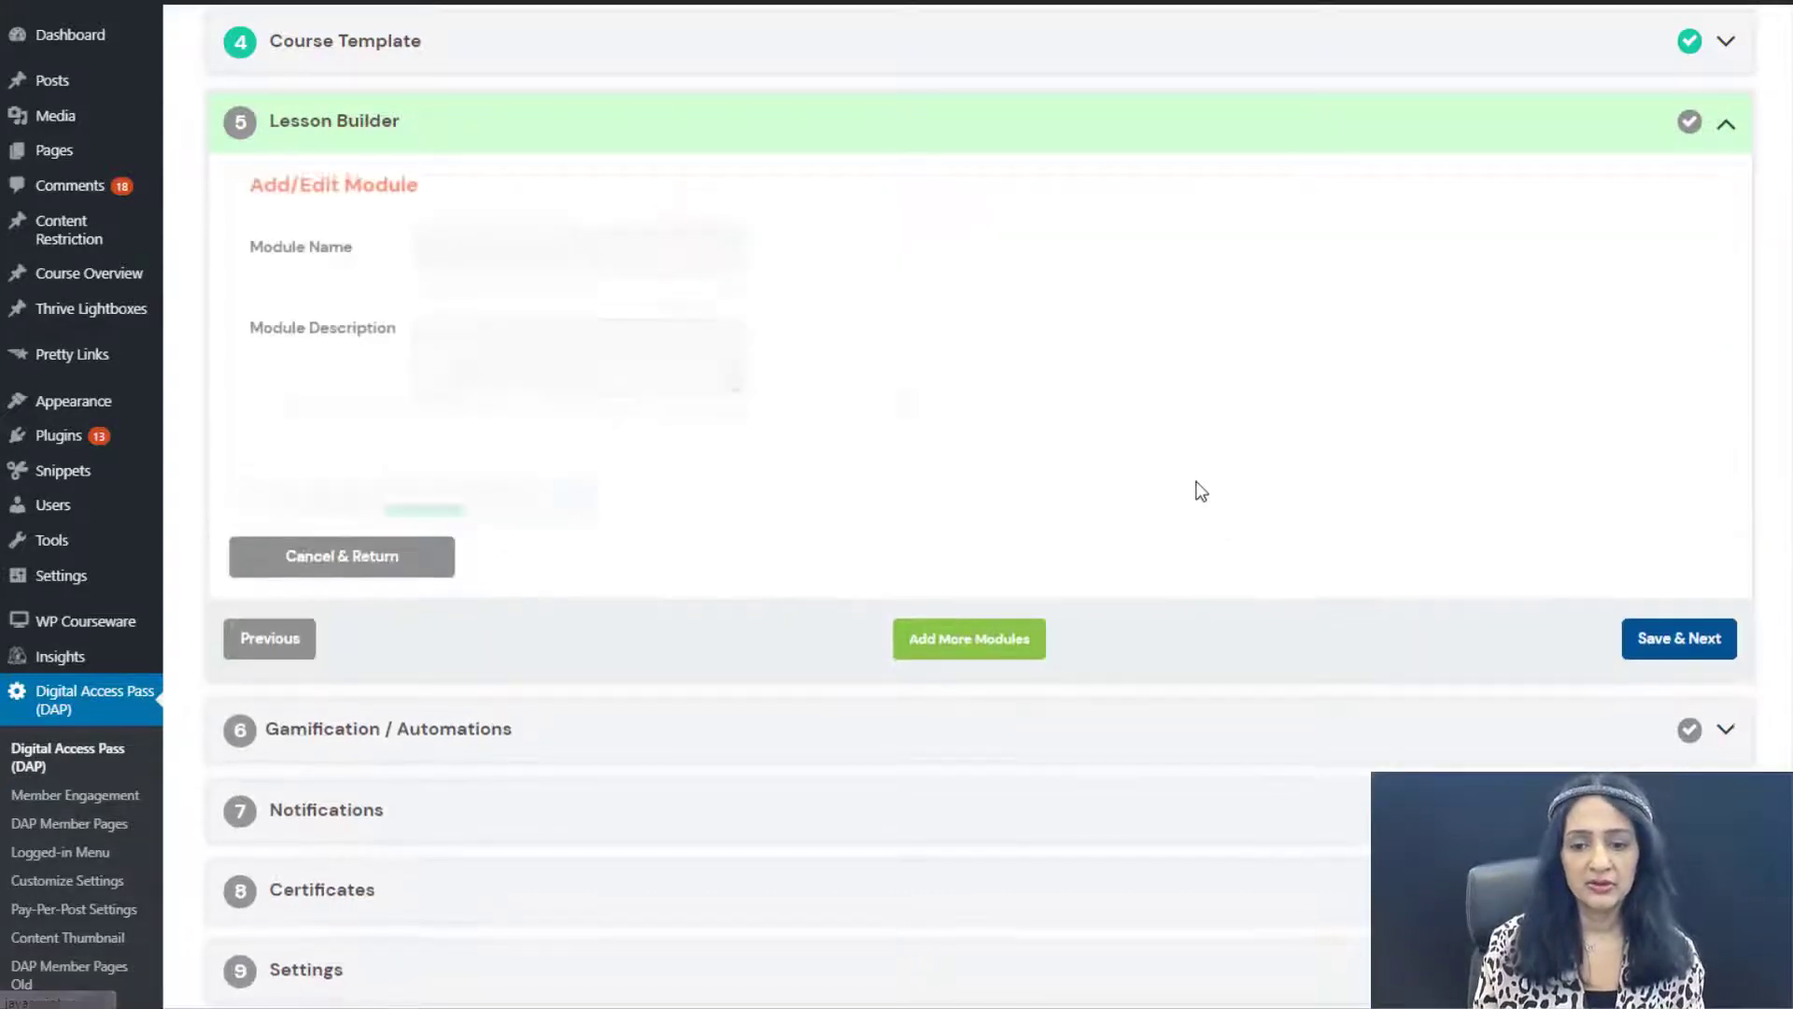
left_click(601, 252)
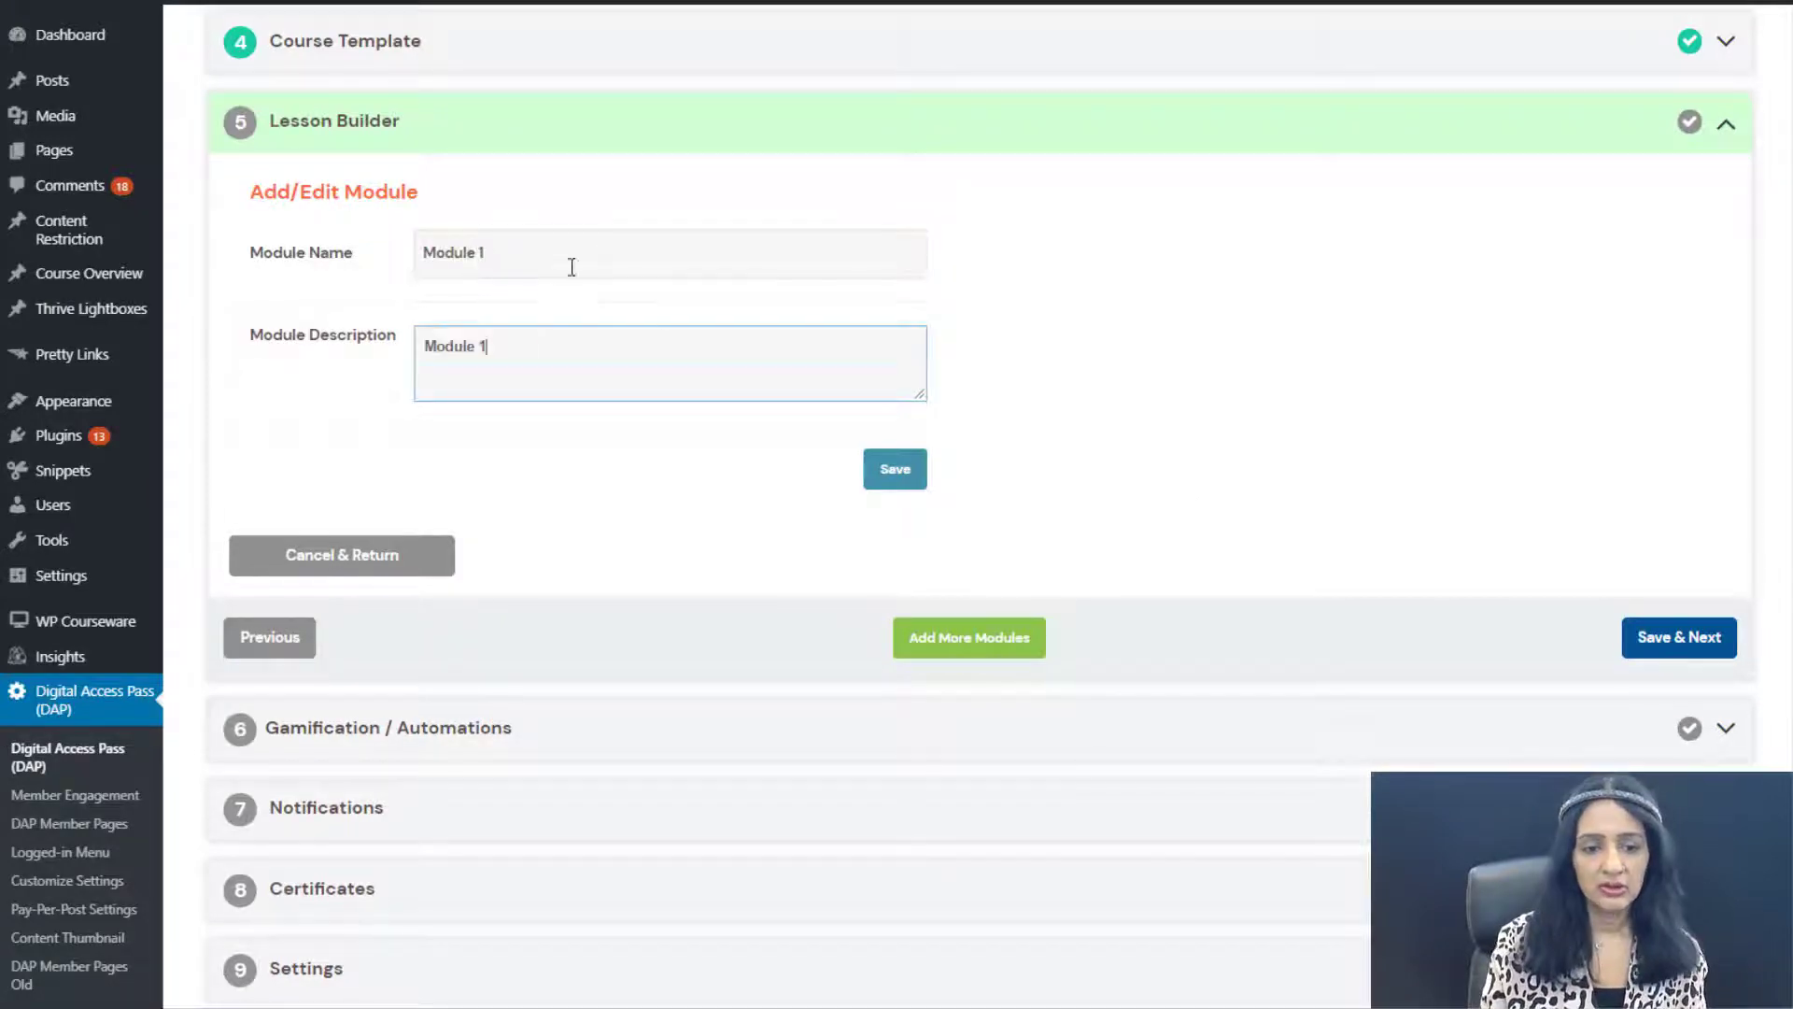
left_click(892, 470)
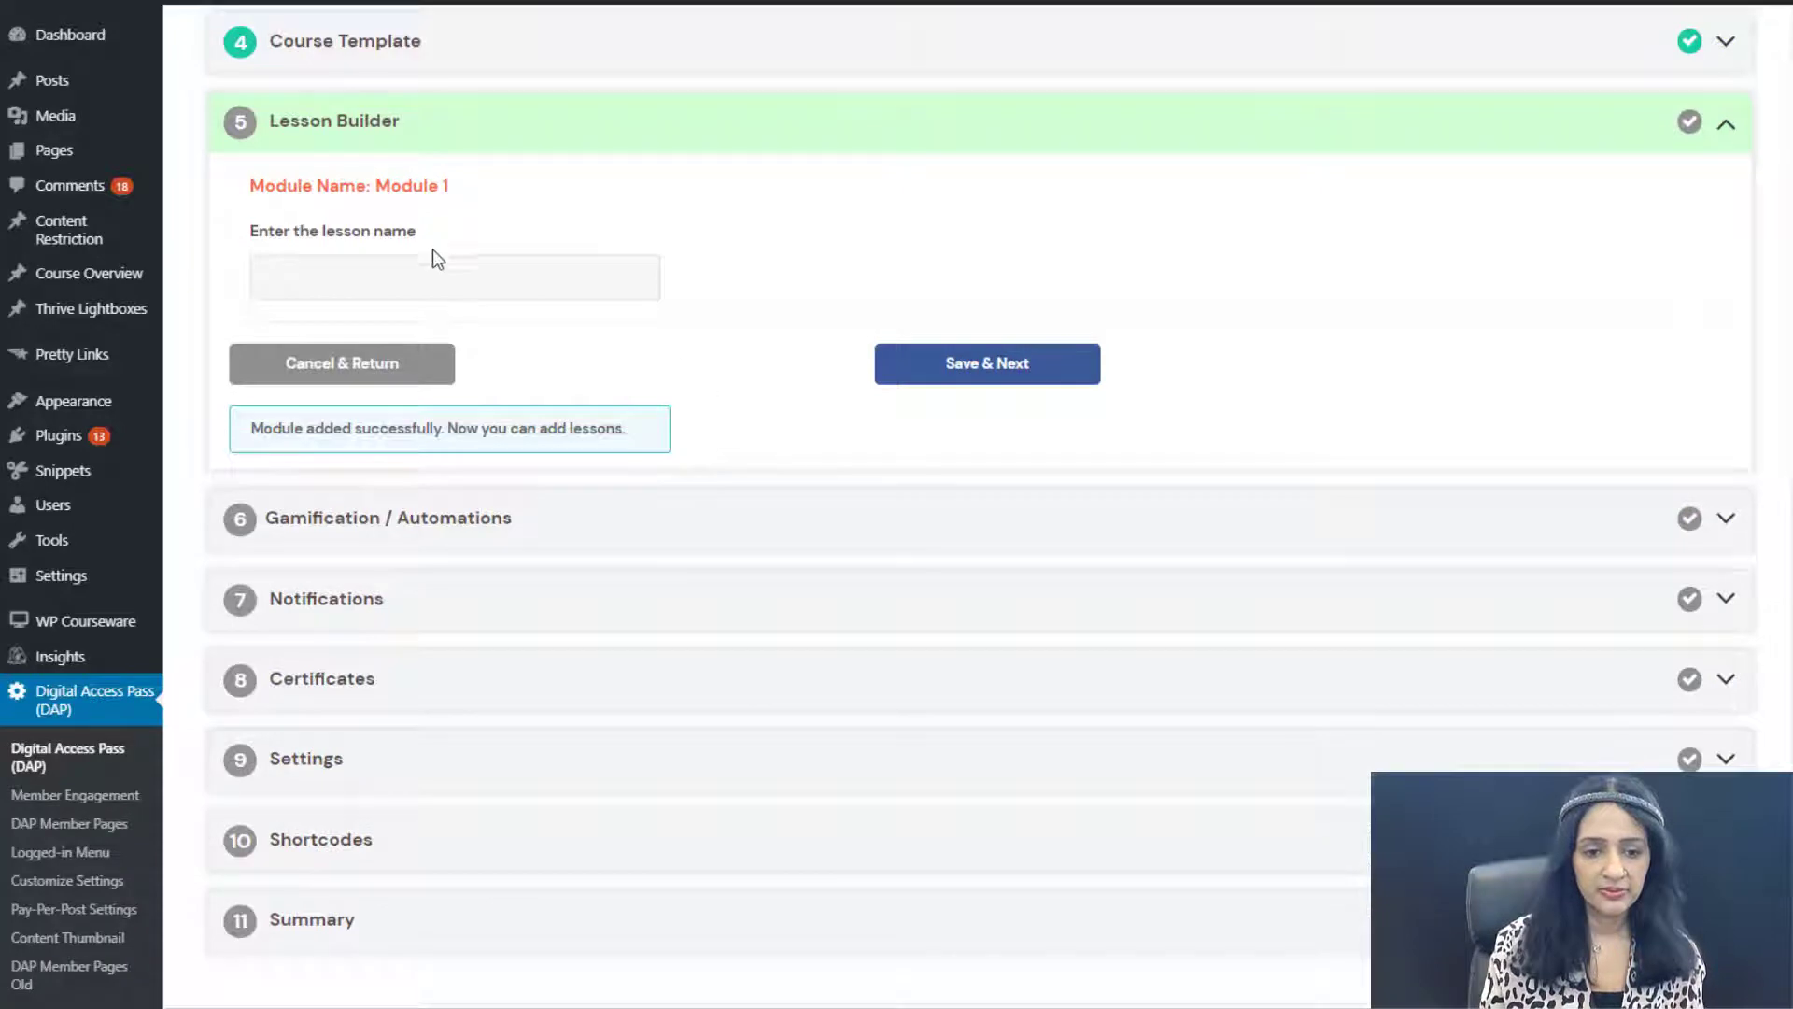
Create the lesson Lesson 1 Quiz Demo in Module 1 and add a video element to its content area.
type("Lesson 1 Quiz Demo")
left_click(987, 364)
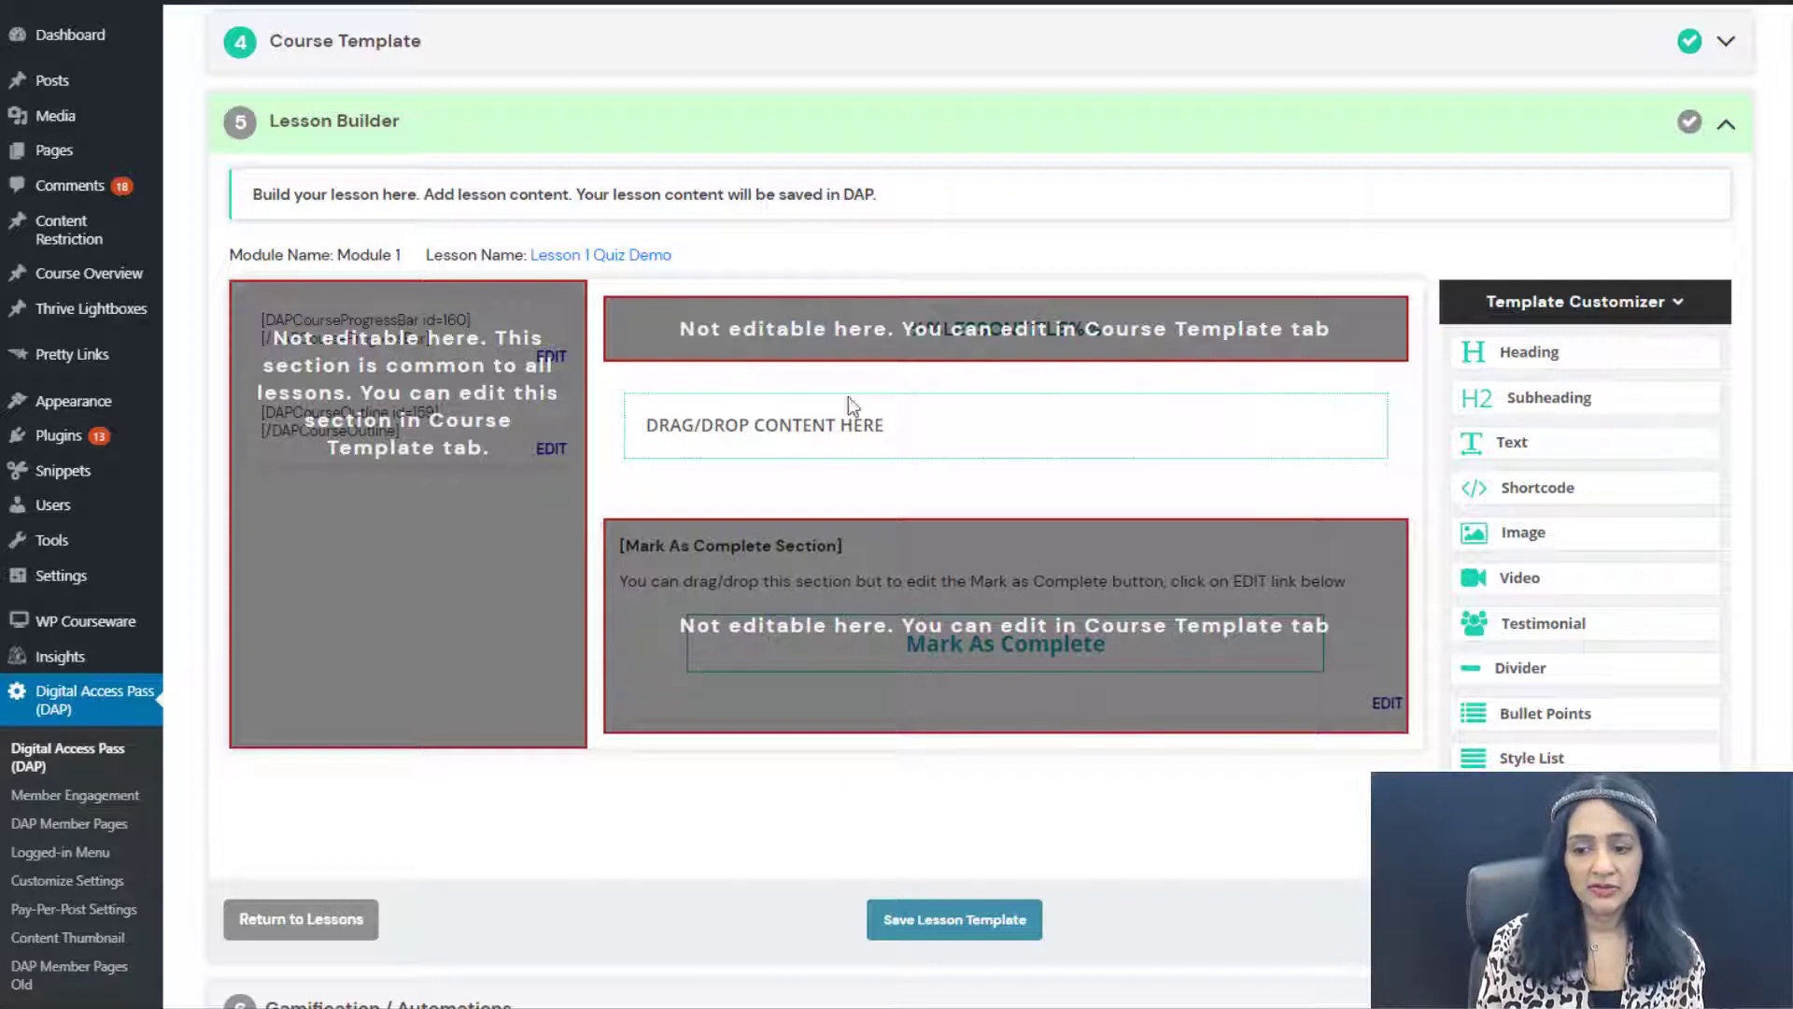
left_click_drag(1520, 579, 916, 484)
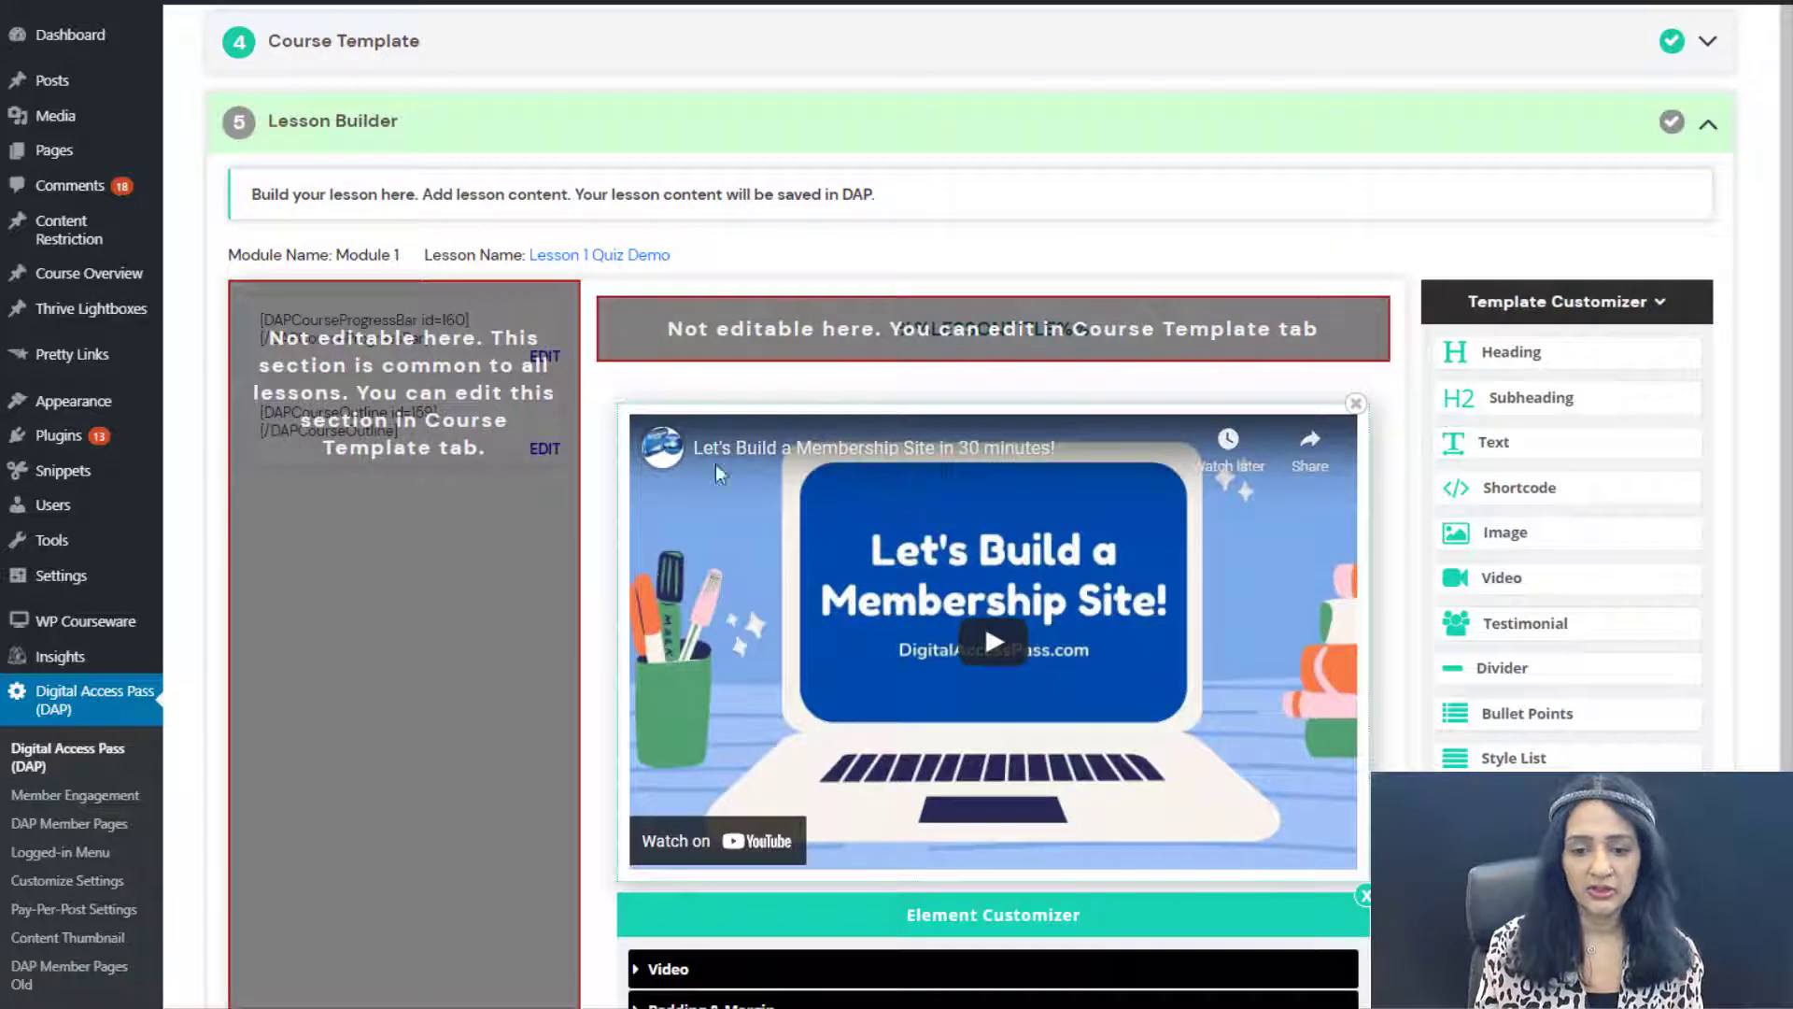
In the lesson video's settings, try the External Video Link source and switch it back to YouTube.
scroll(581, 534, "down", 3)
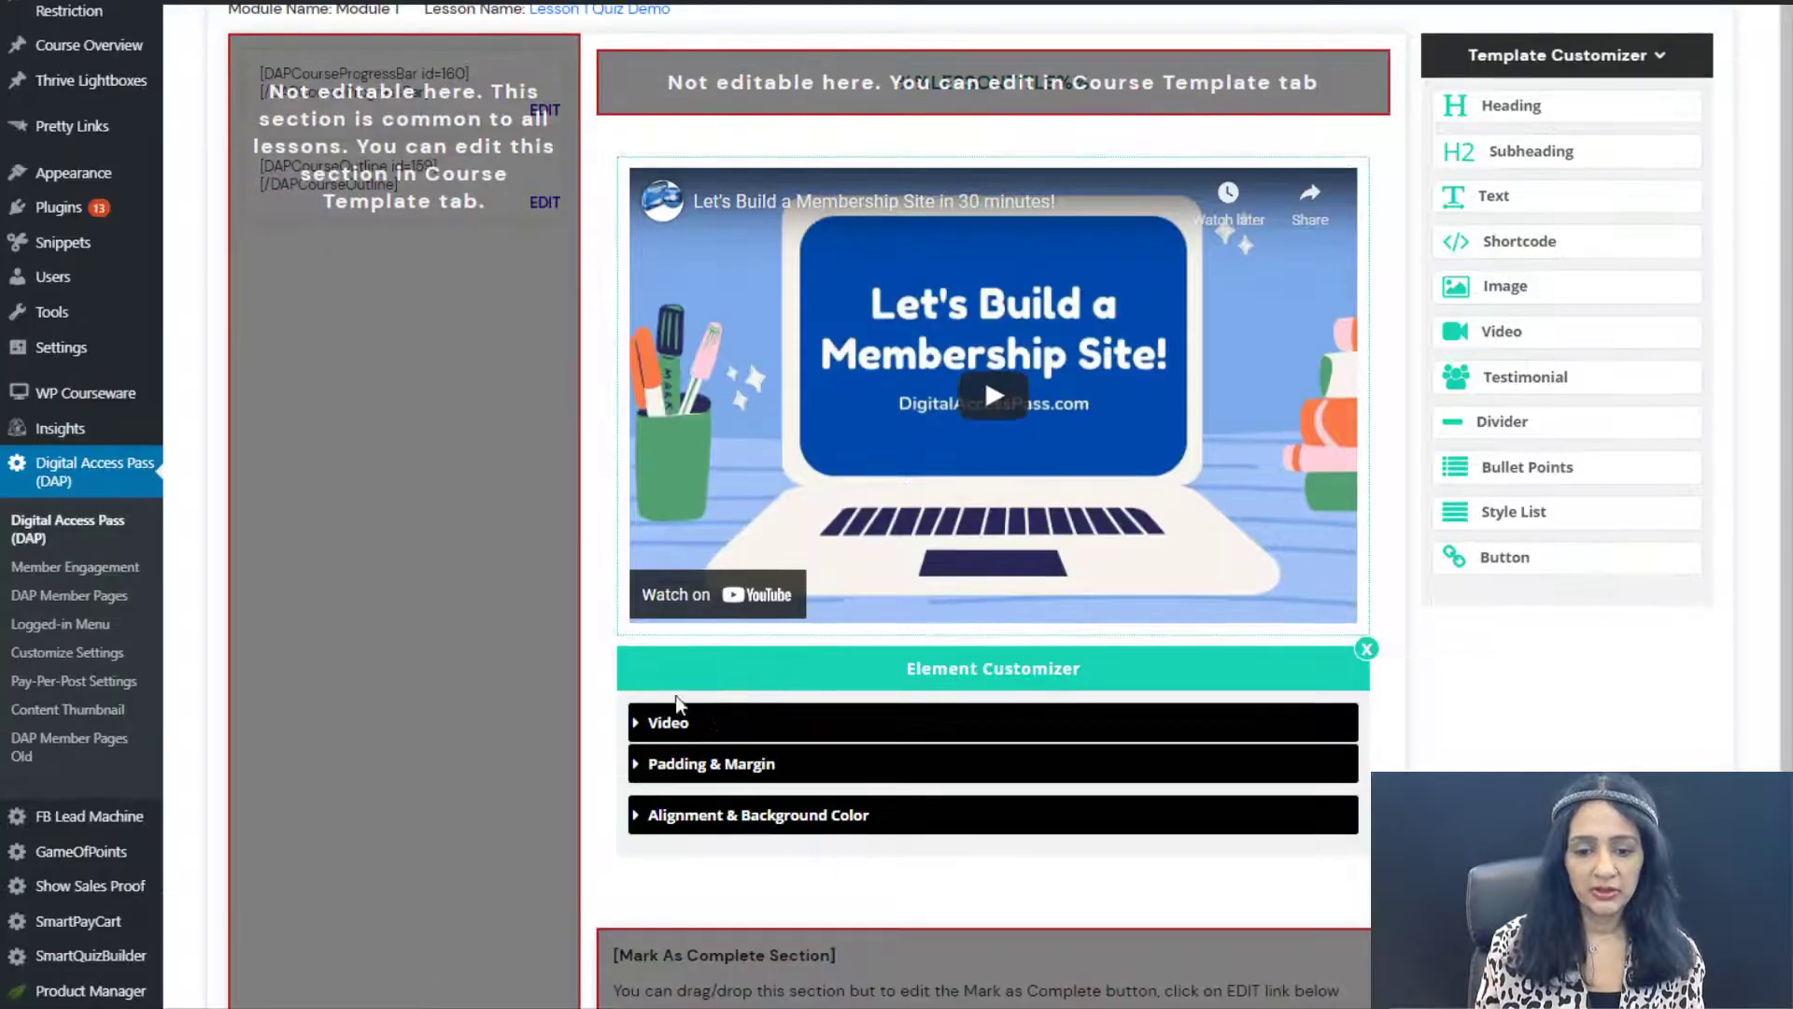
left_click(664, 724)
scroll(681, 654, "down", 3)
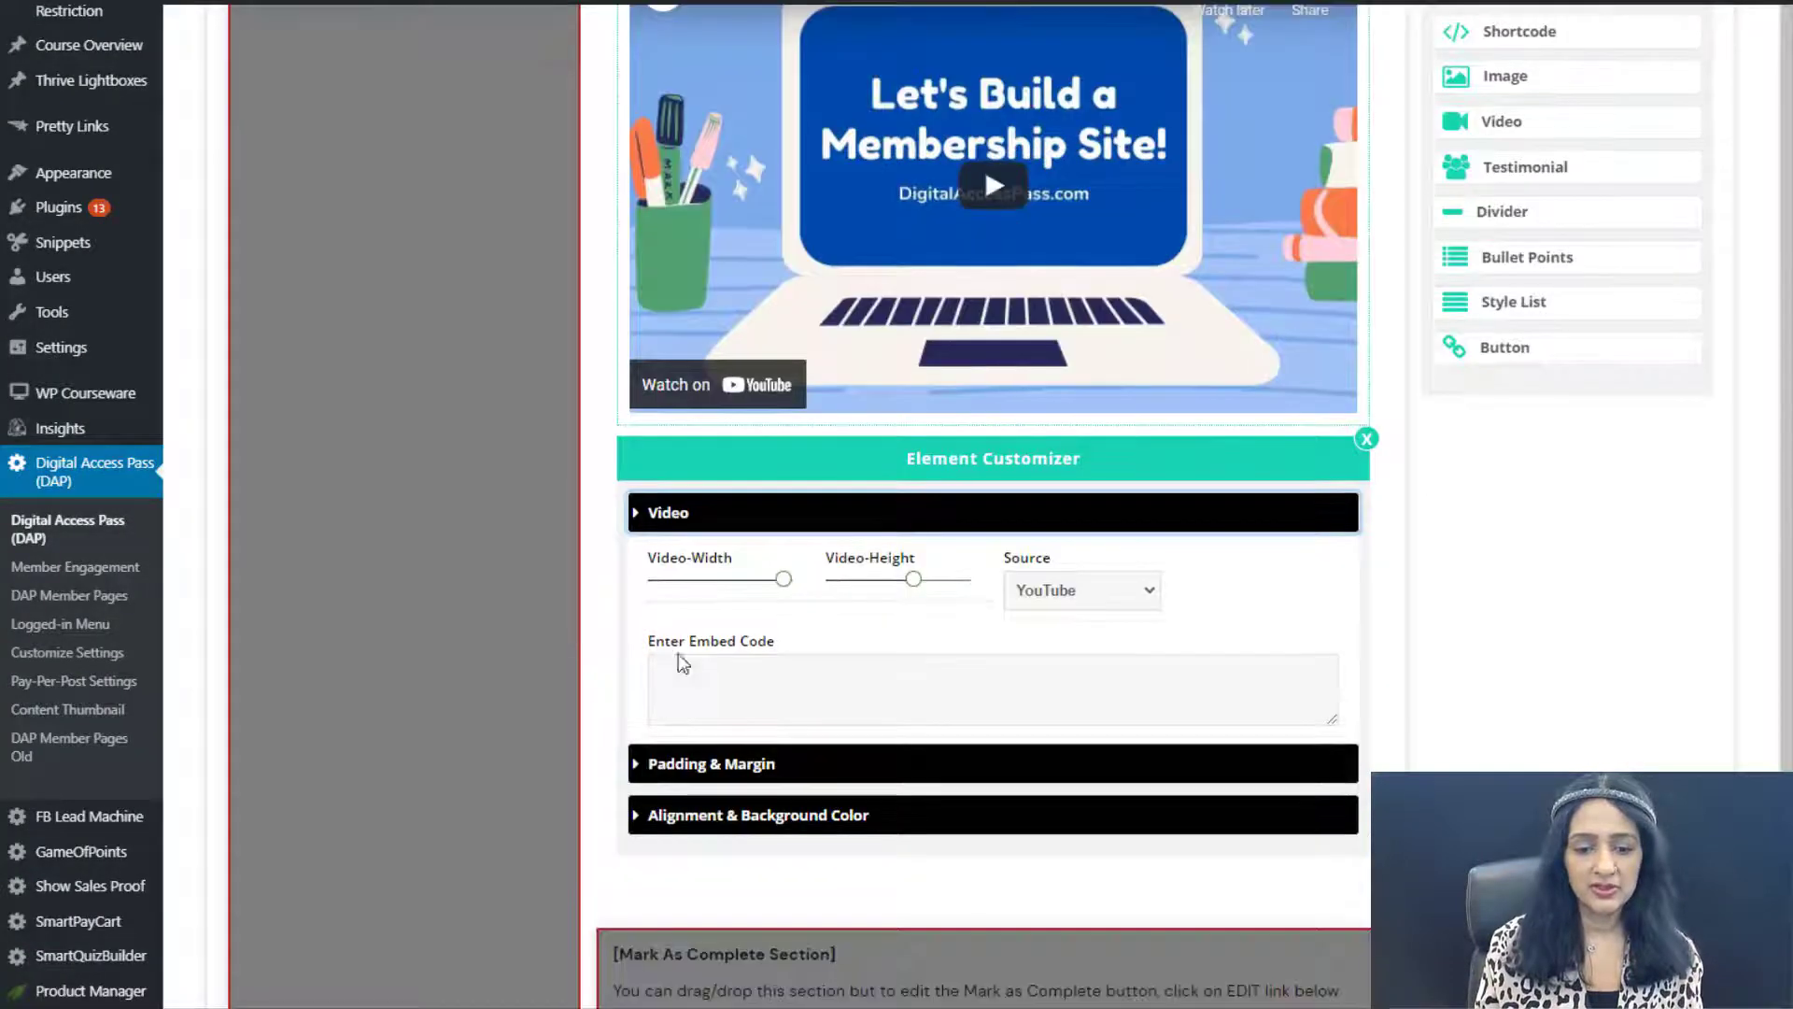
left_click(1043, 592)
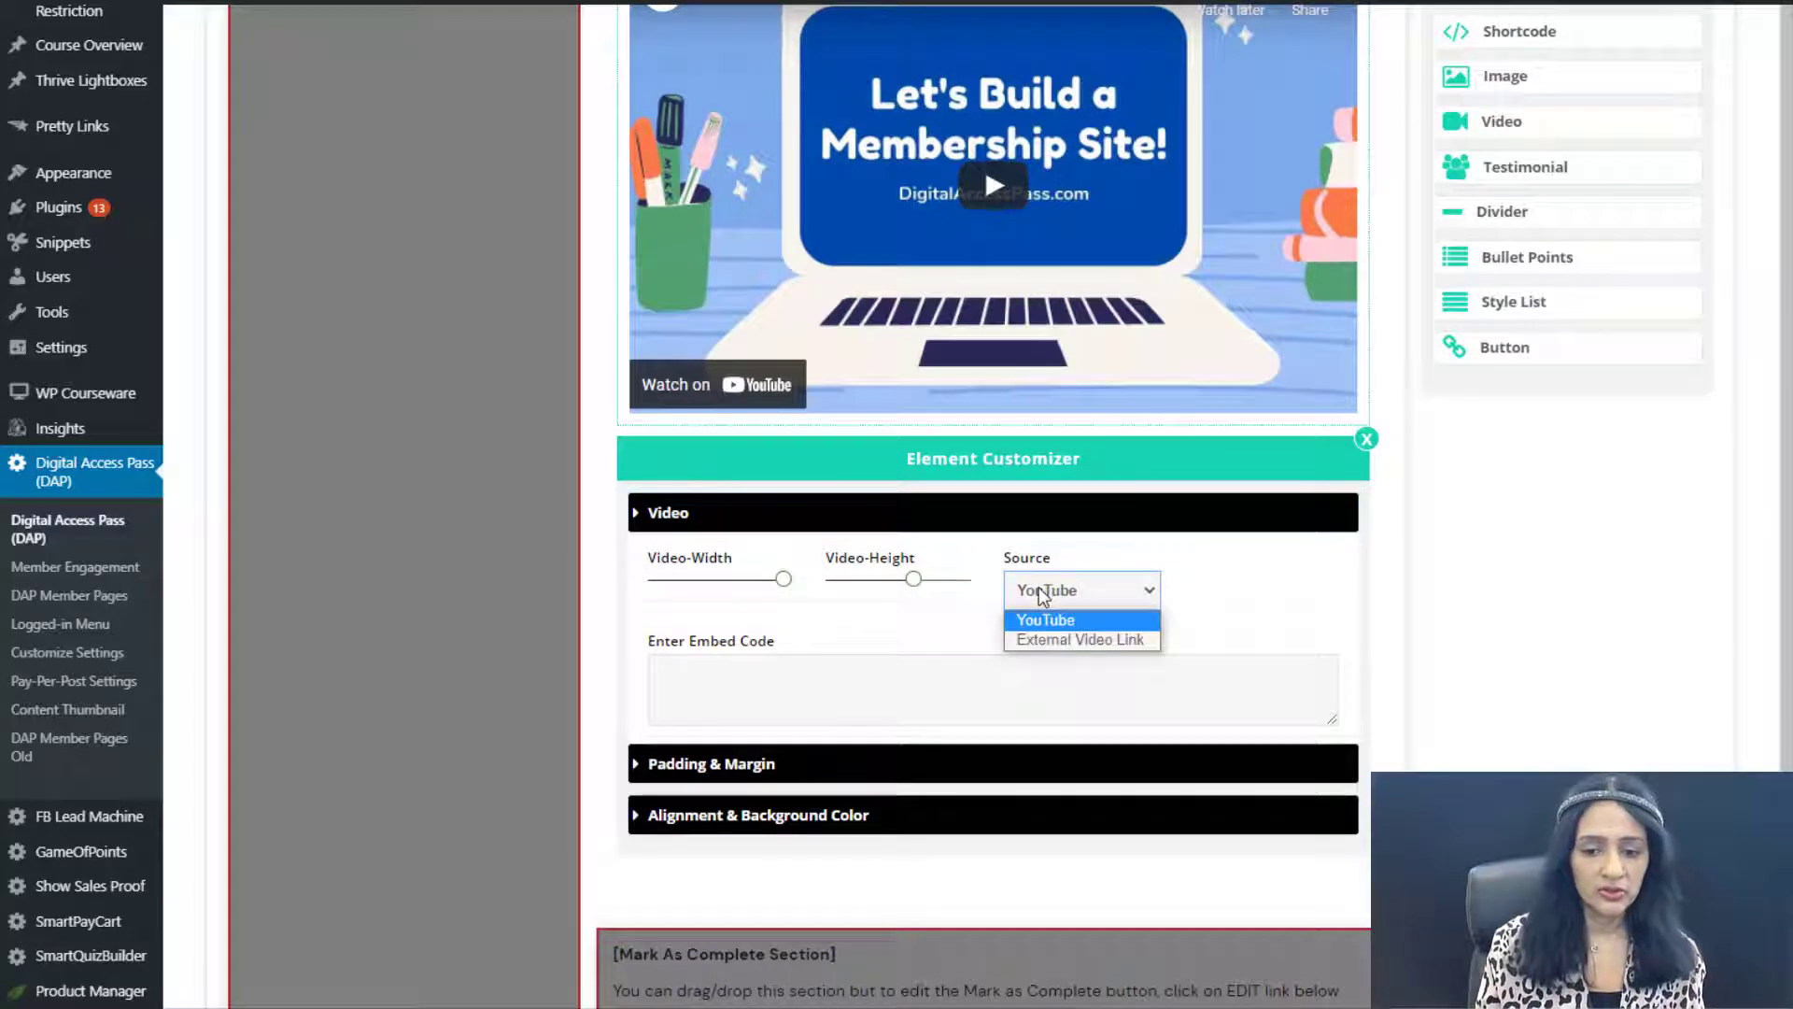
left_click(1044, 643)
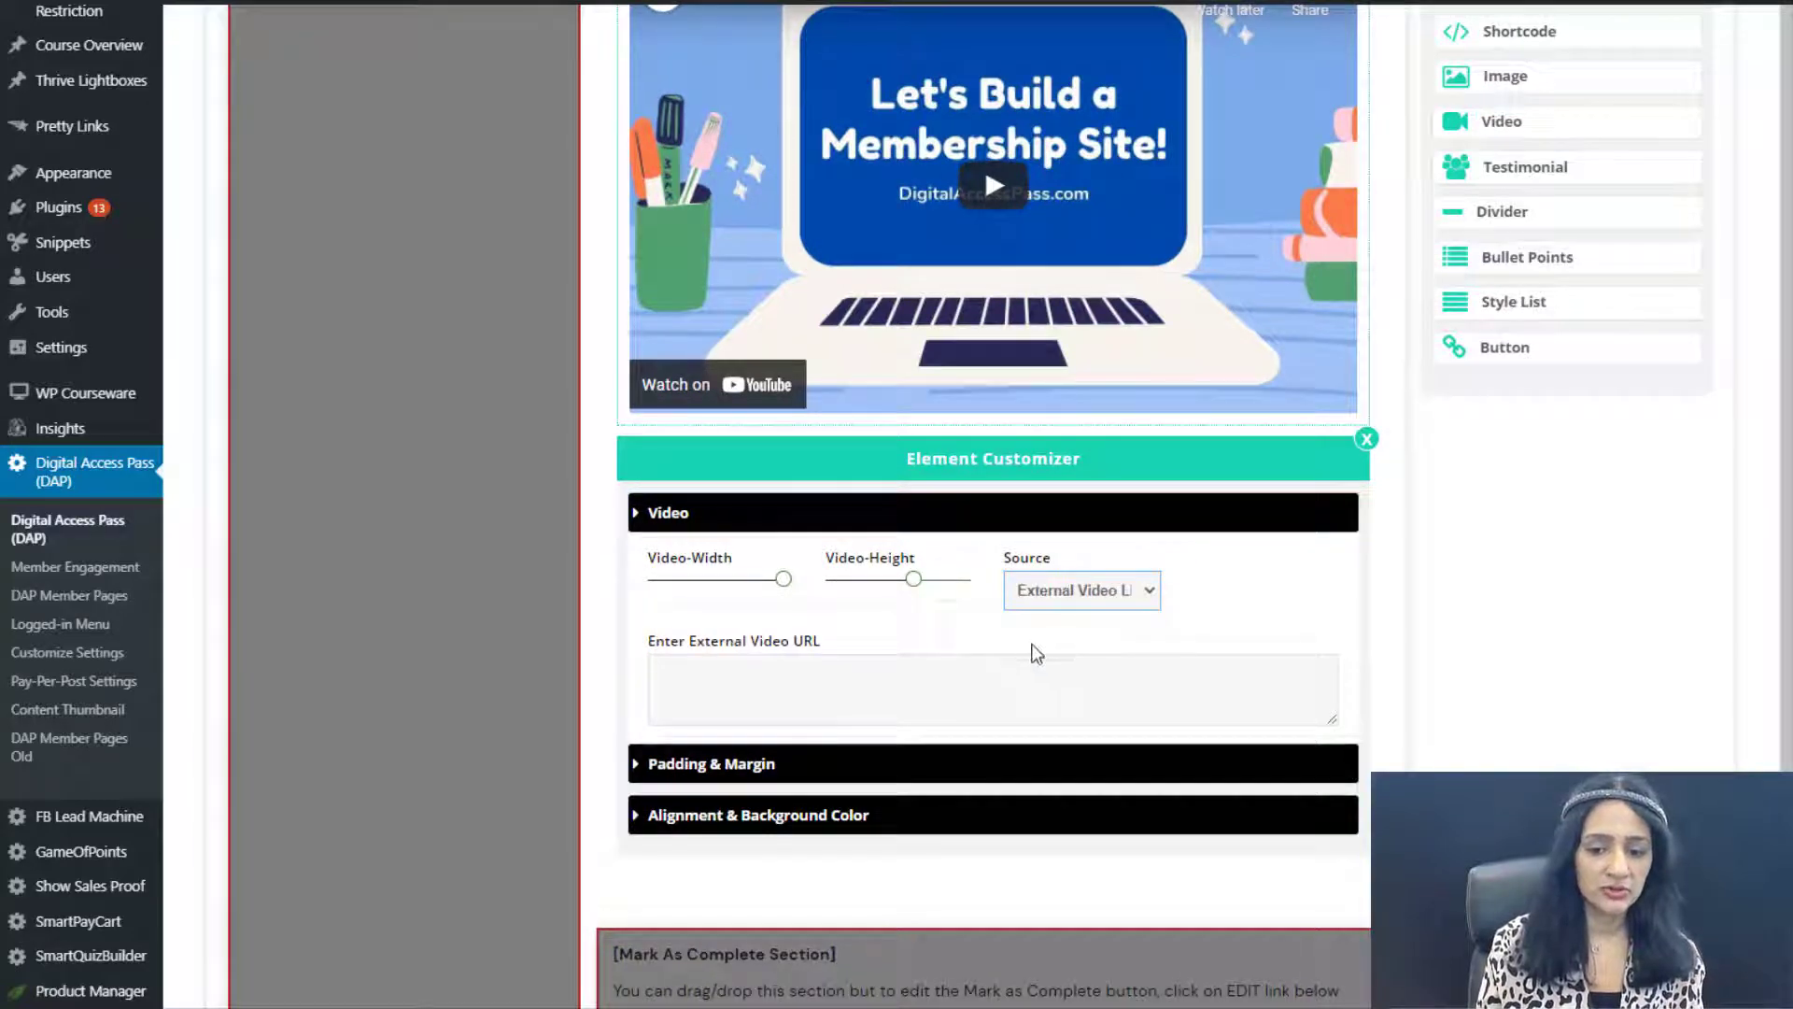
left_click(1050, 598)
left_click(1023, 619)
Save the lesson template for Lesson 1 Quiz Demo.
scroll(1505, 281, "up", 2)
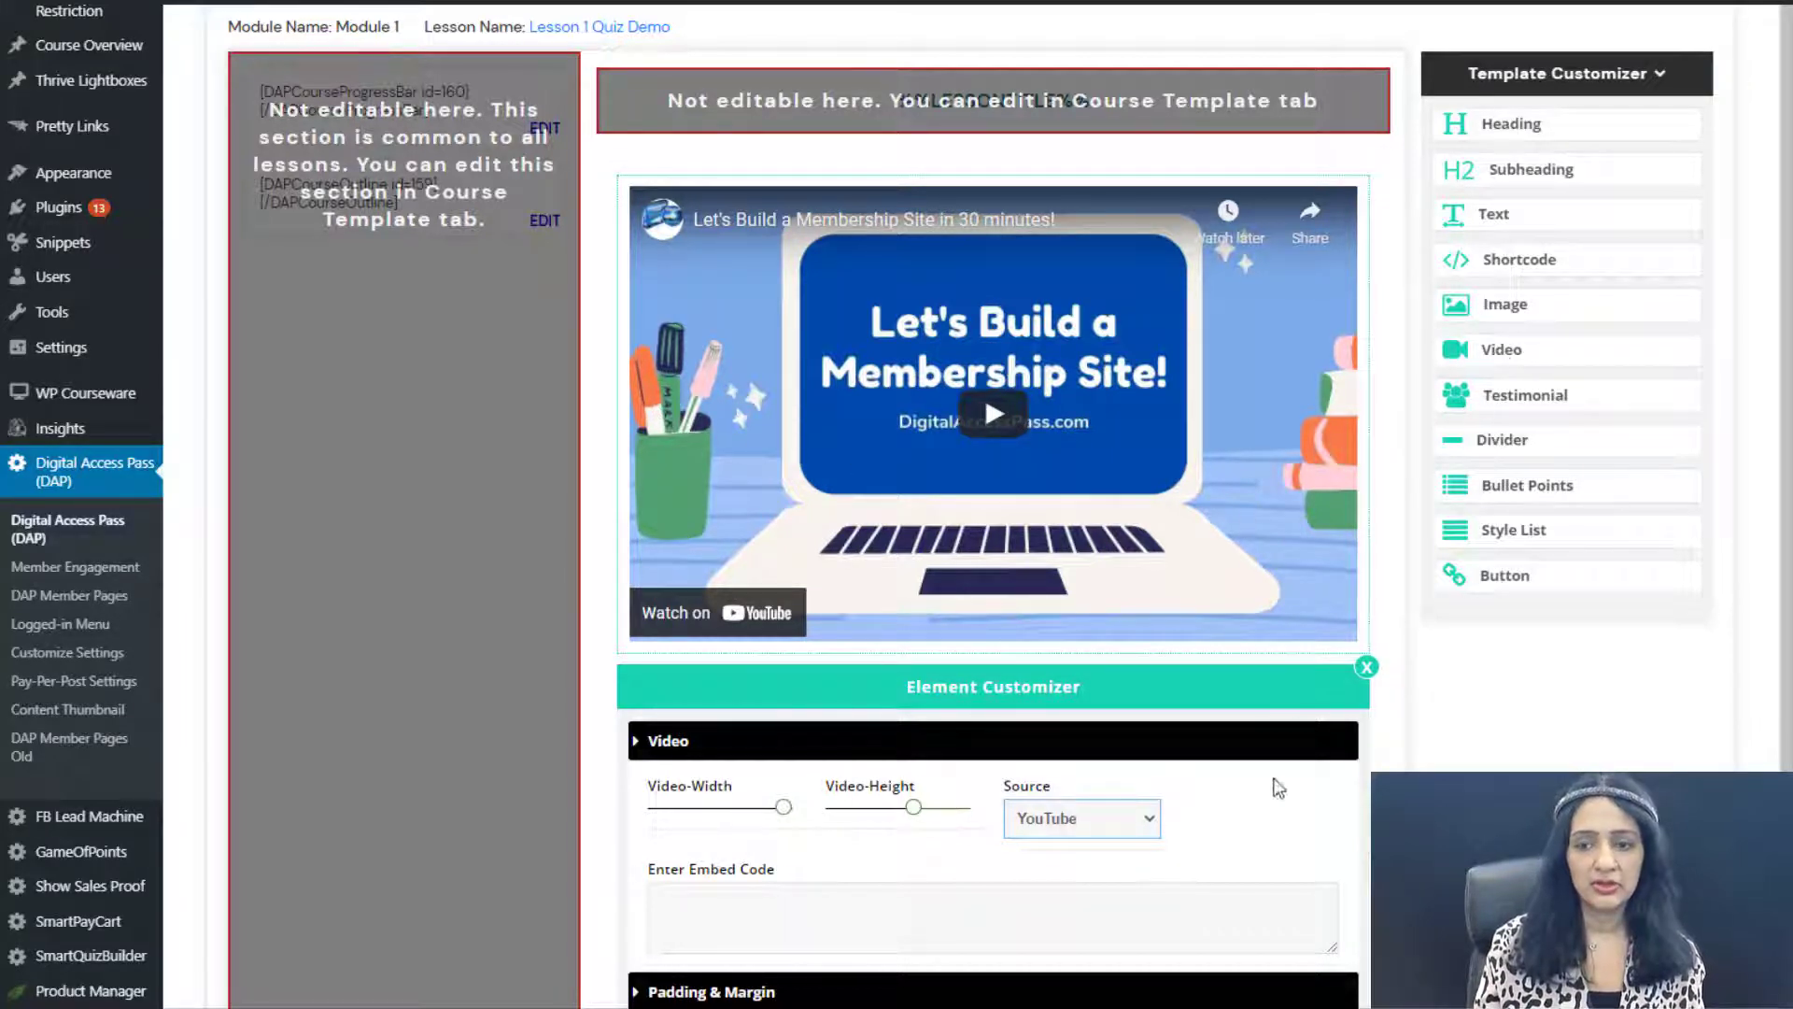
scroll(1601, 400, "up", 1)
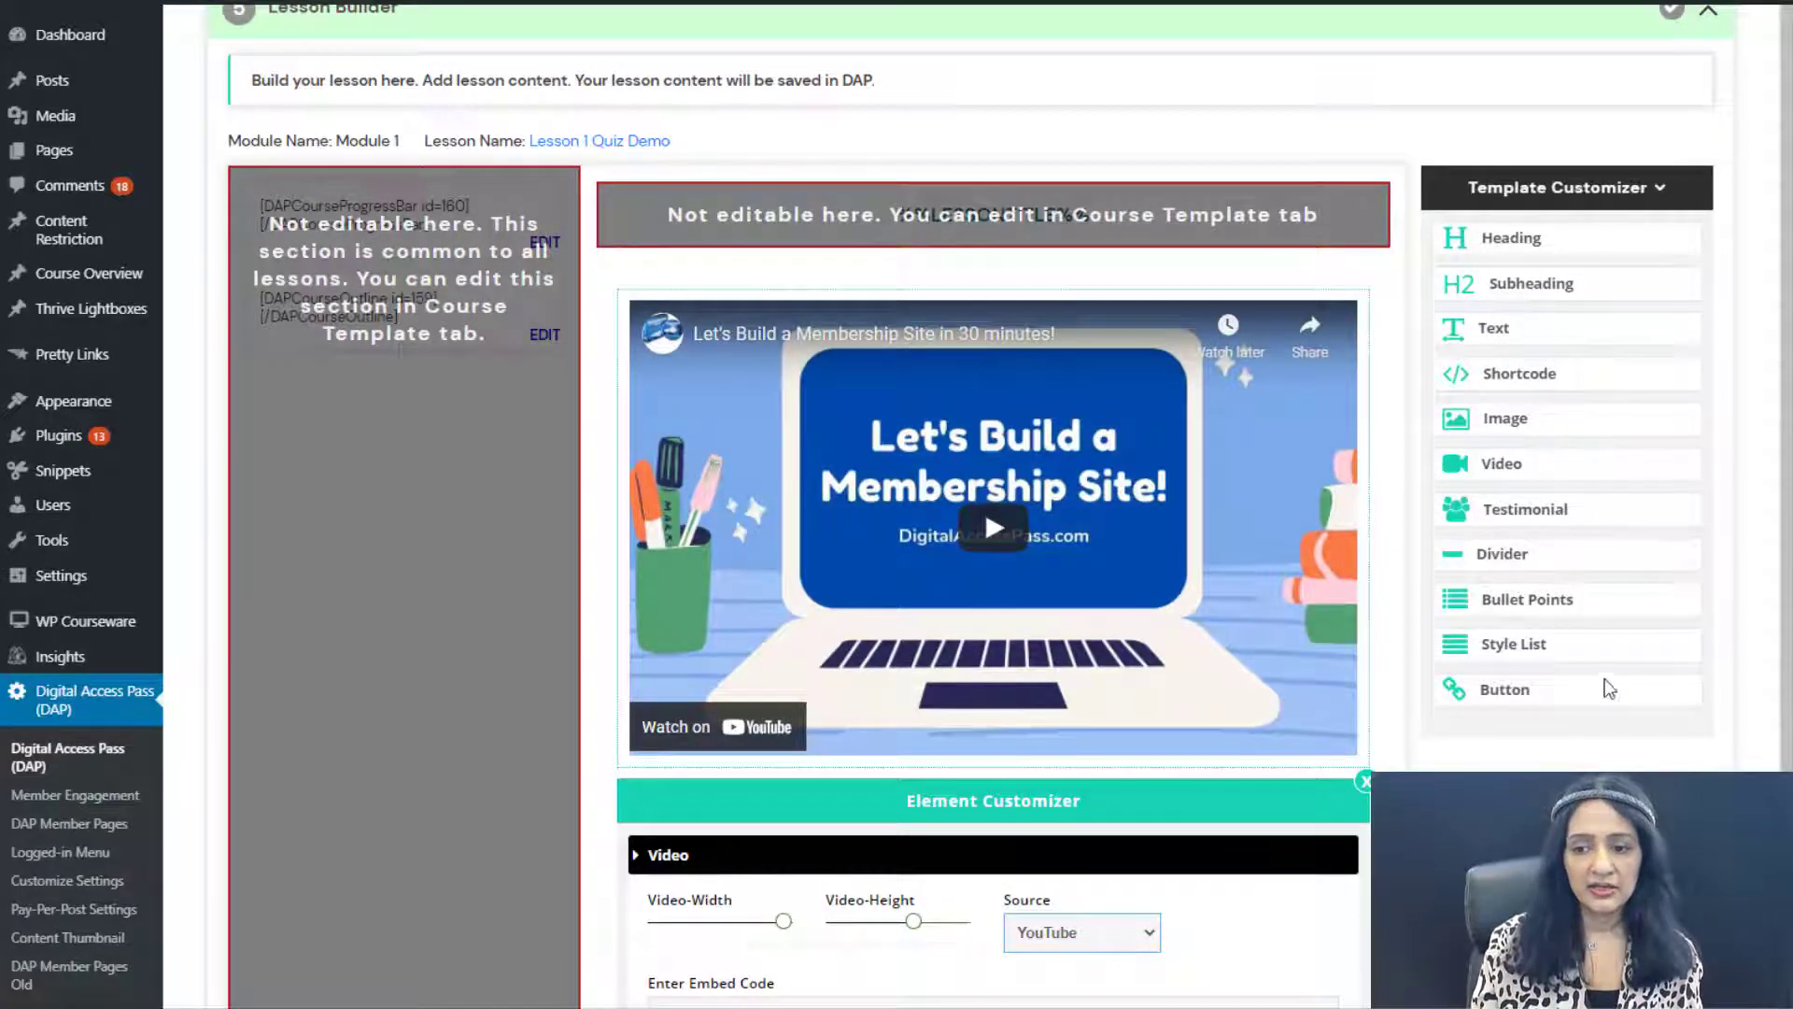
scroll(1608, 689, "down", 7)
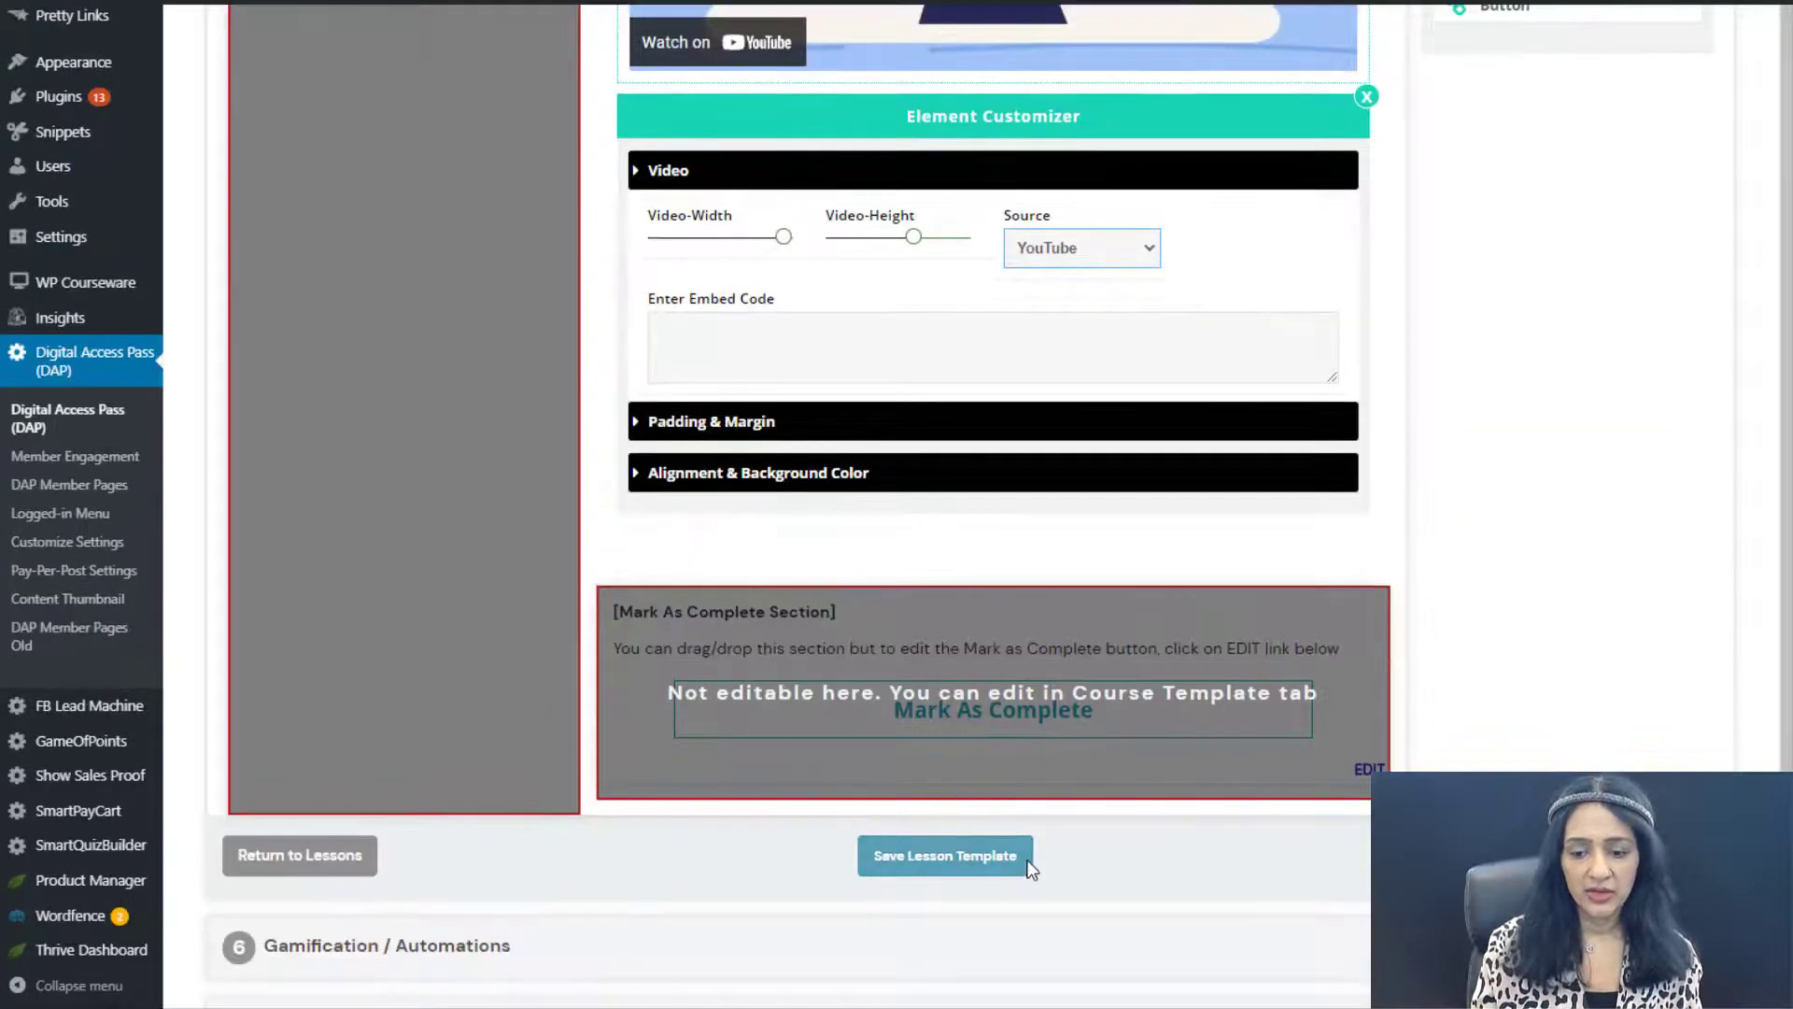
left_click(1027, 864)
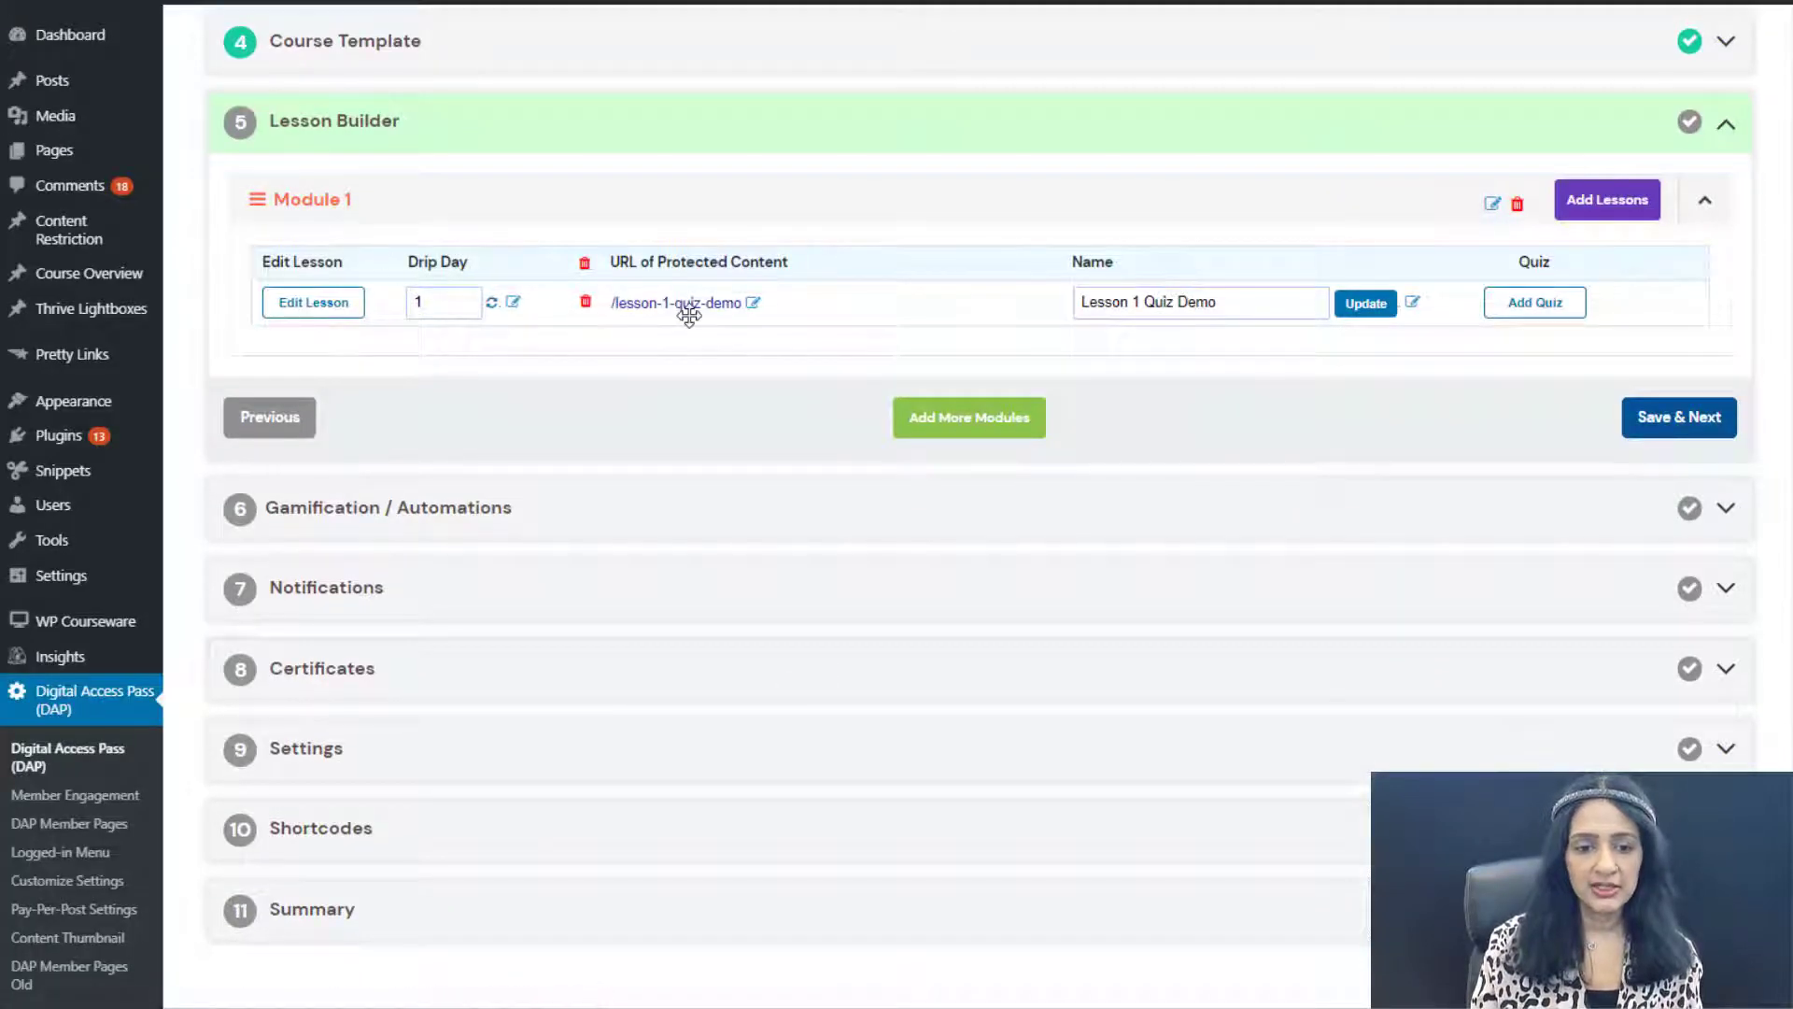
Add another lesson to Module 1, reusing the first lesson's name but changed to Lesson 2 Quiz Demo.
left_click_drag(1271, 312, 1209, 306)
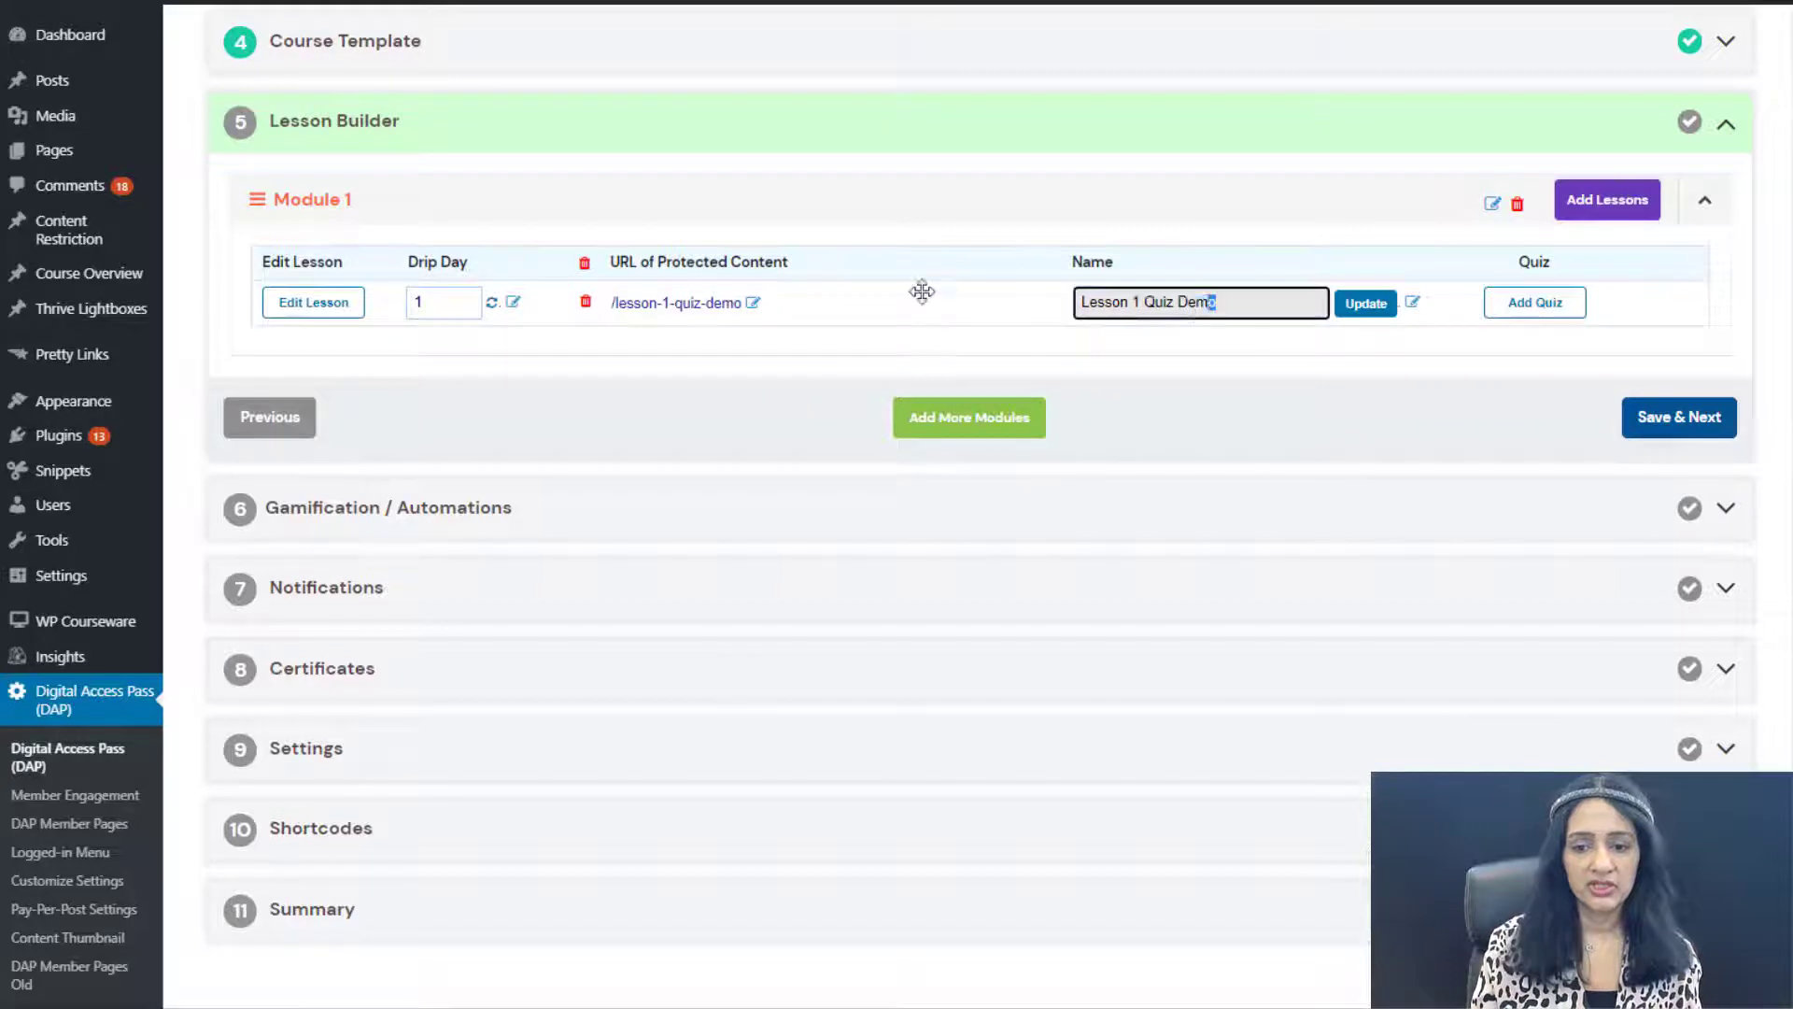
key("ctrl+a")
left_click(1608, 200)
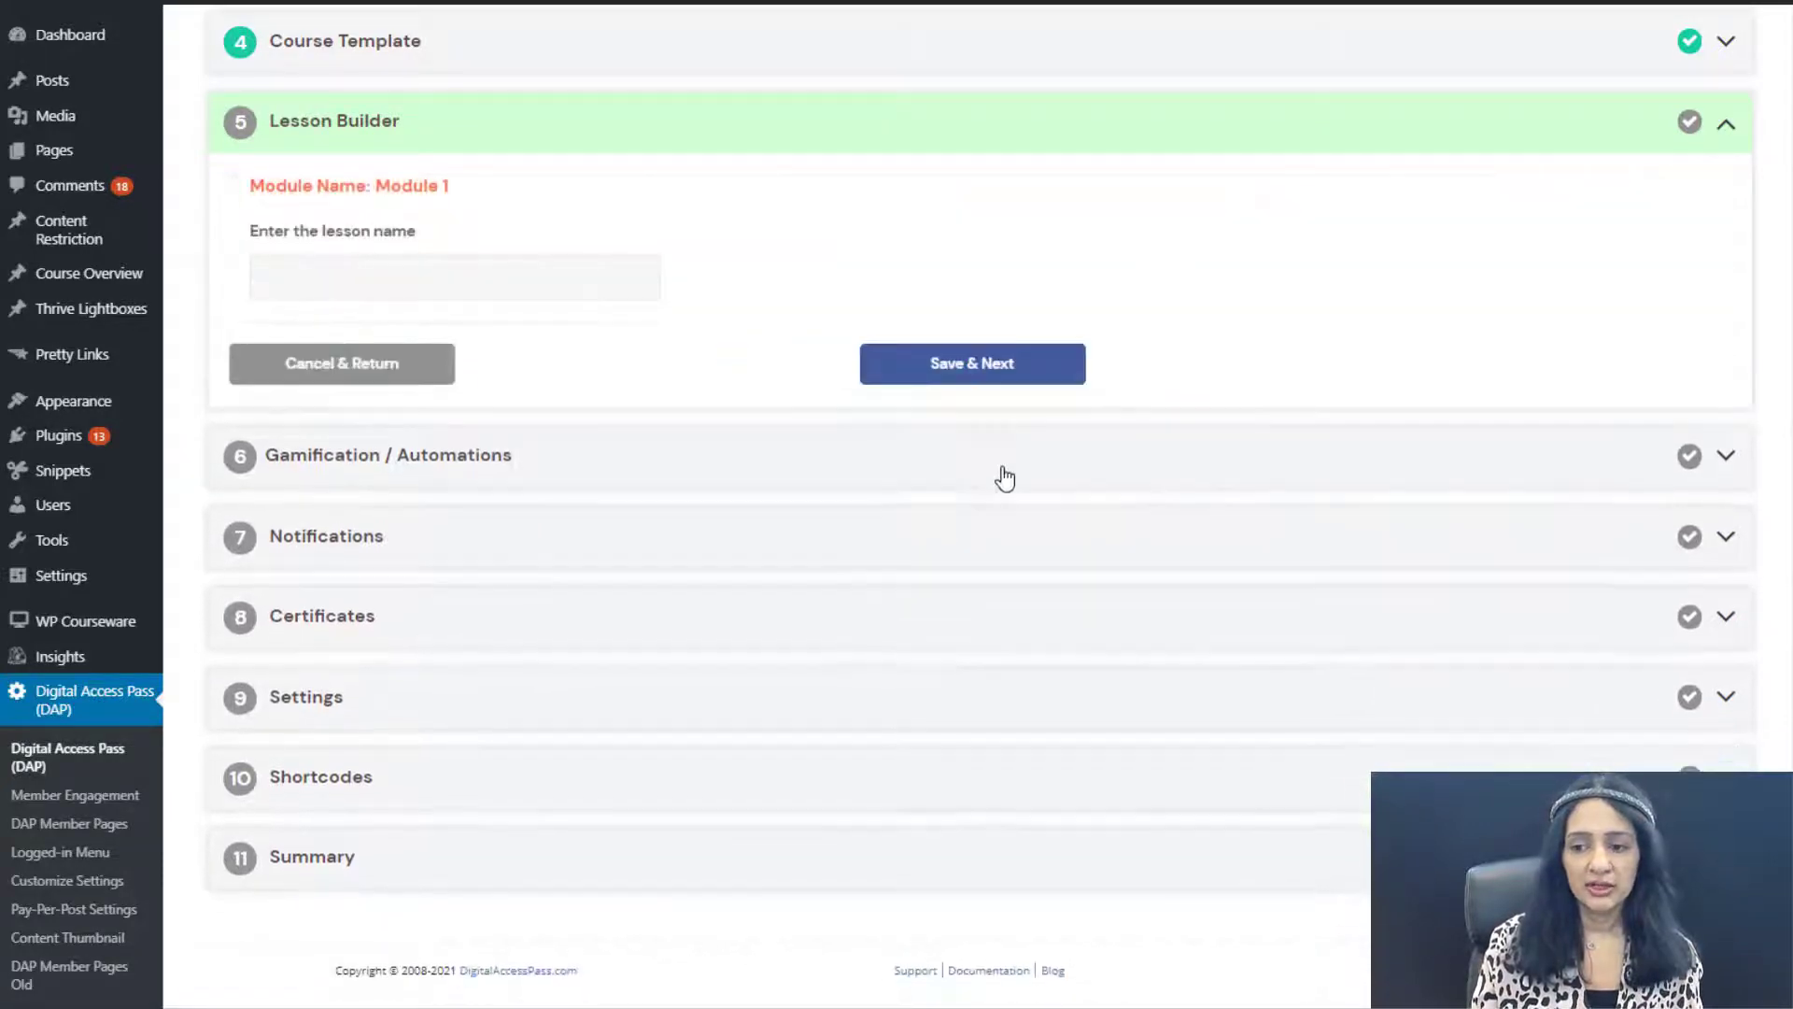
left_click(537, 284)
type("Lesson 1 Quiz Demo")
left_click(316, 283)
key("BackSpace")
type("2")
left_click(972, 363)
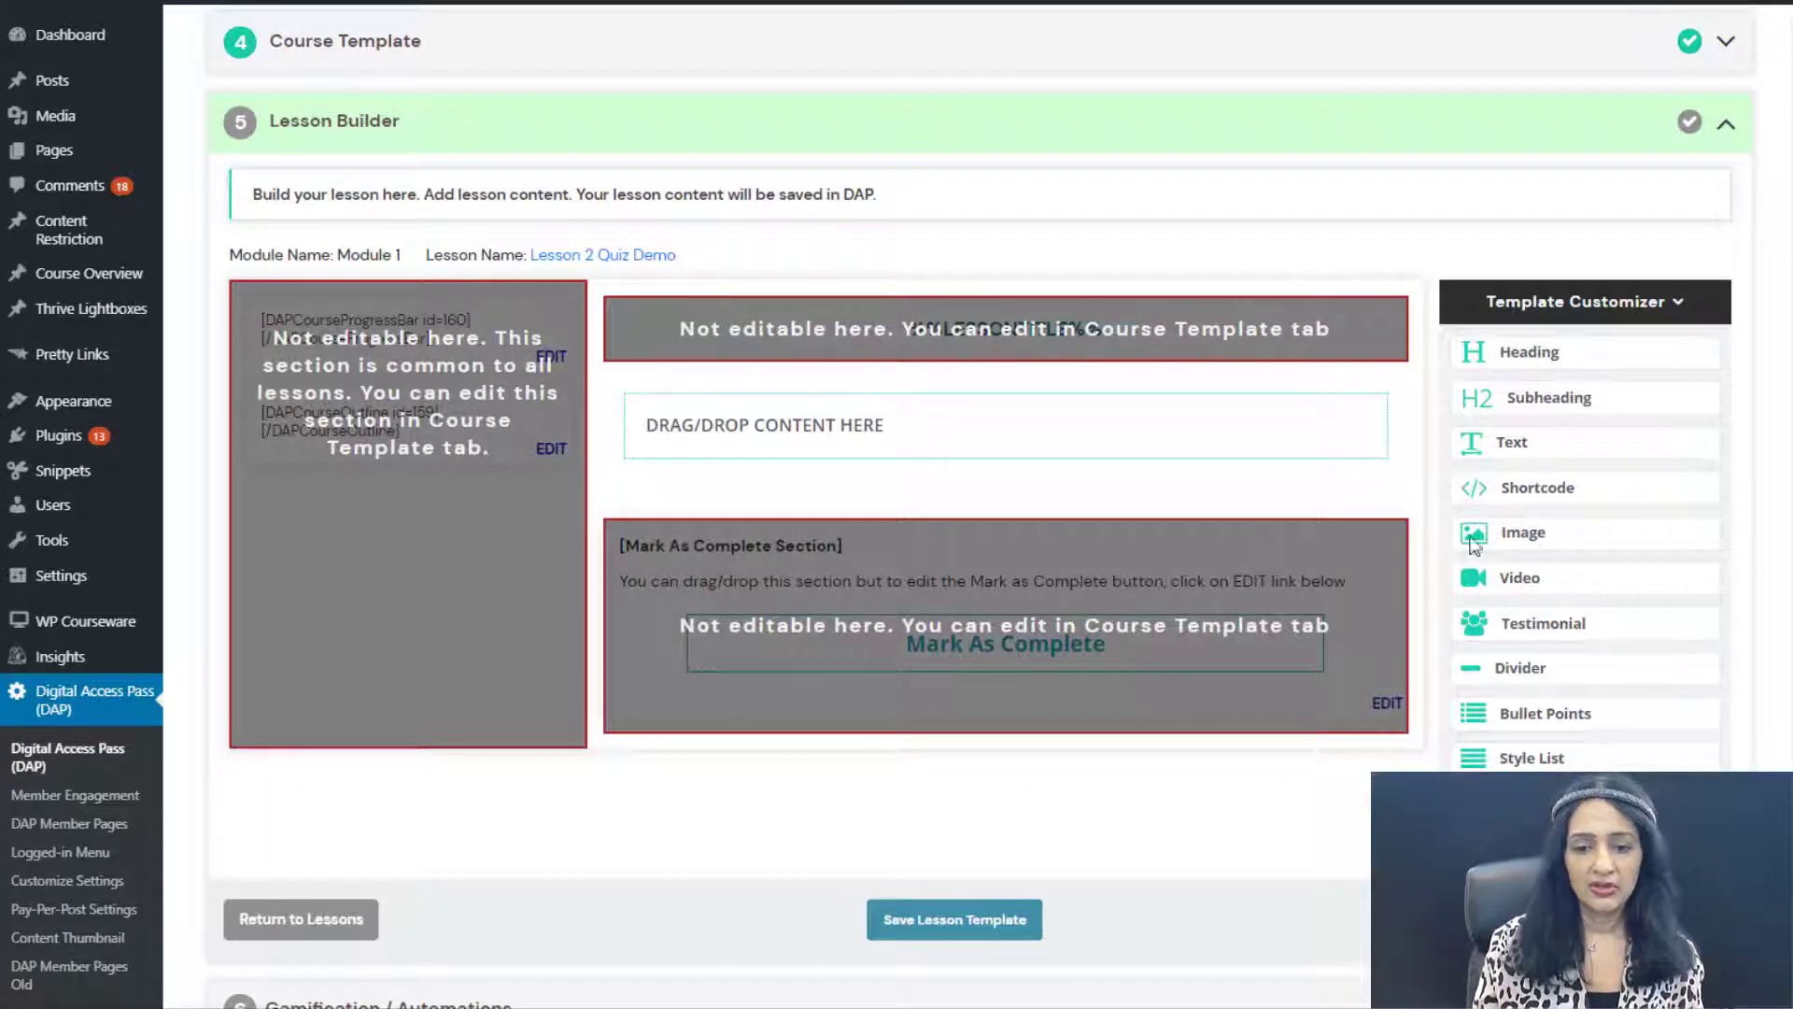
Add a video element to the content area of Lesson 2 Quiz Demo and open its video settings.
left_click_drag(1487, 575, 784, 420)
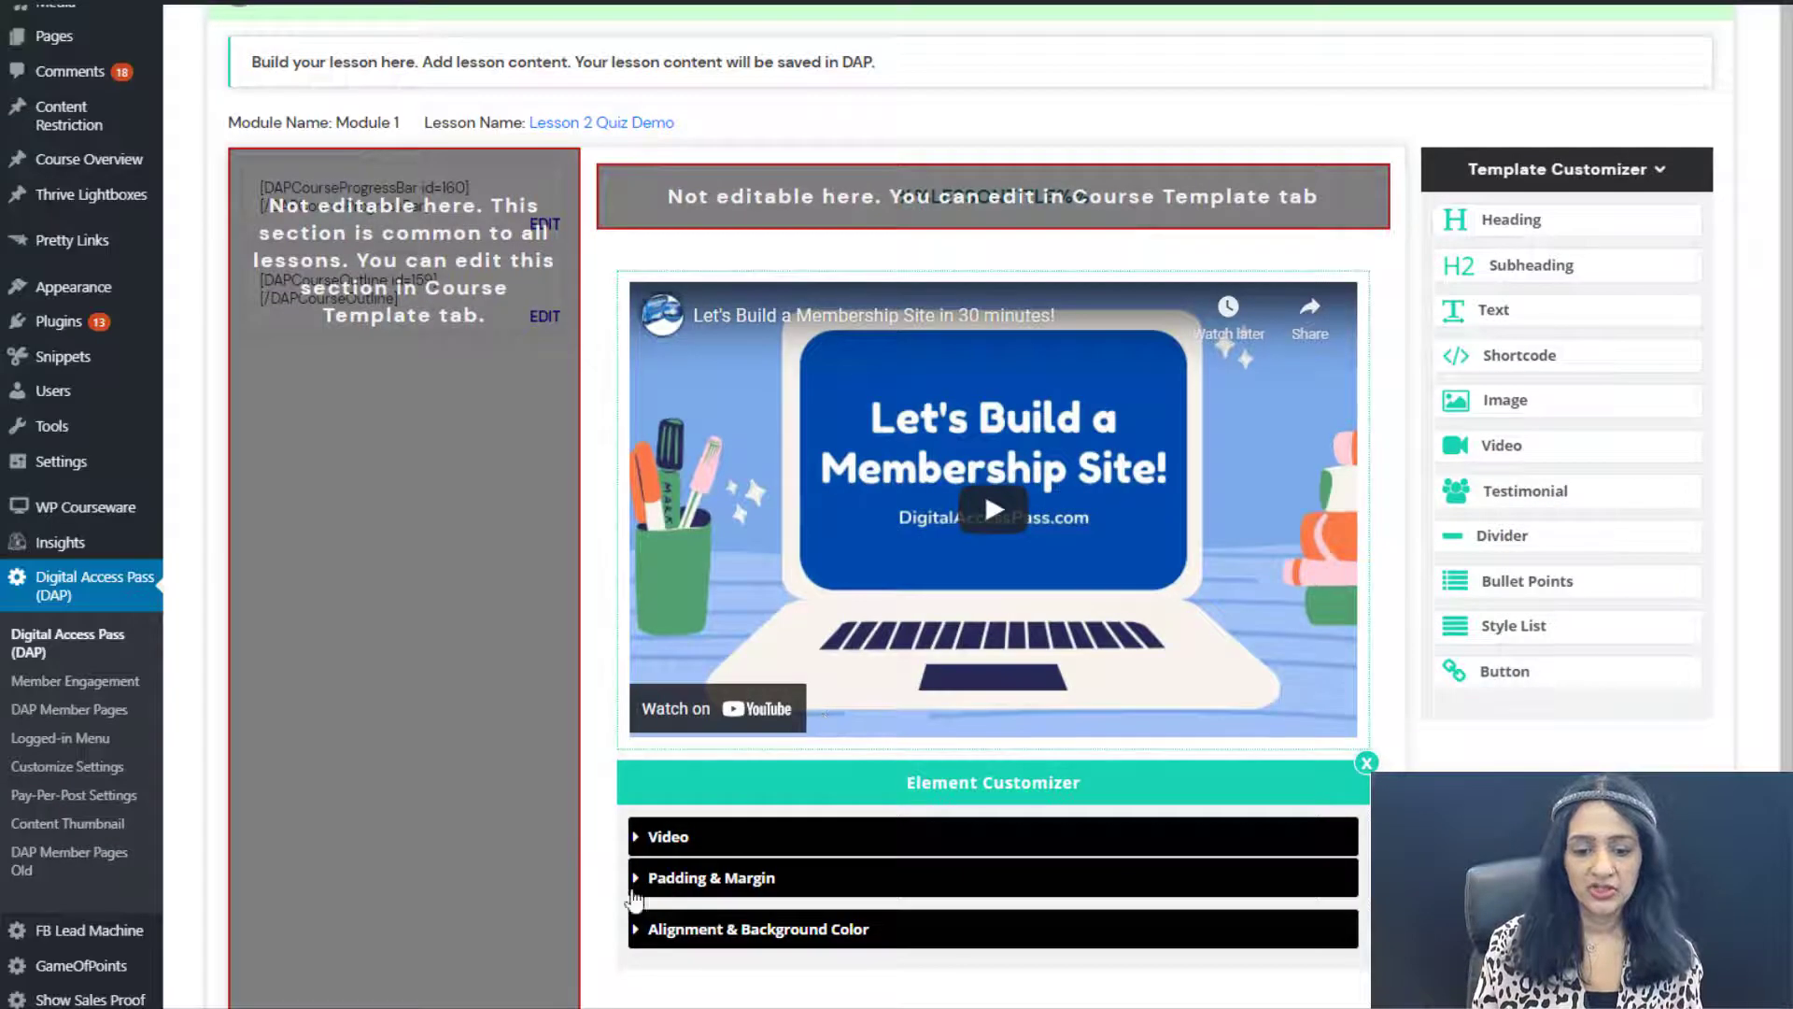
left_click(654, 837)
scroll(1185, 714, "down", 2)
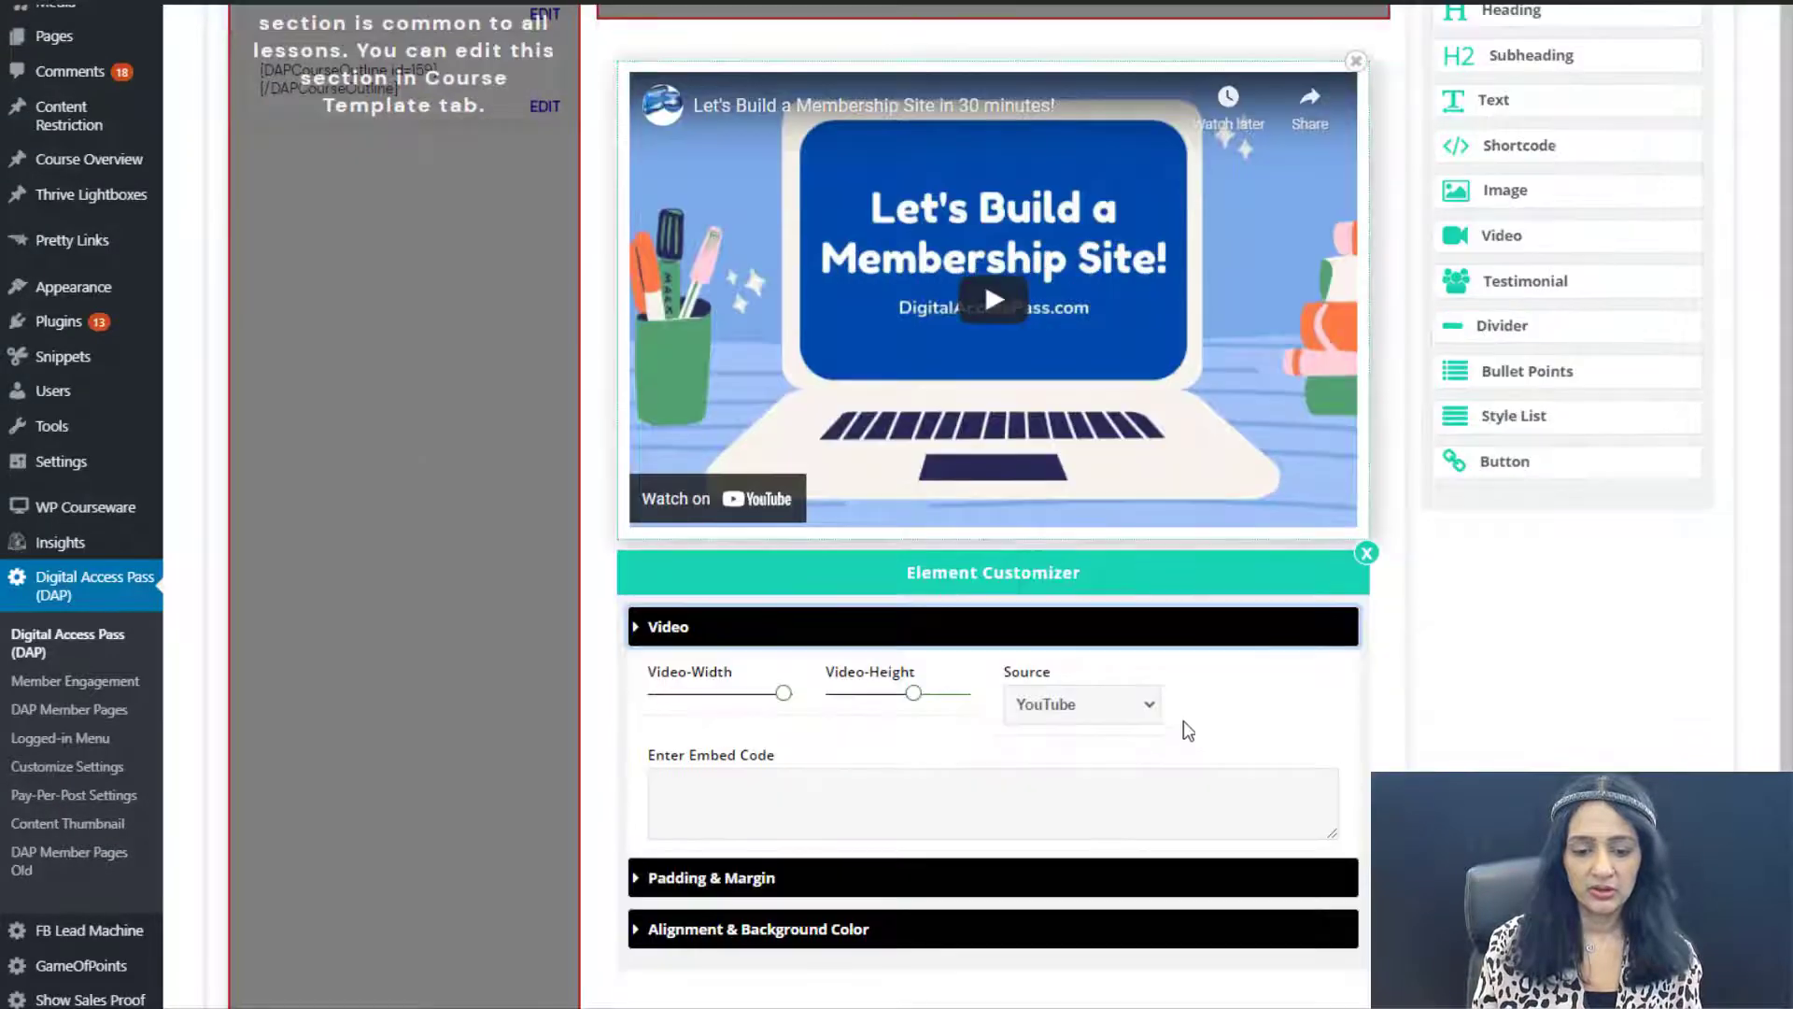
left_click(824, 805)
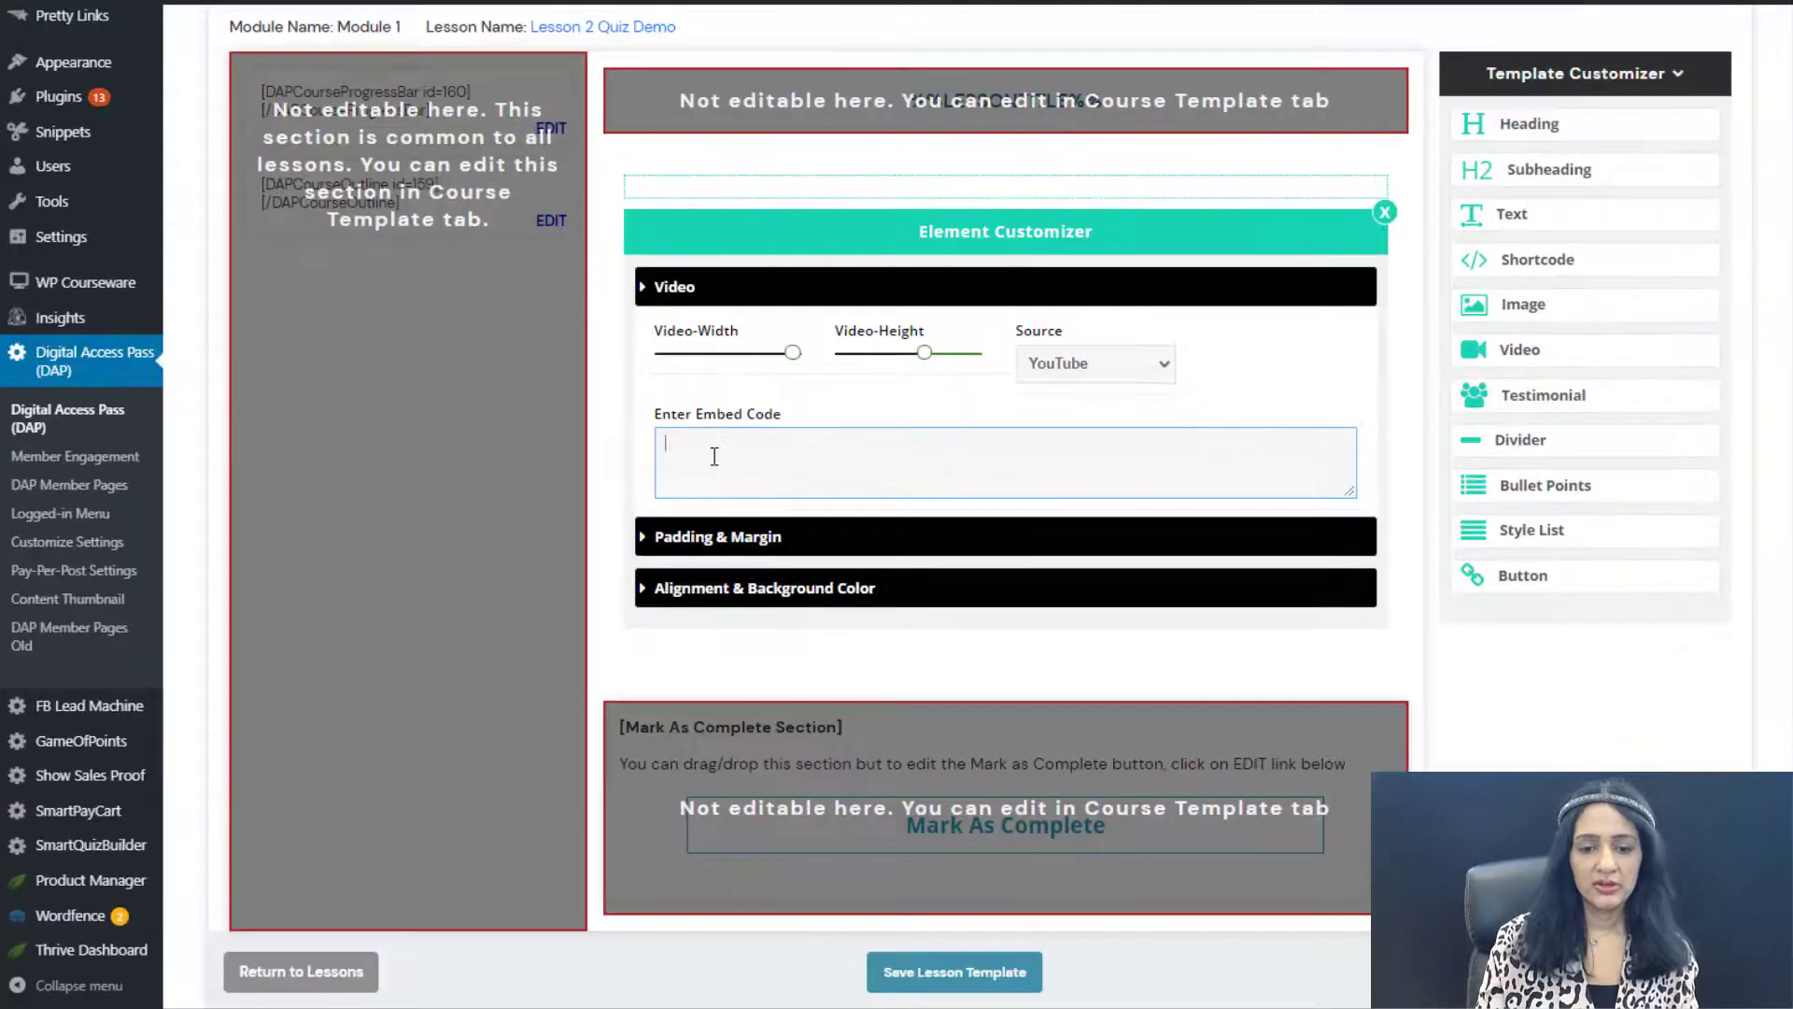
type("<iframe width=\"1205\" height=\"679\" src=\"https://www.youtube.com/embed/oG_op9t43Ag\" title=\"YouTube video player\" frameborder=\"0\" allow=\"accelerometer; autoplay; clipboard-write; encrypted-media; gyroscope; picture-in-picture\" allowfullscreen></iframe>")
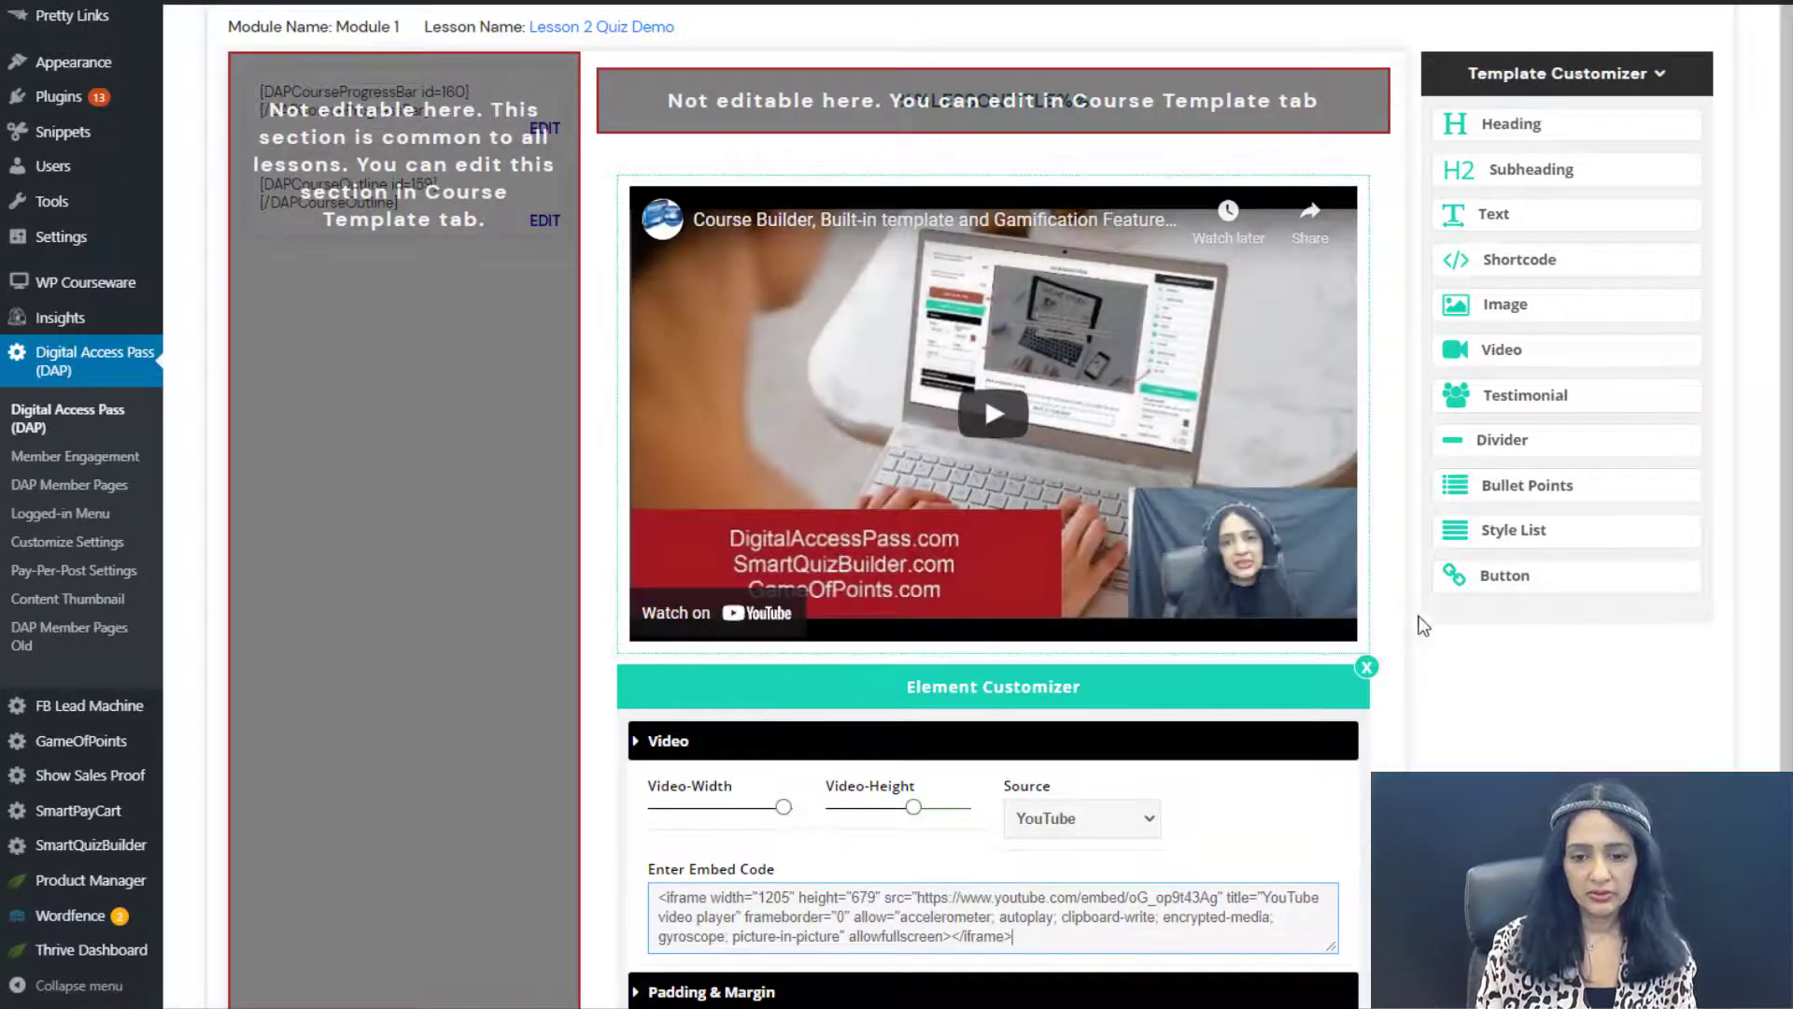
scroll(1028, 254, "down", 5)
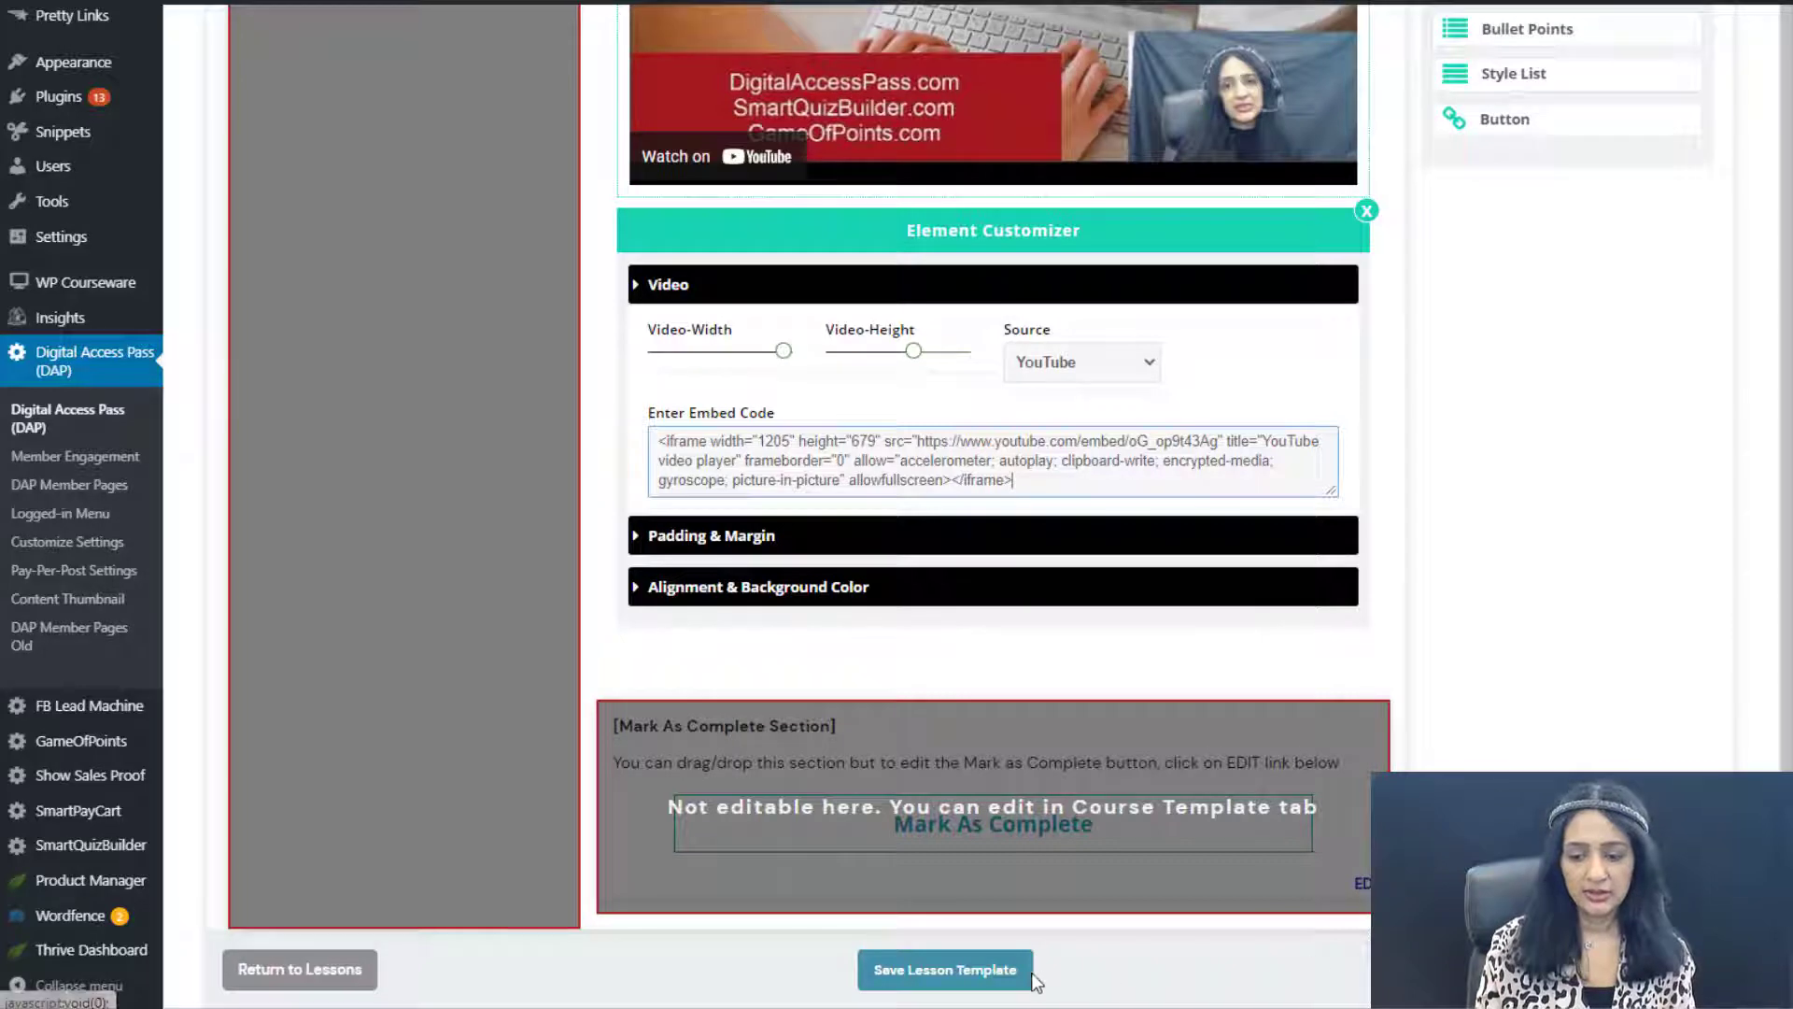
left_click(976, 977)
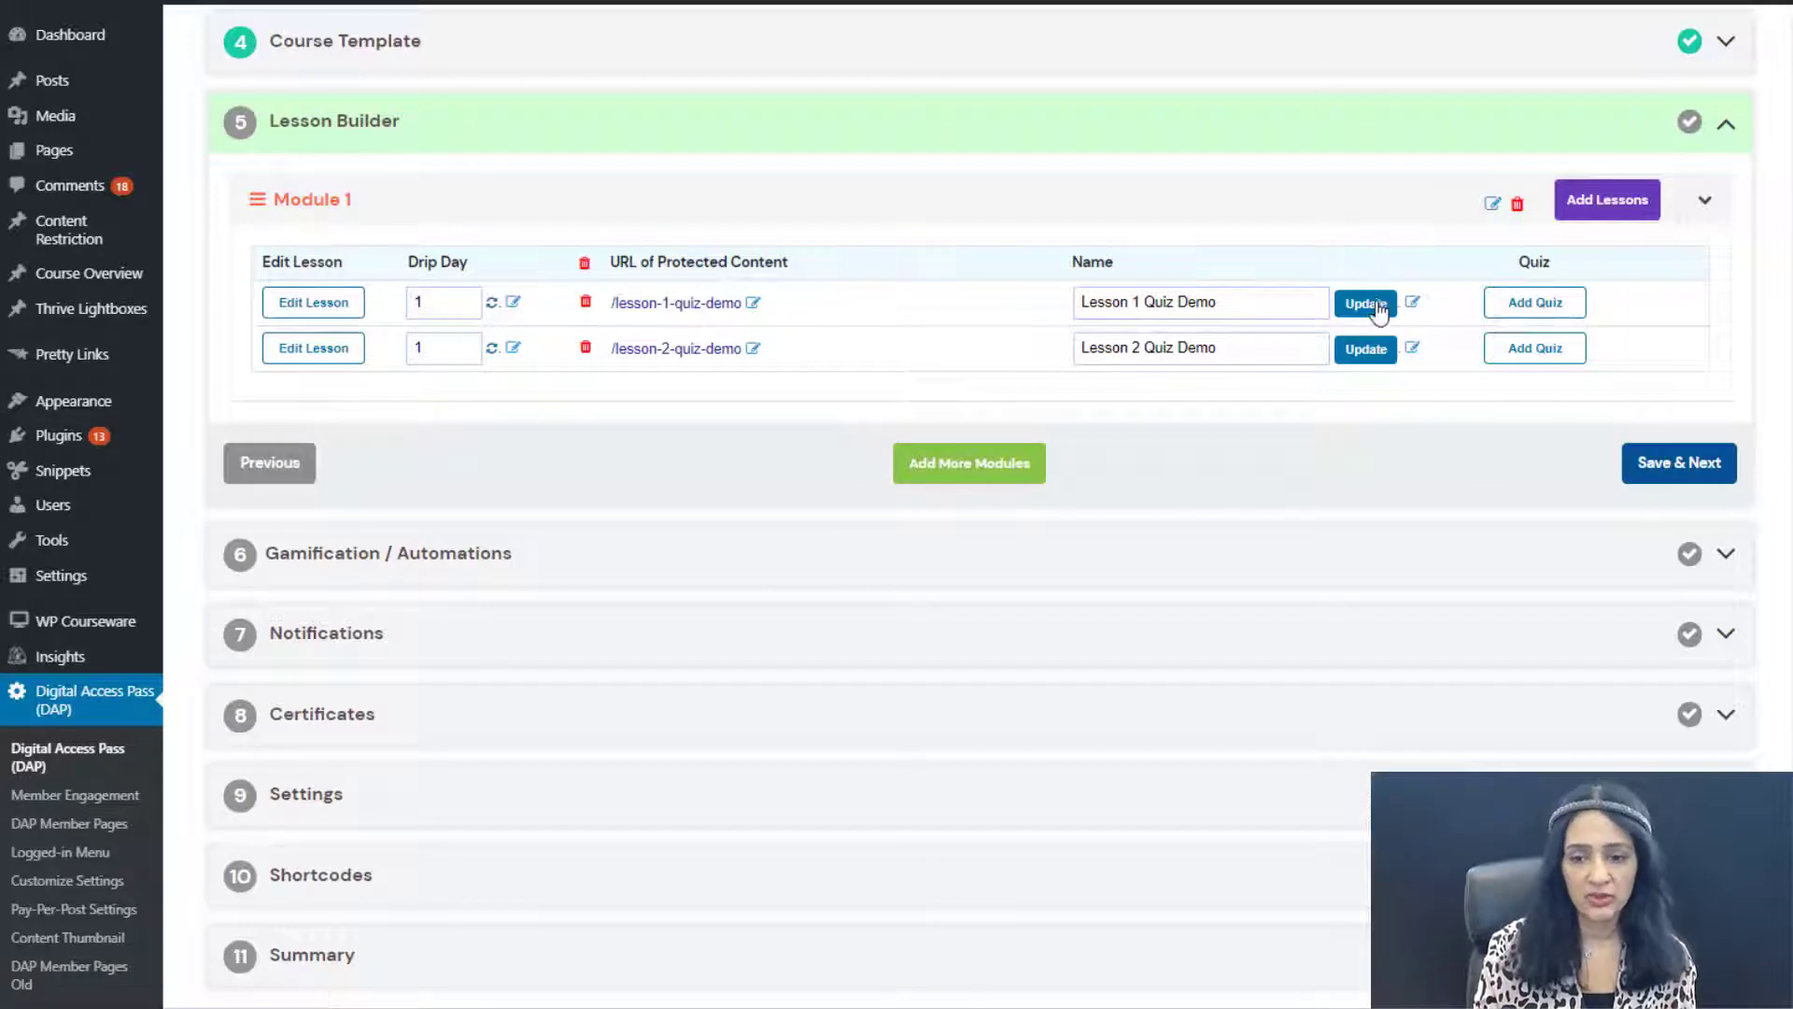
Add a quiz to Lesson 1 Quiz Demo and connect the Online Markerting Test to it.
left_click(1545, 314)
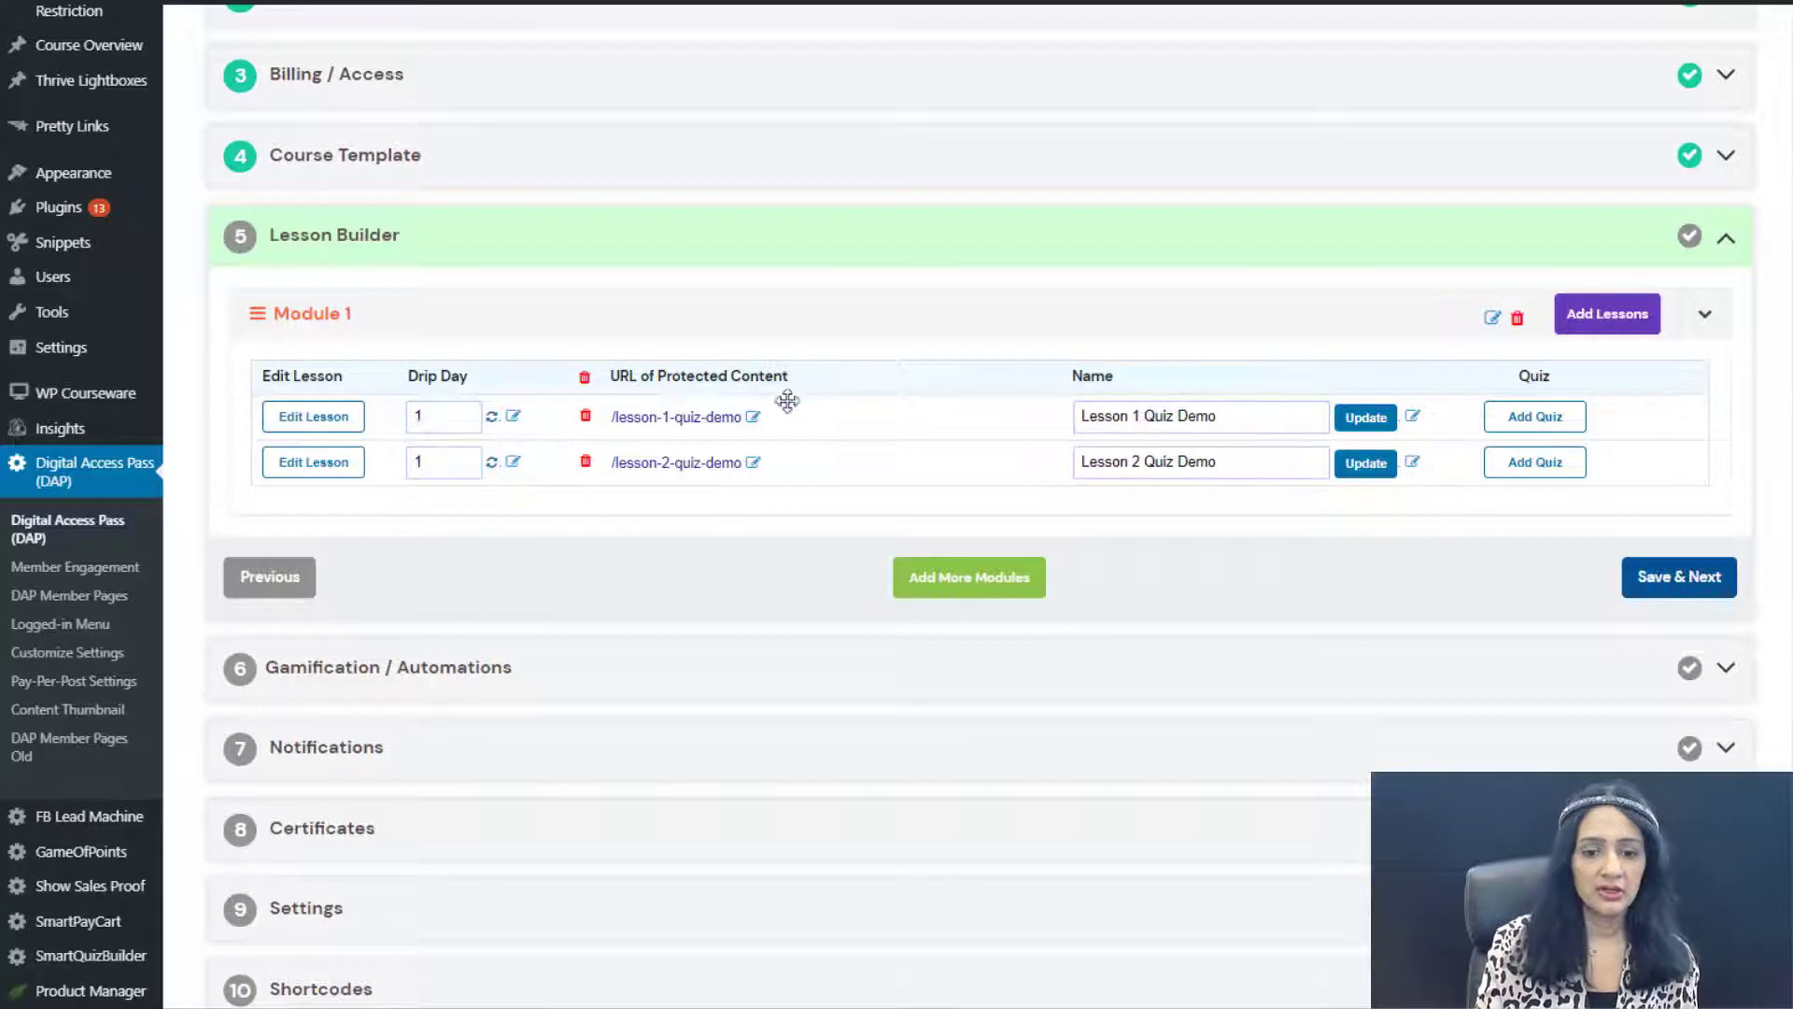
left_click(1535, 417)
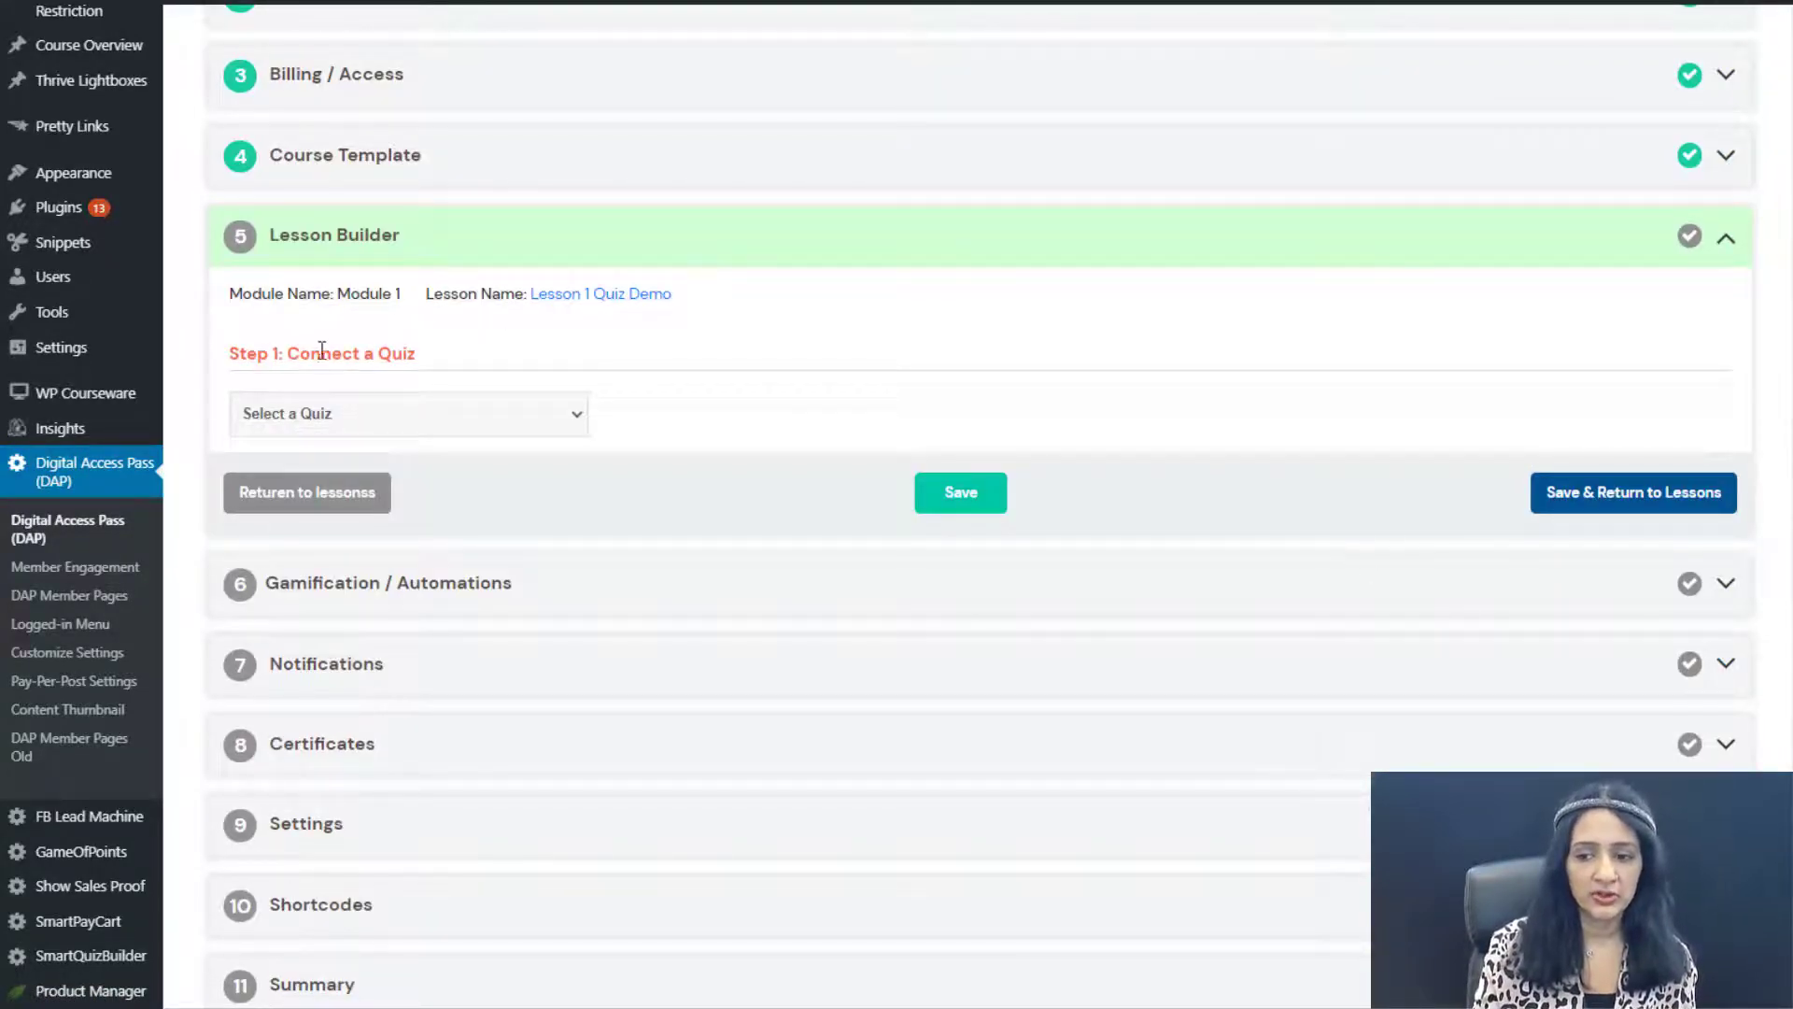
left_click(419, 417)
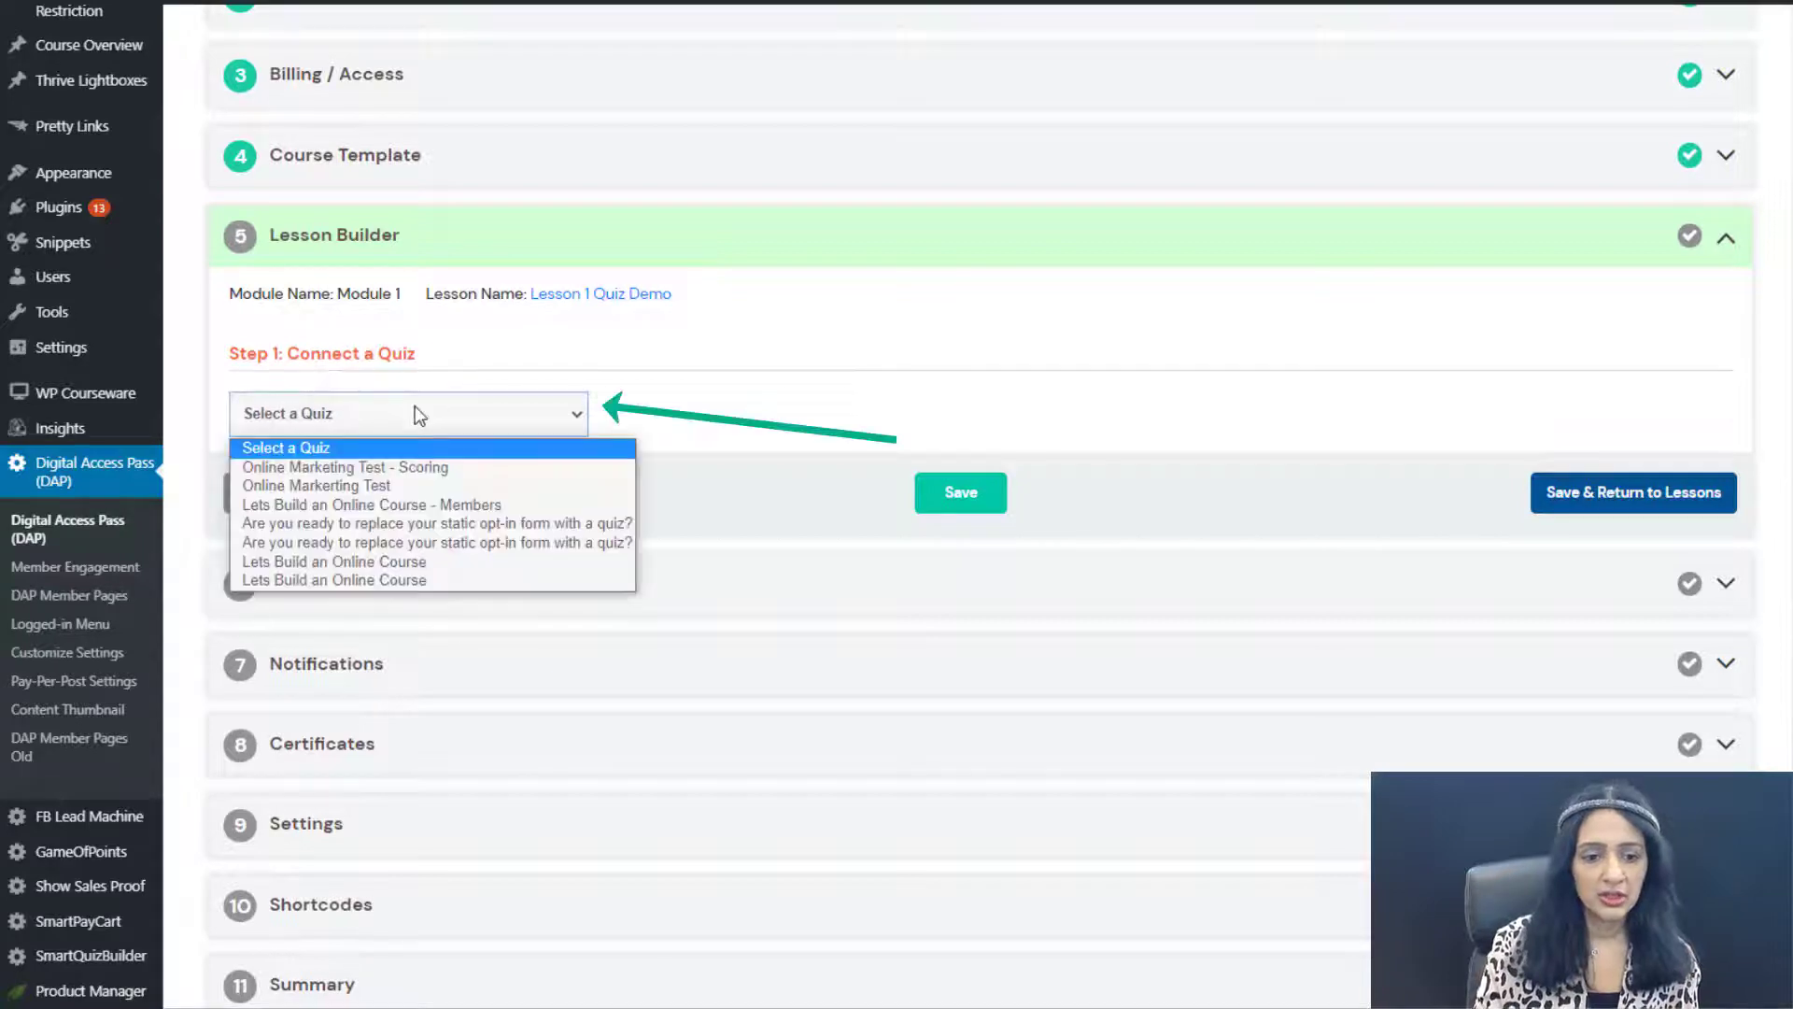
left_click(396, 487)
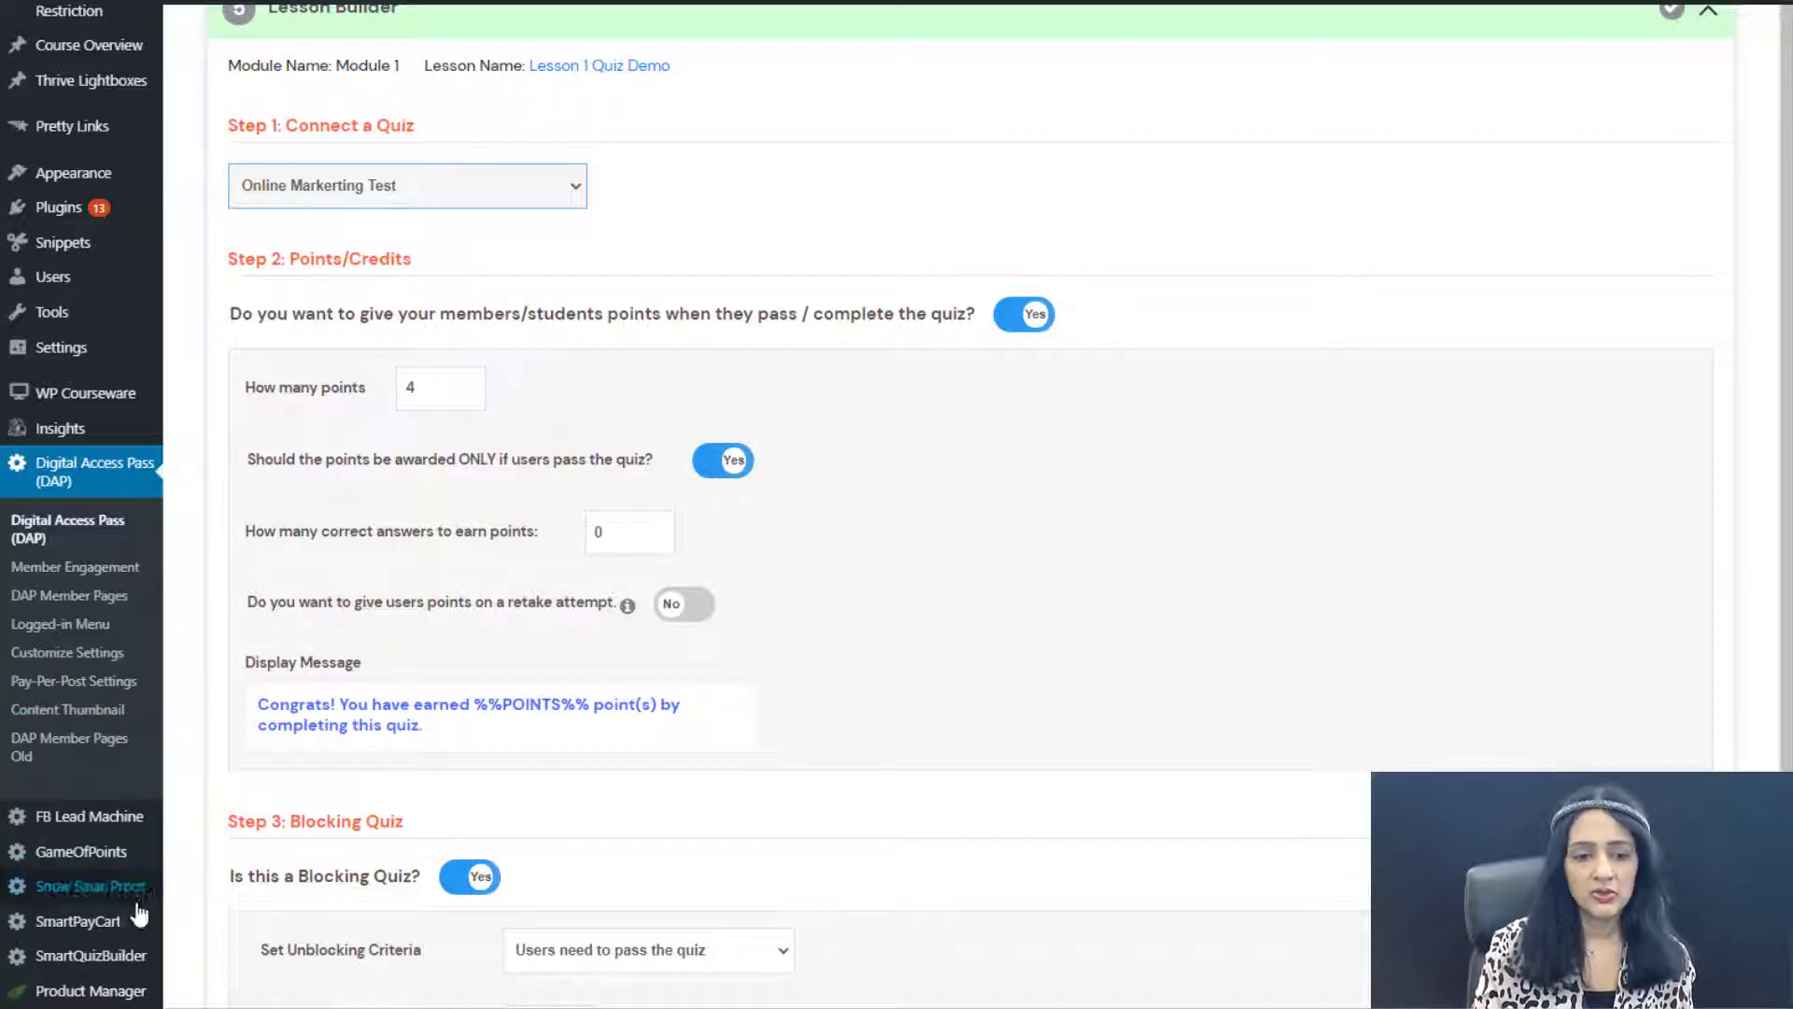
Require 2 correct answers for members to earn the quiz points.
mouse_move(98, 861)
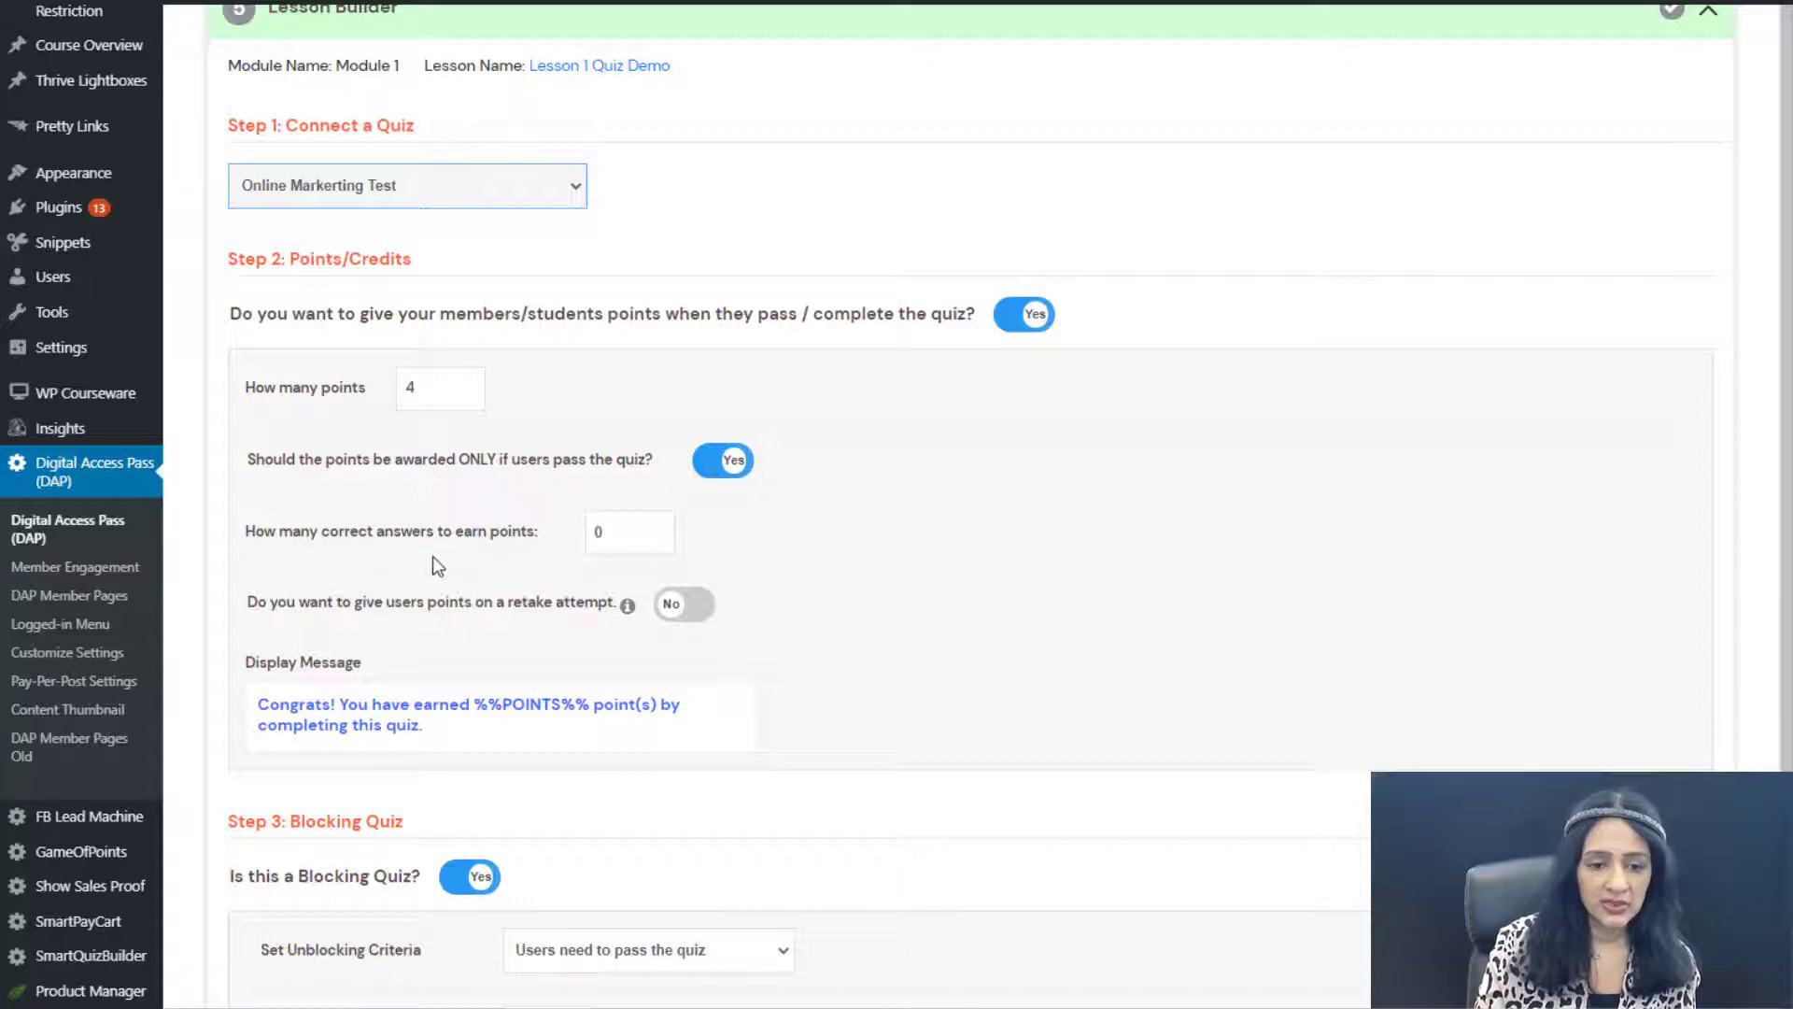
left_click(613, 541)
type("2")
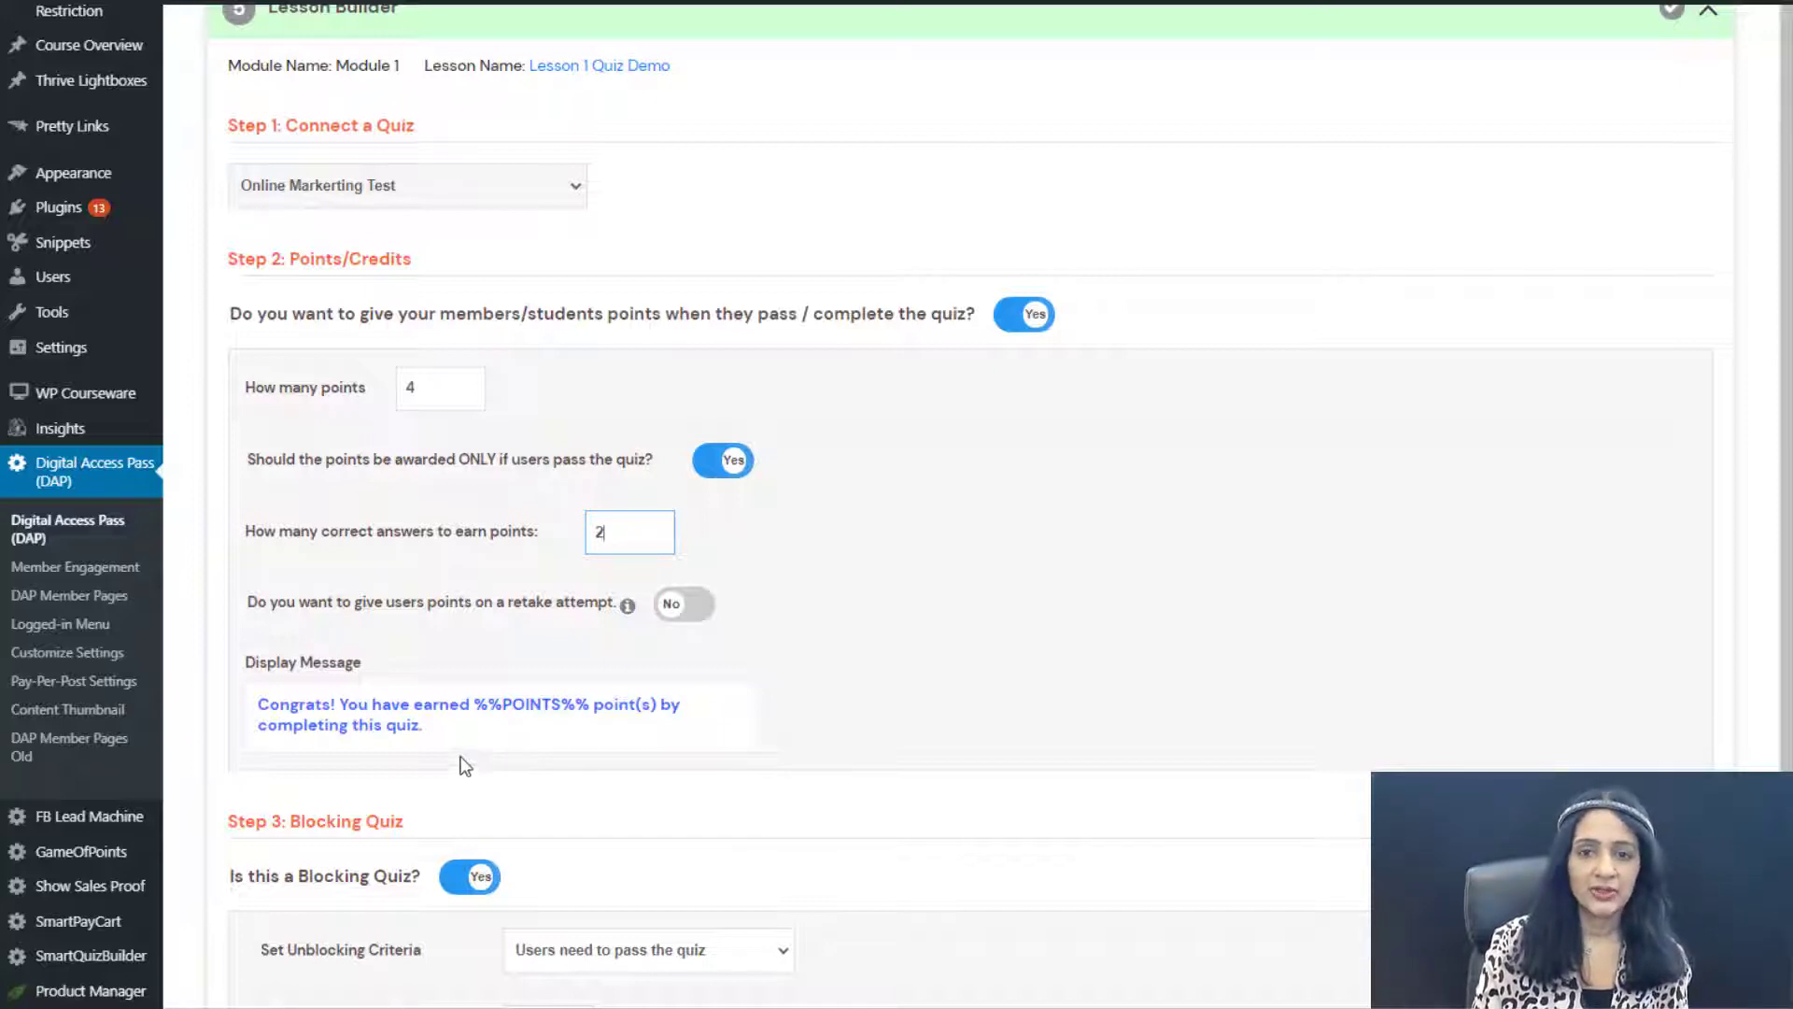
Set the blocking quiz's unblocking criteria to Users need to pass the quiz and the maximum retake attempts to 2.
scroll(350, 372, "down", 5)
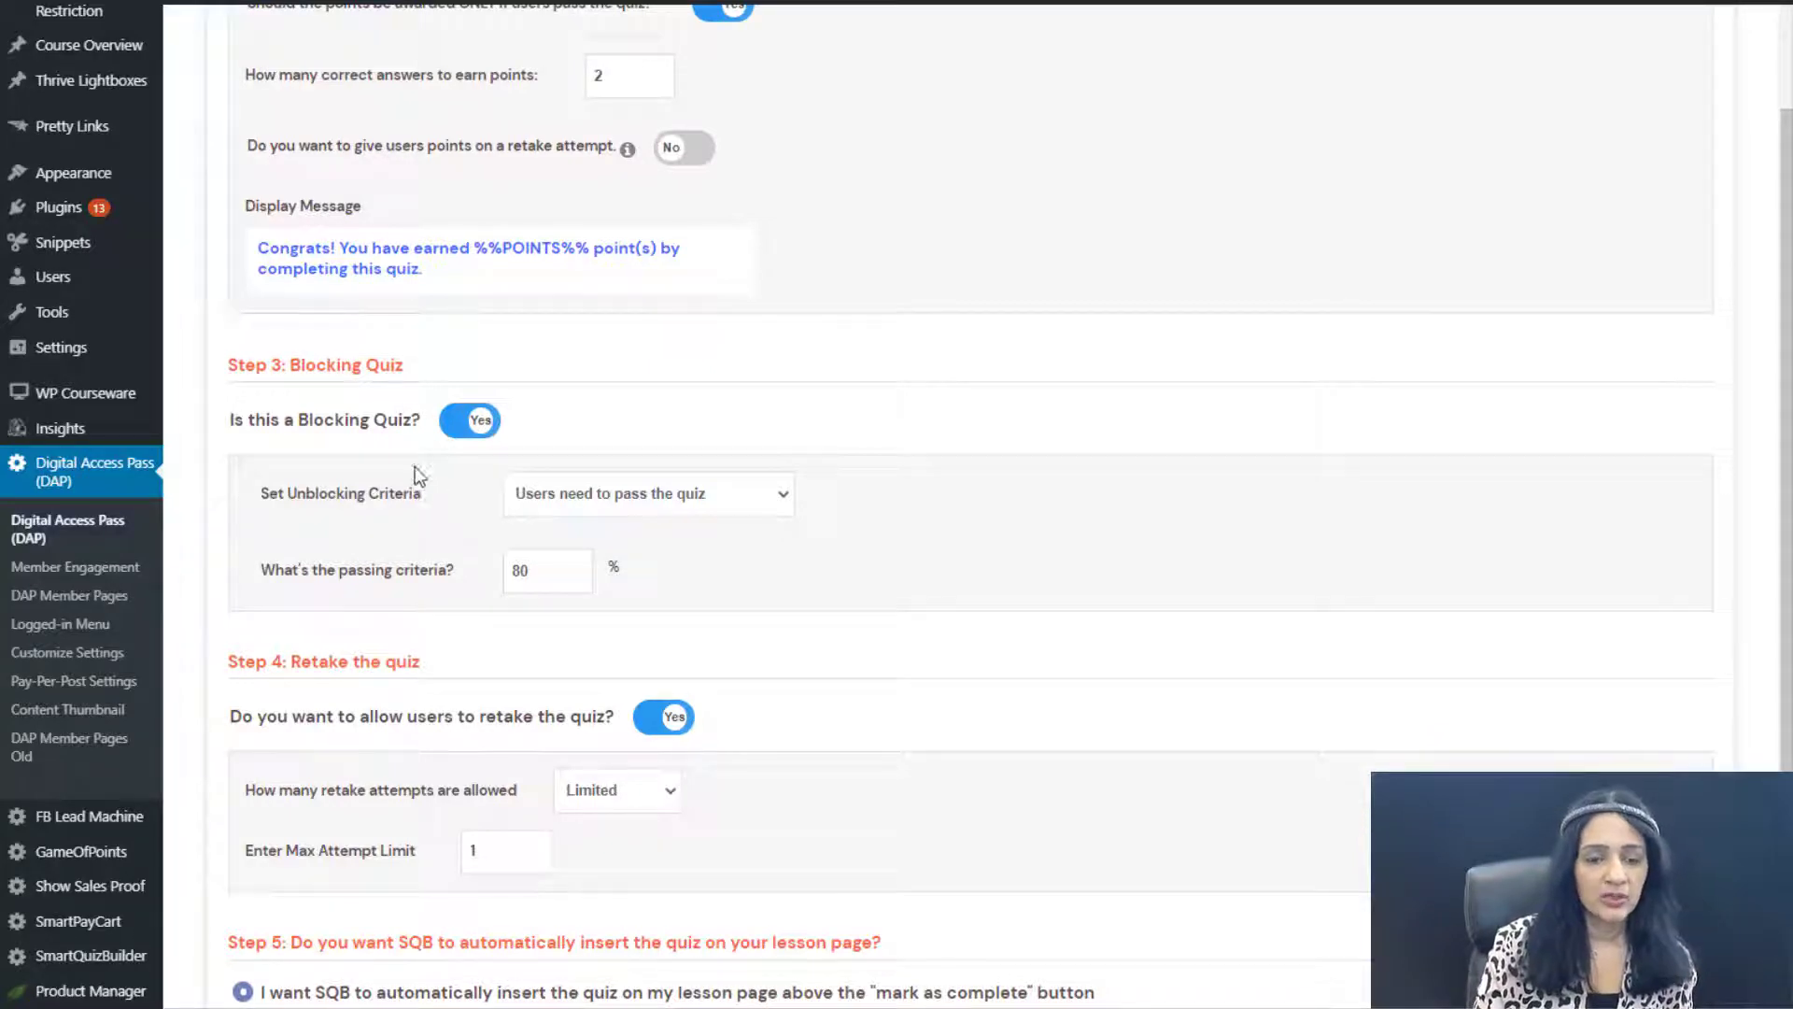
left_click(546, 499)
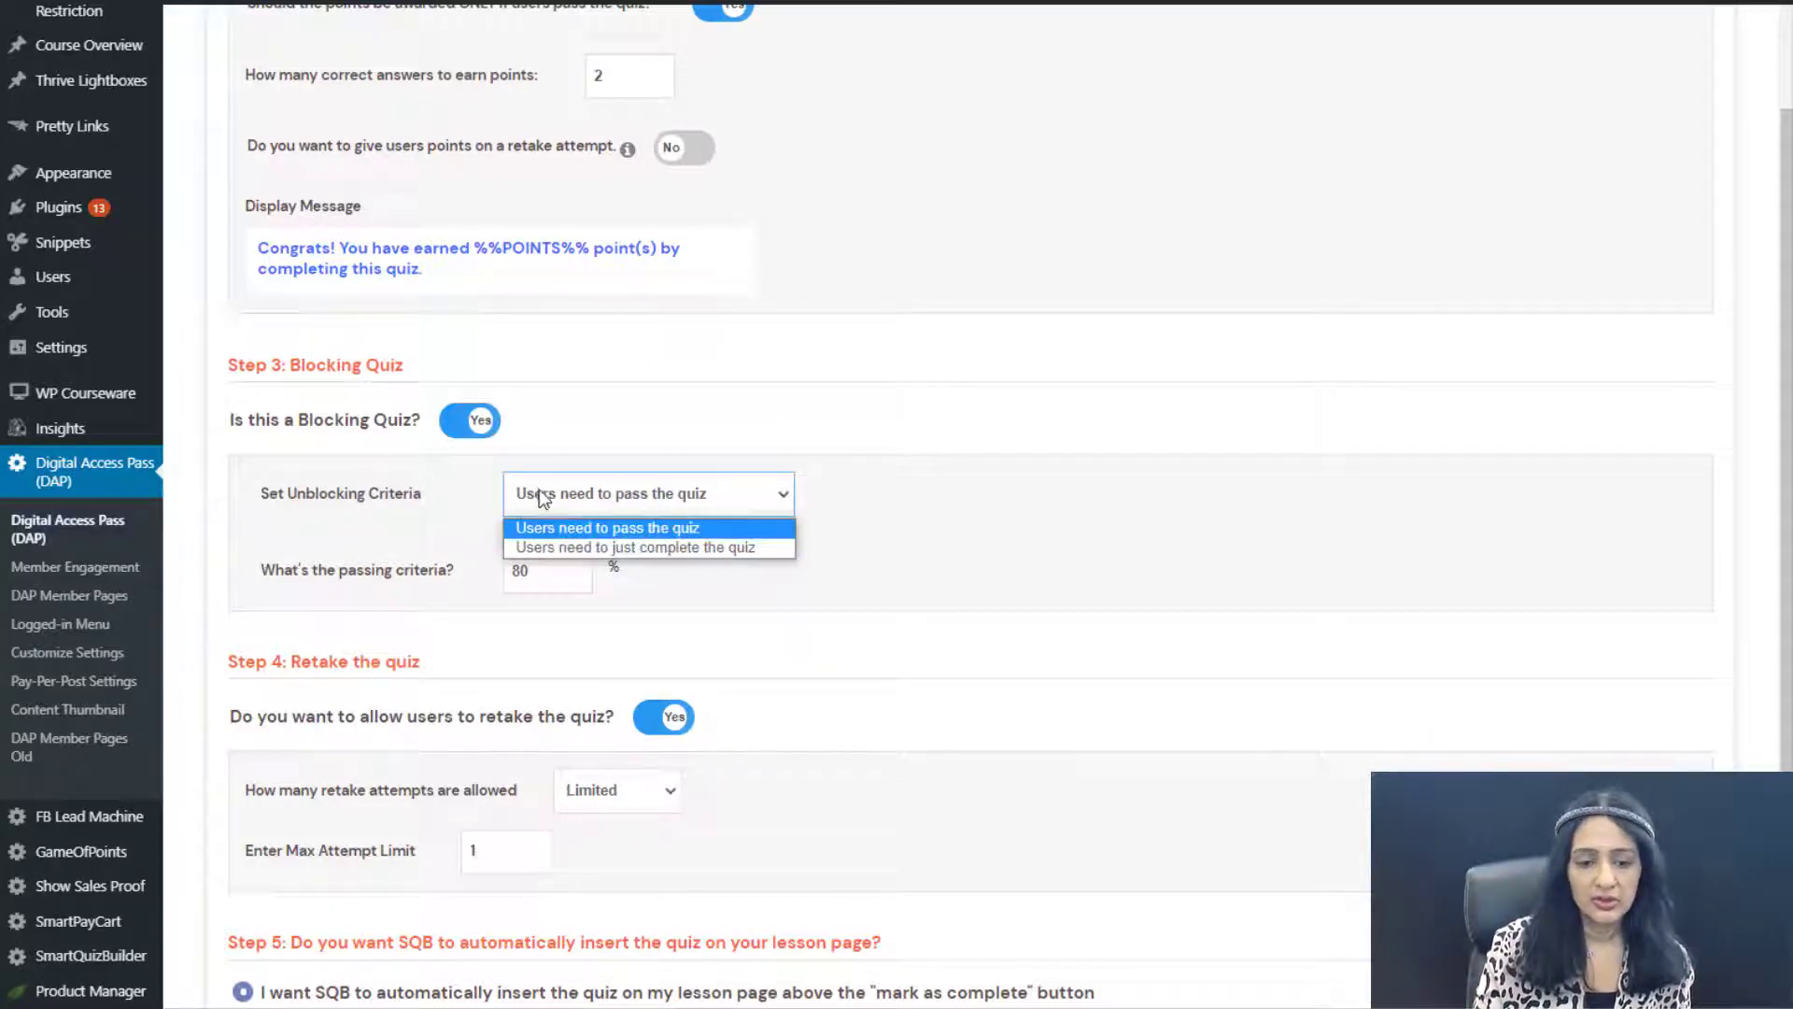
left_click(620, 529)
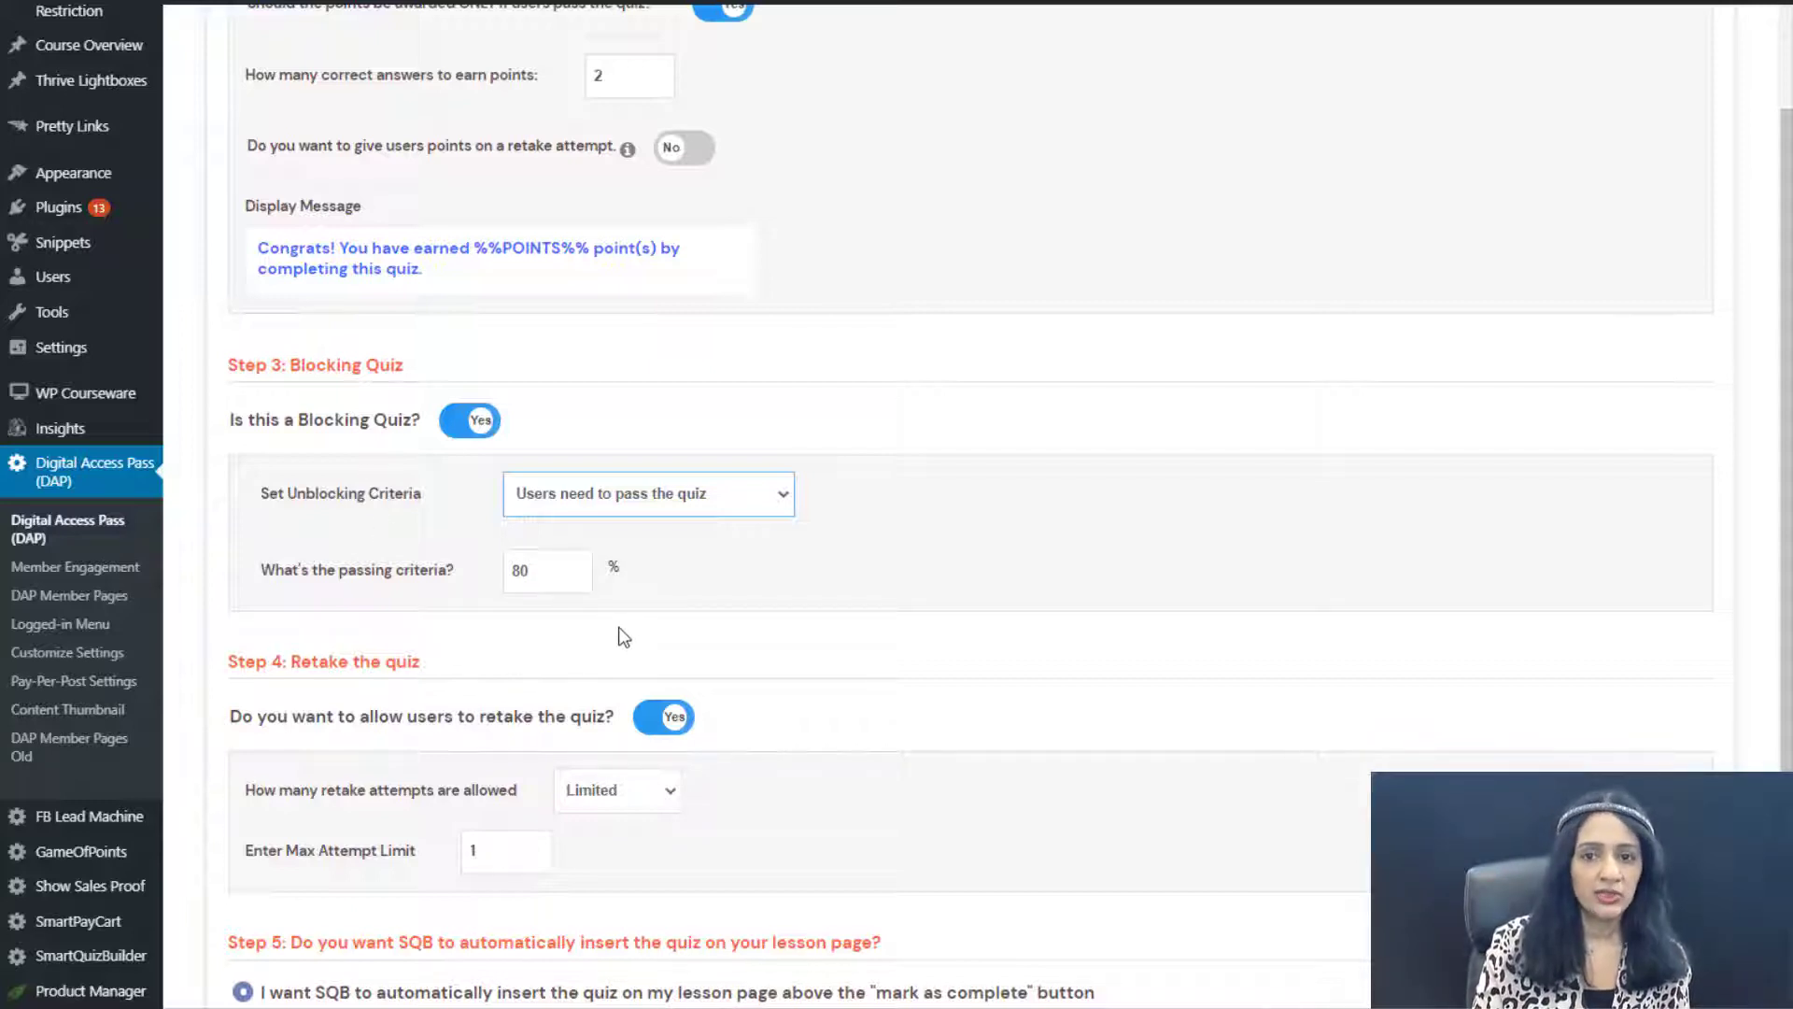
scroll(673, 635, "down", 1)
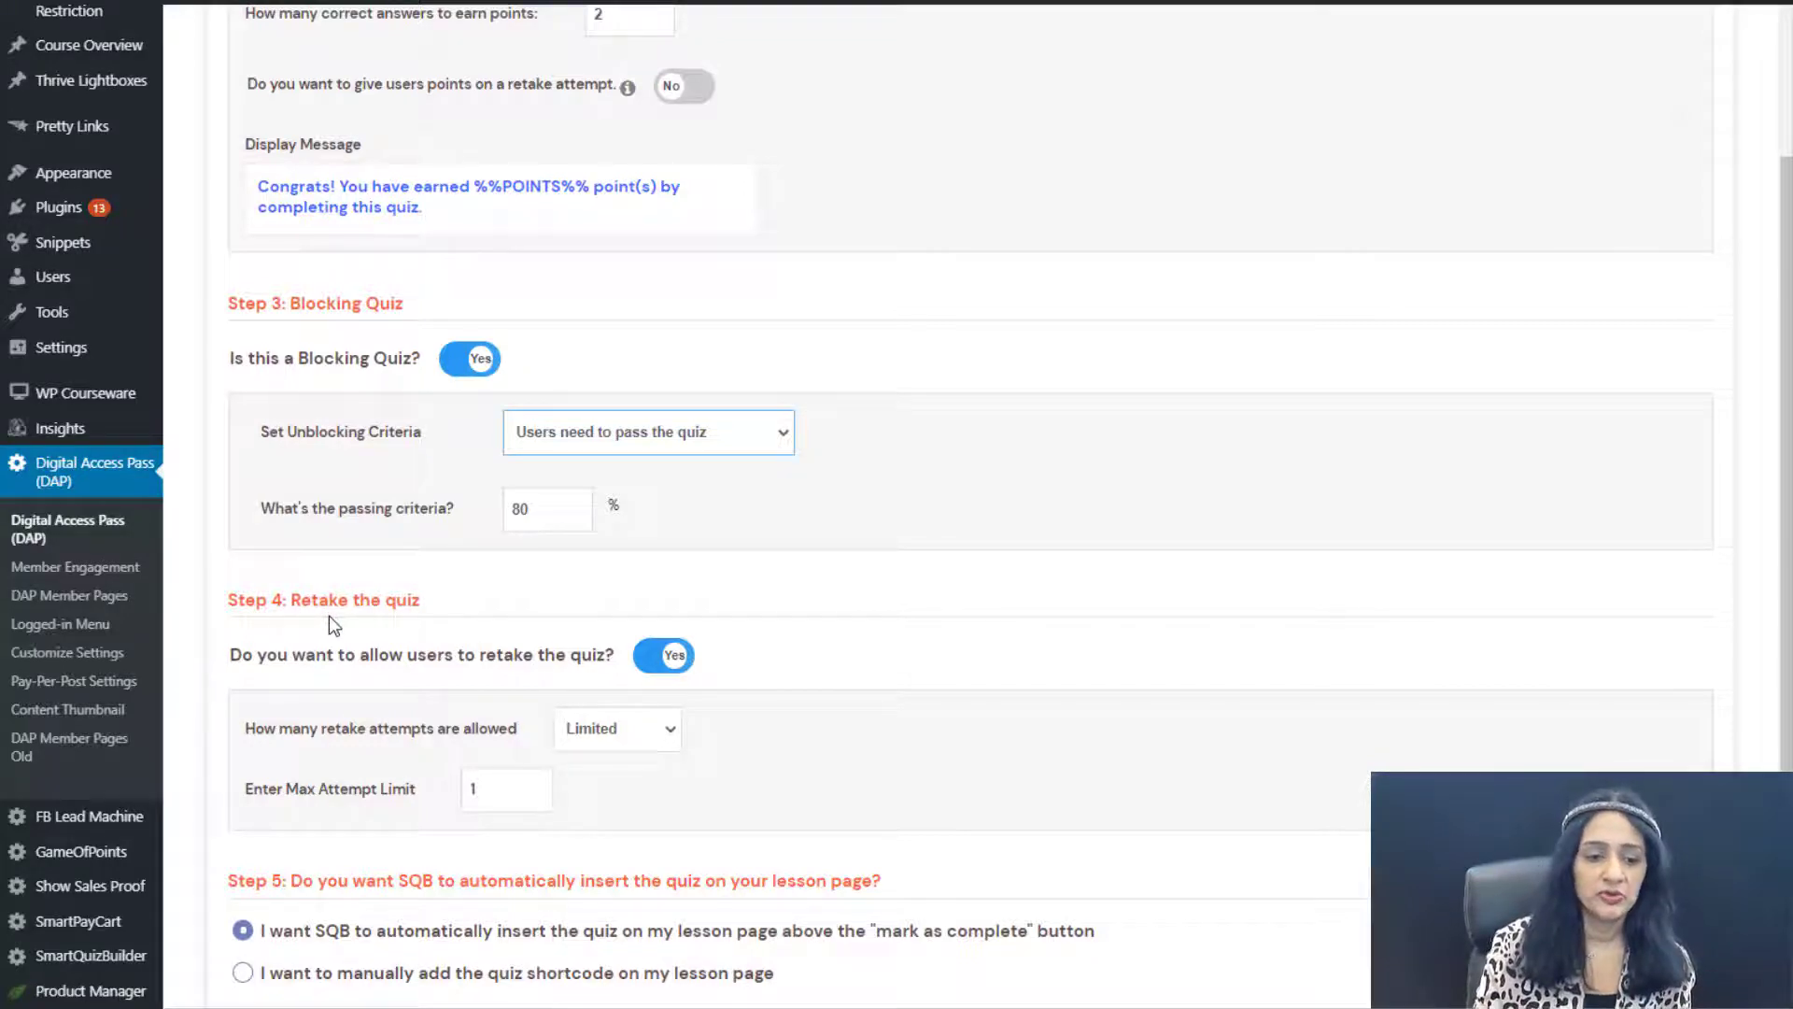
scroll(1026, 613, "down", 2)
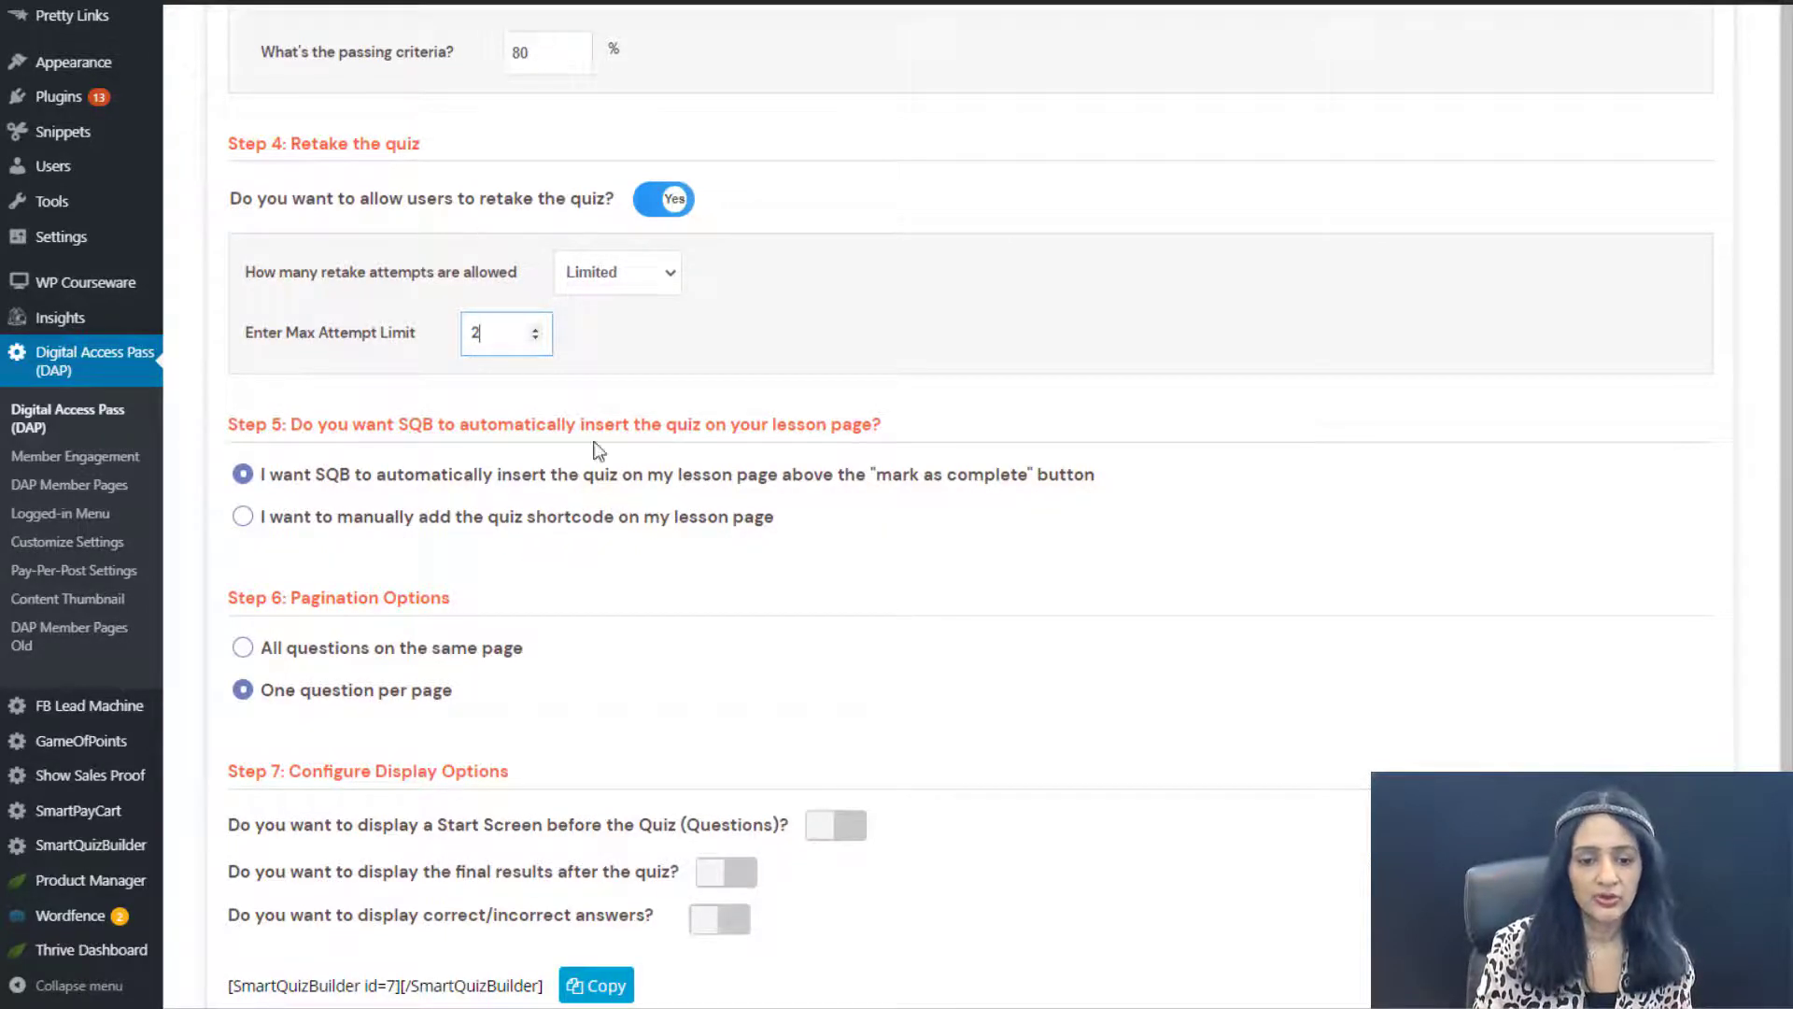
Set the quiz pagination to show all questions on the same page.
scroll(635, 560, "down", 3)
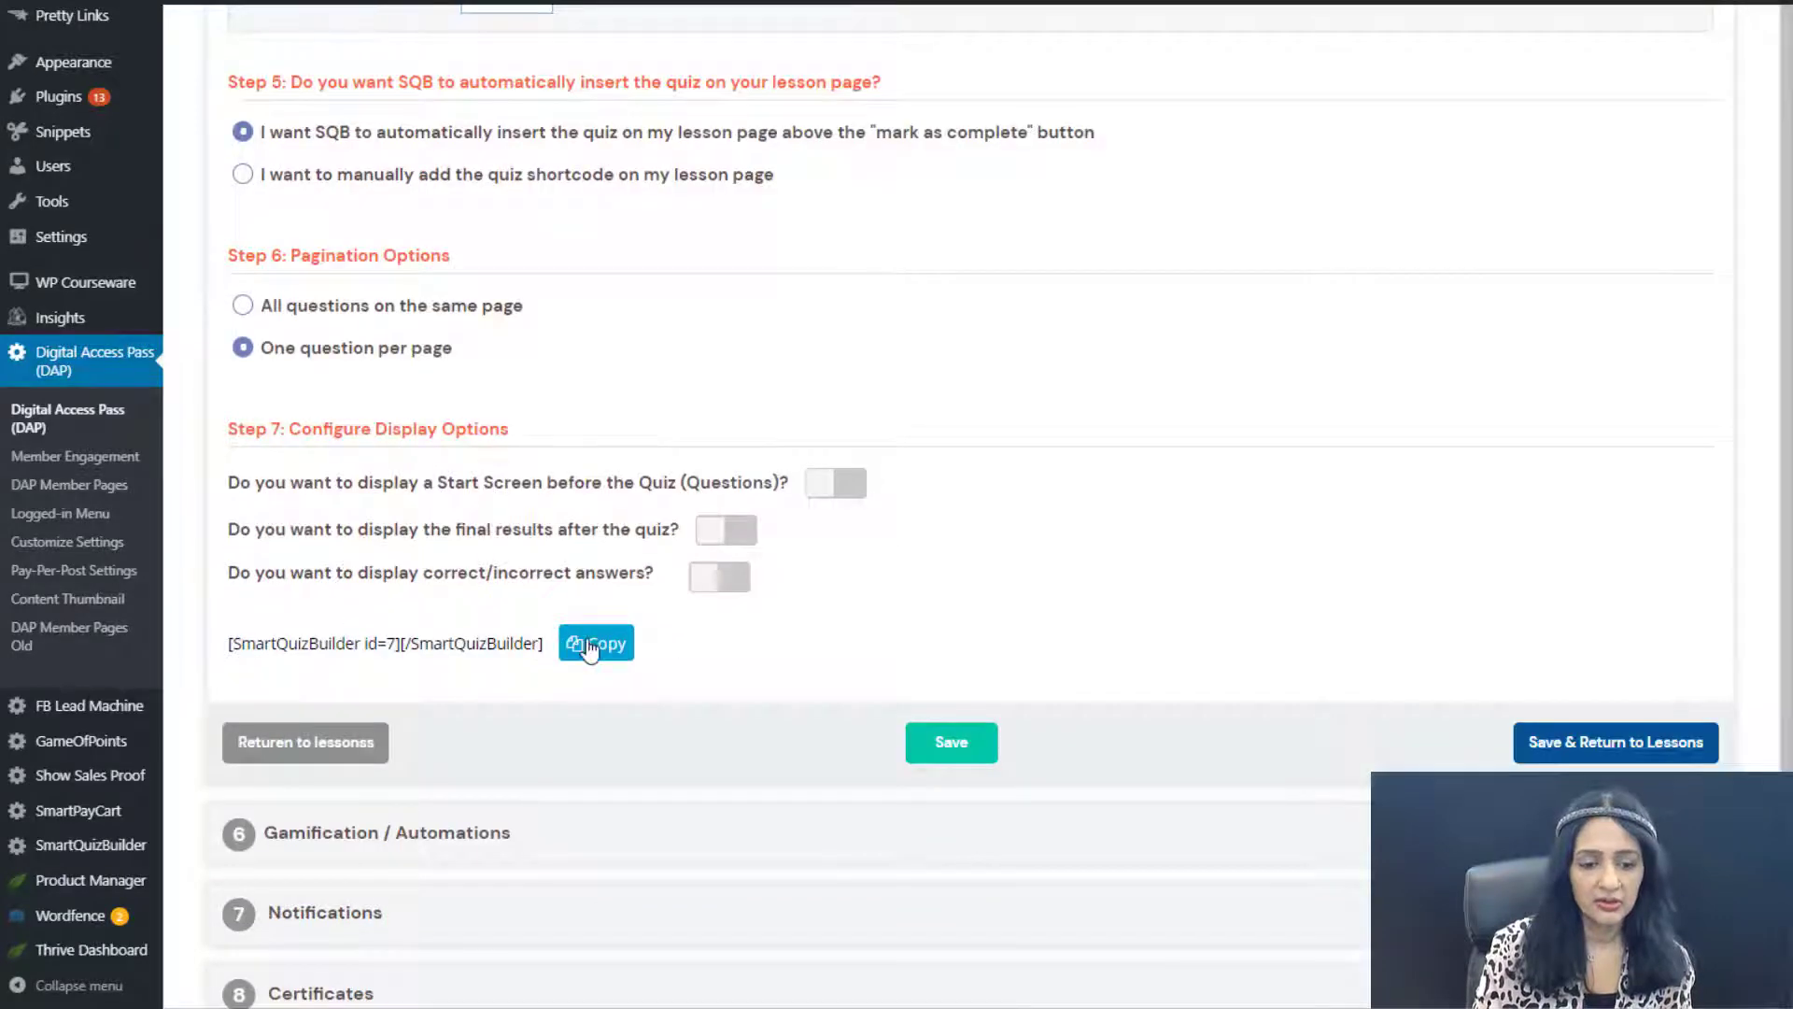
scroll(918, 514, "up", 4)
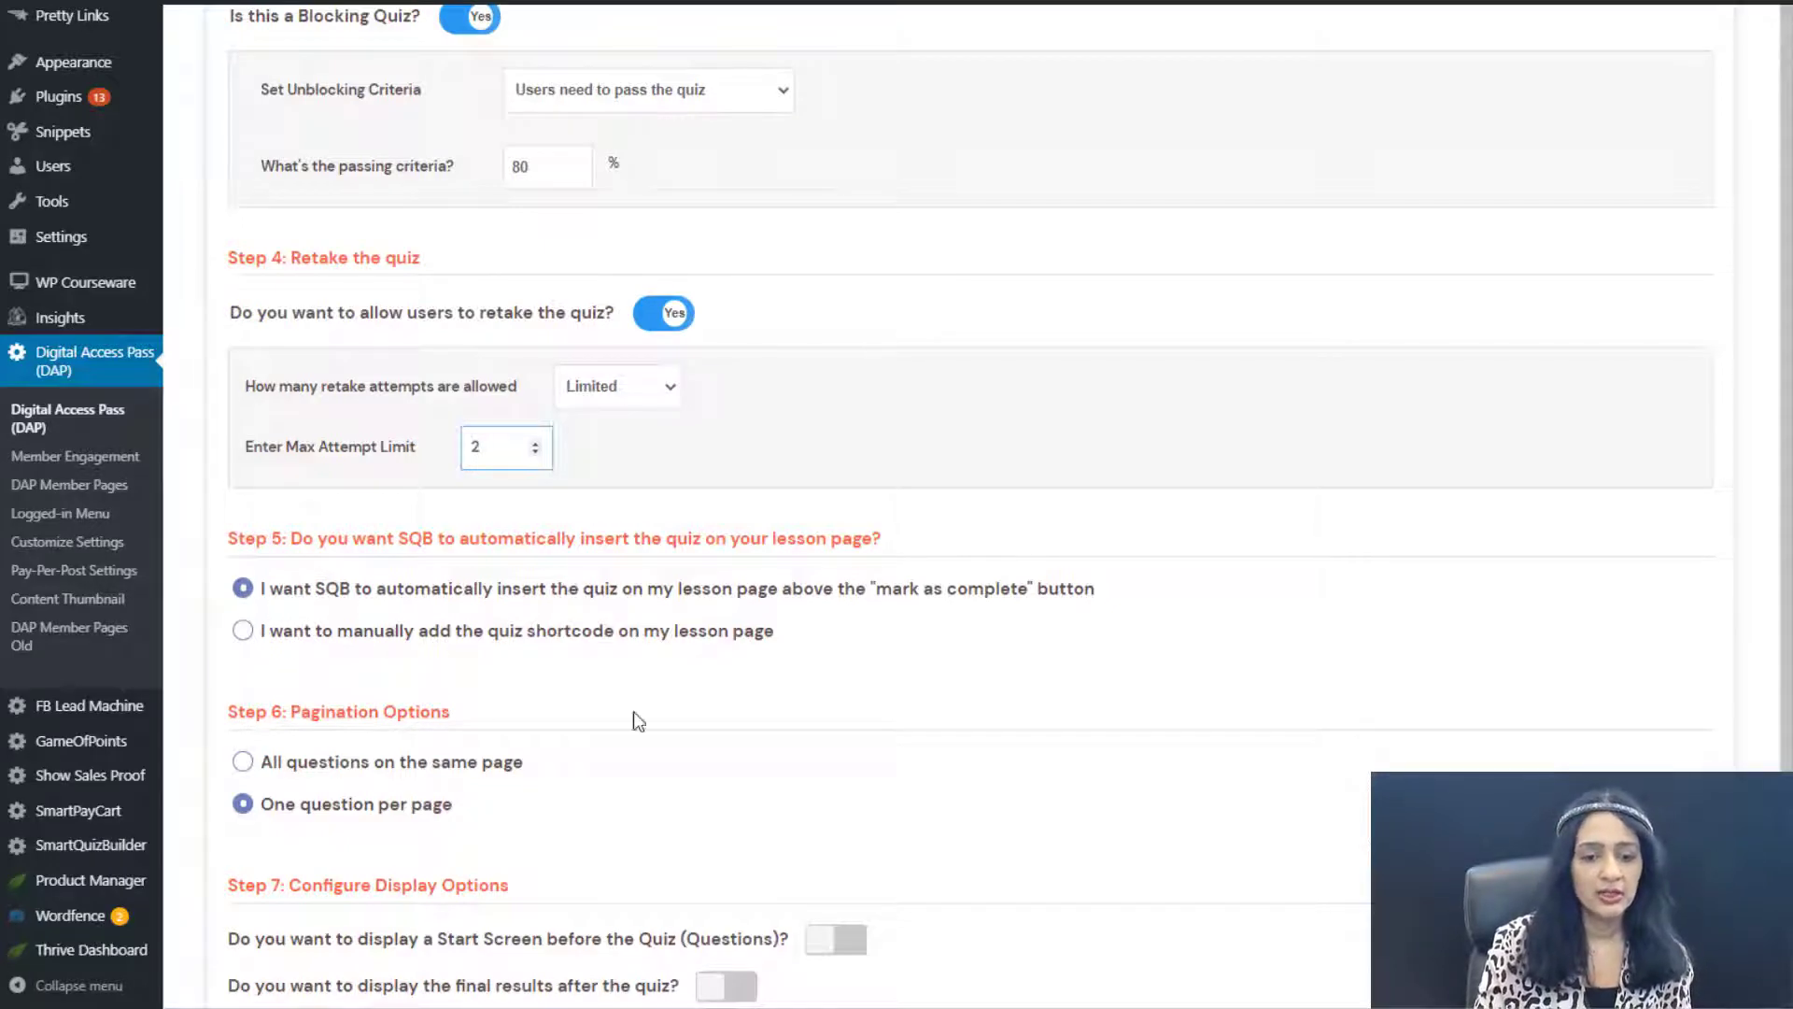
scroll(635, 719, "down", 2)
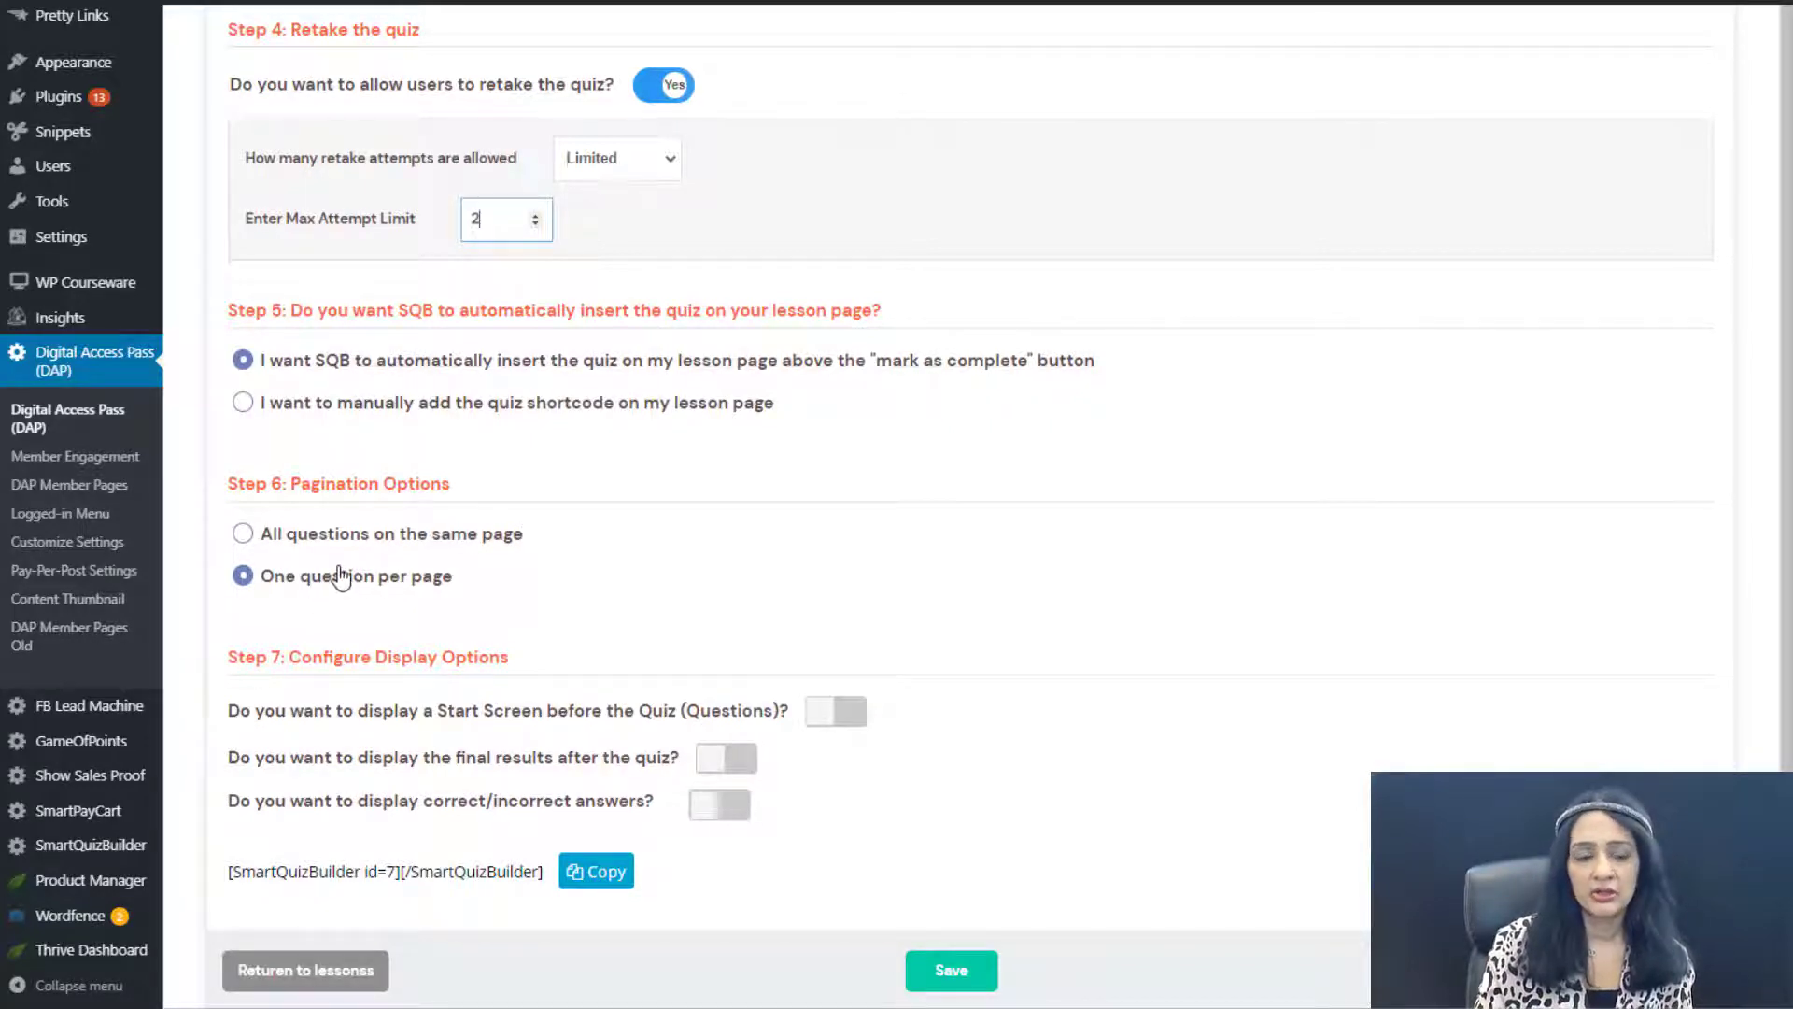
left_click(280, 551)
left_click(282, 555)
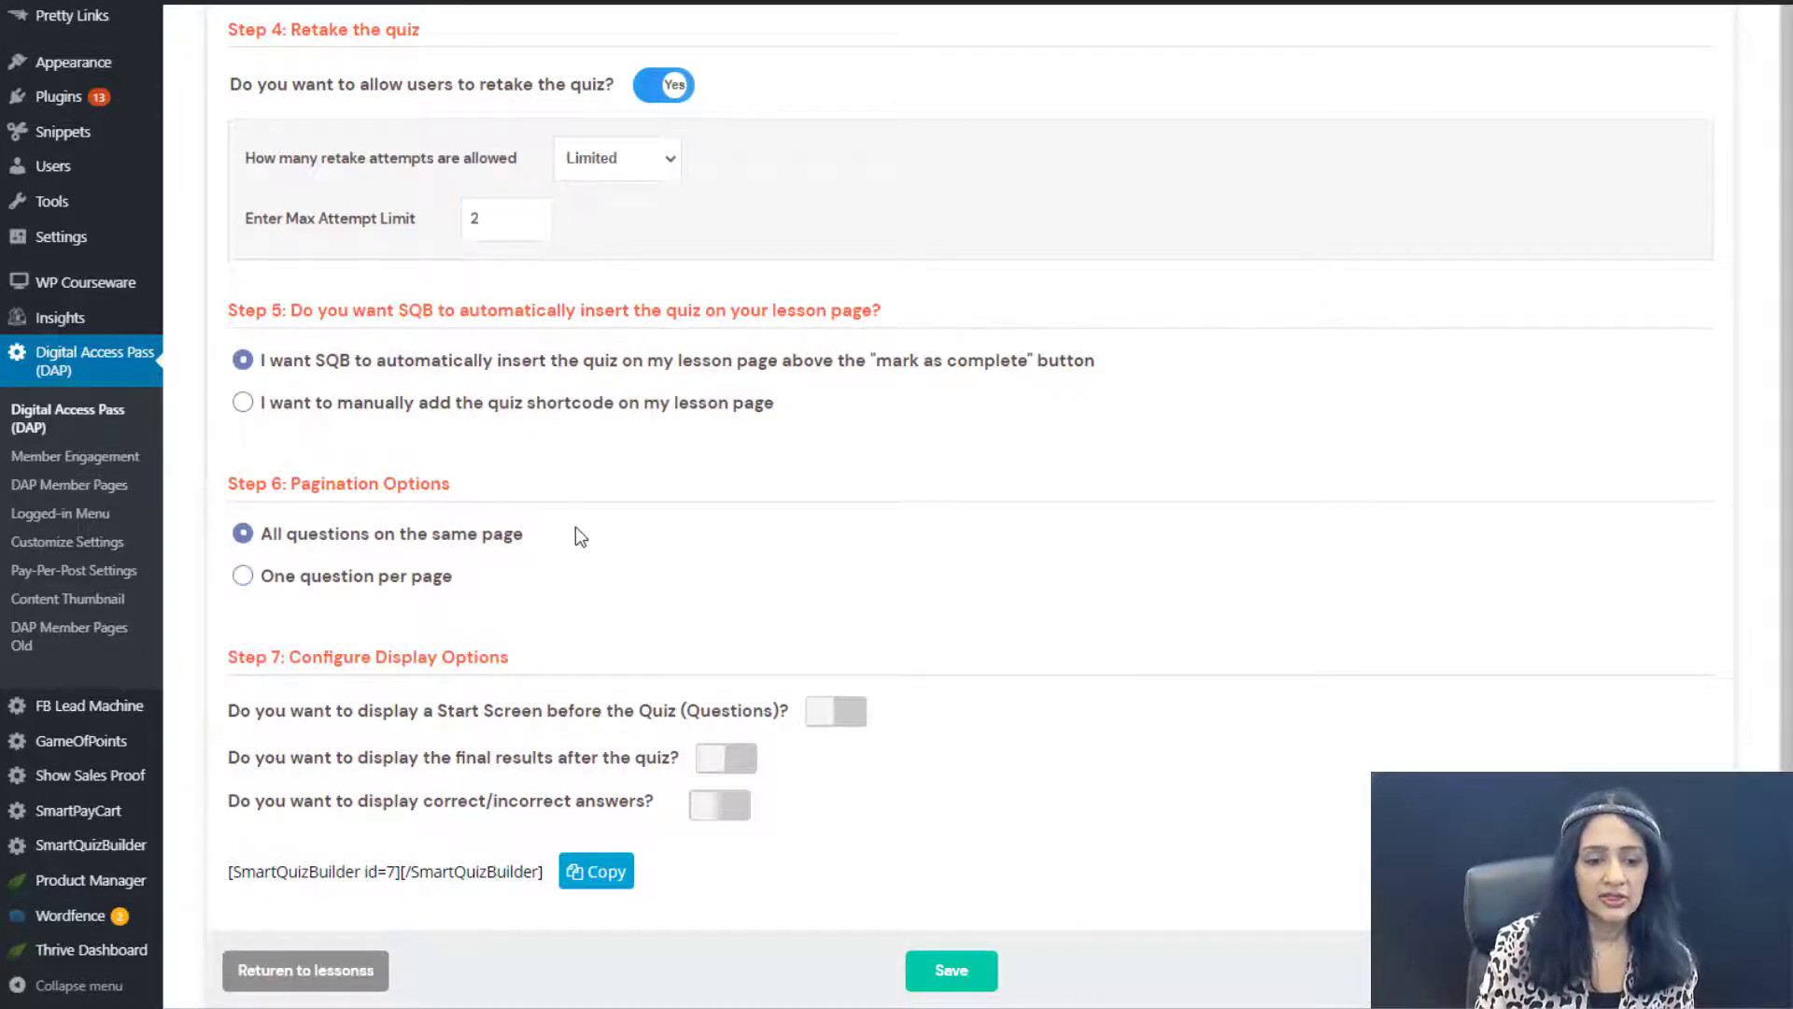
Enable displaying the final results after the quiz and the correct/incorrect answers.
scroll(953, 654, "down", 1)
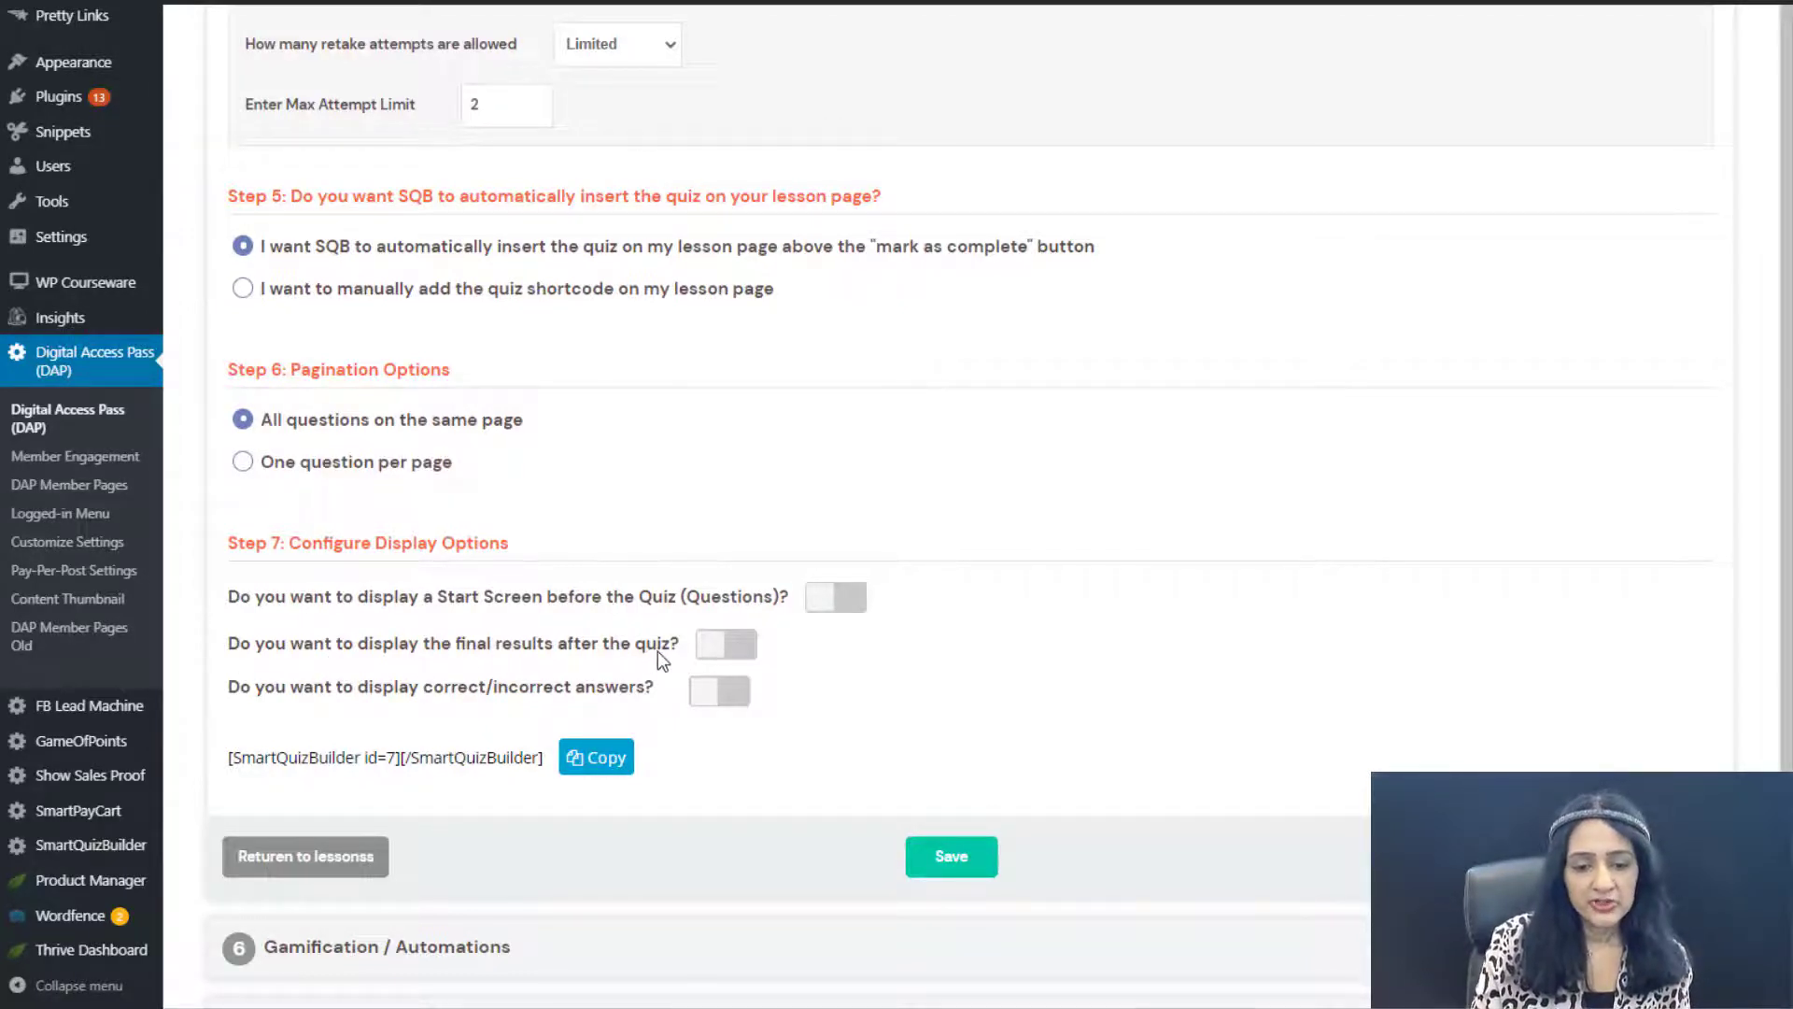
left_click(705, 654)
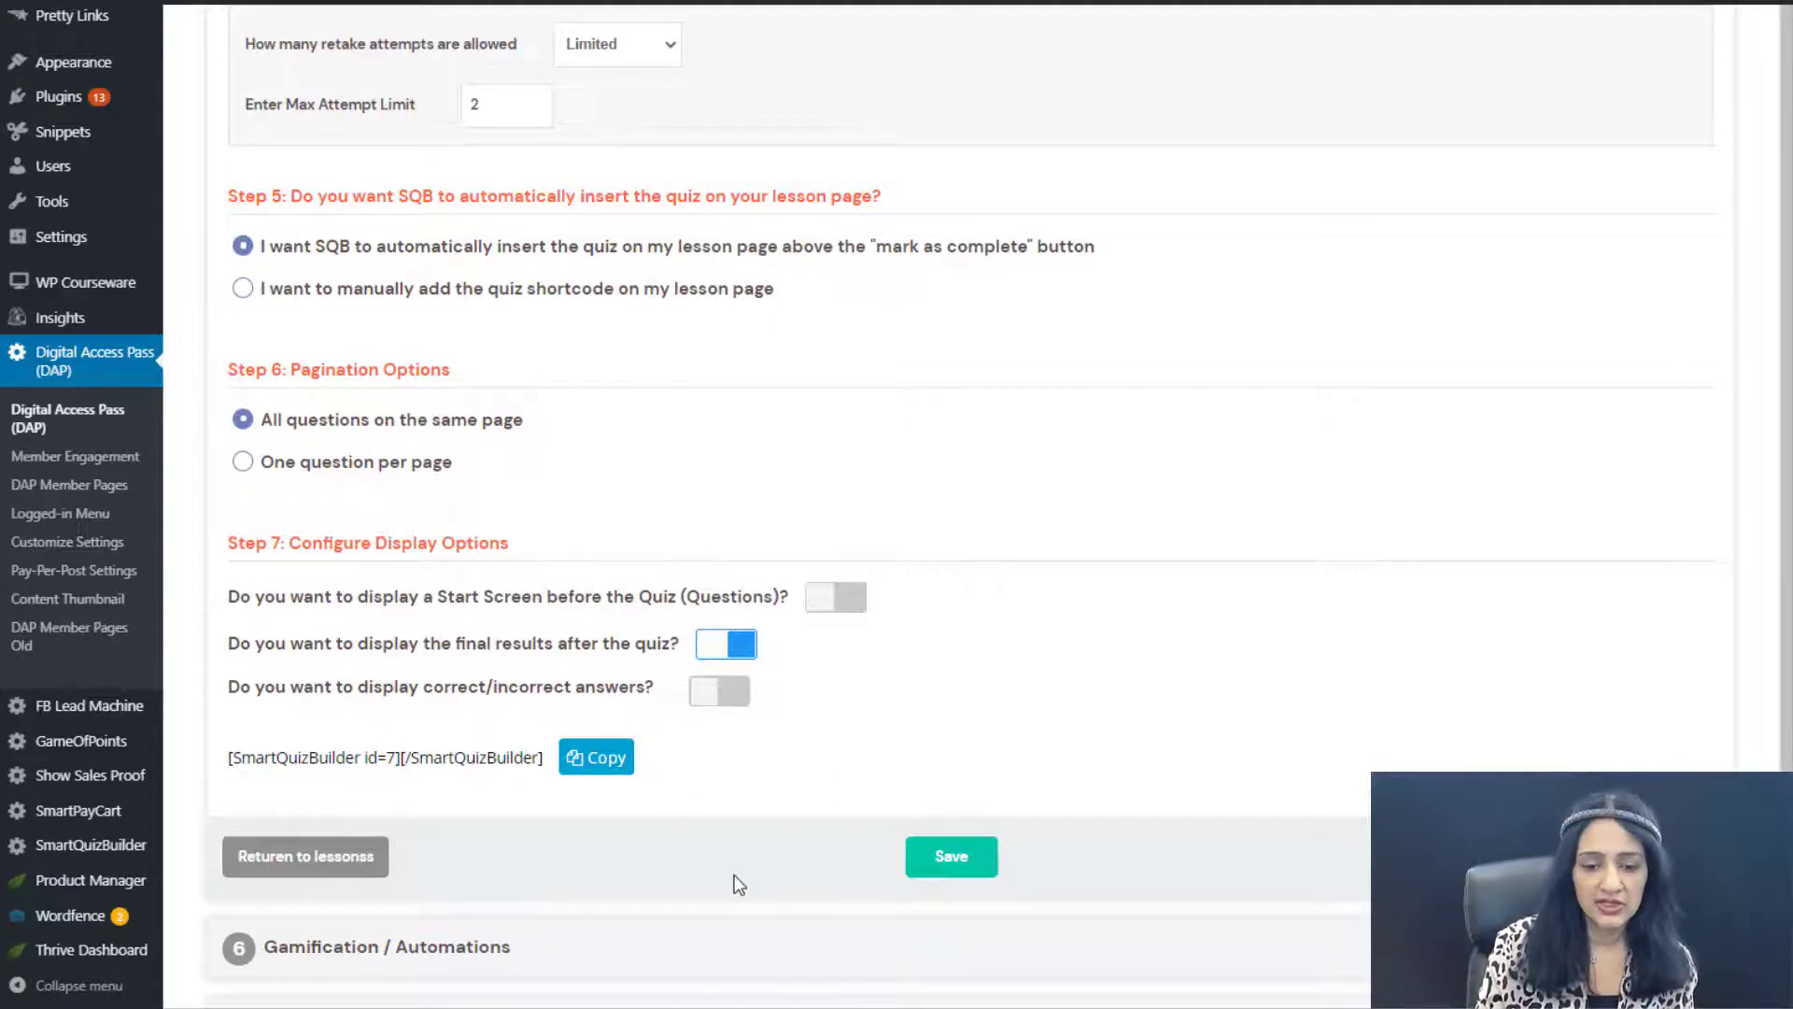
left_click(699, 692)
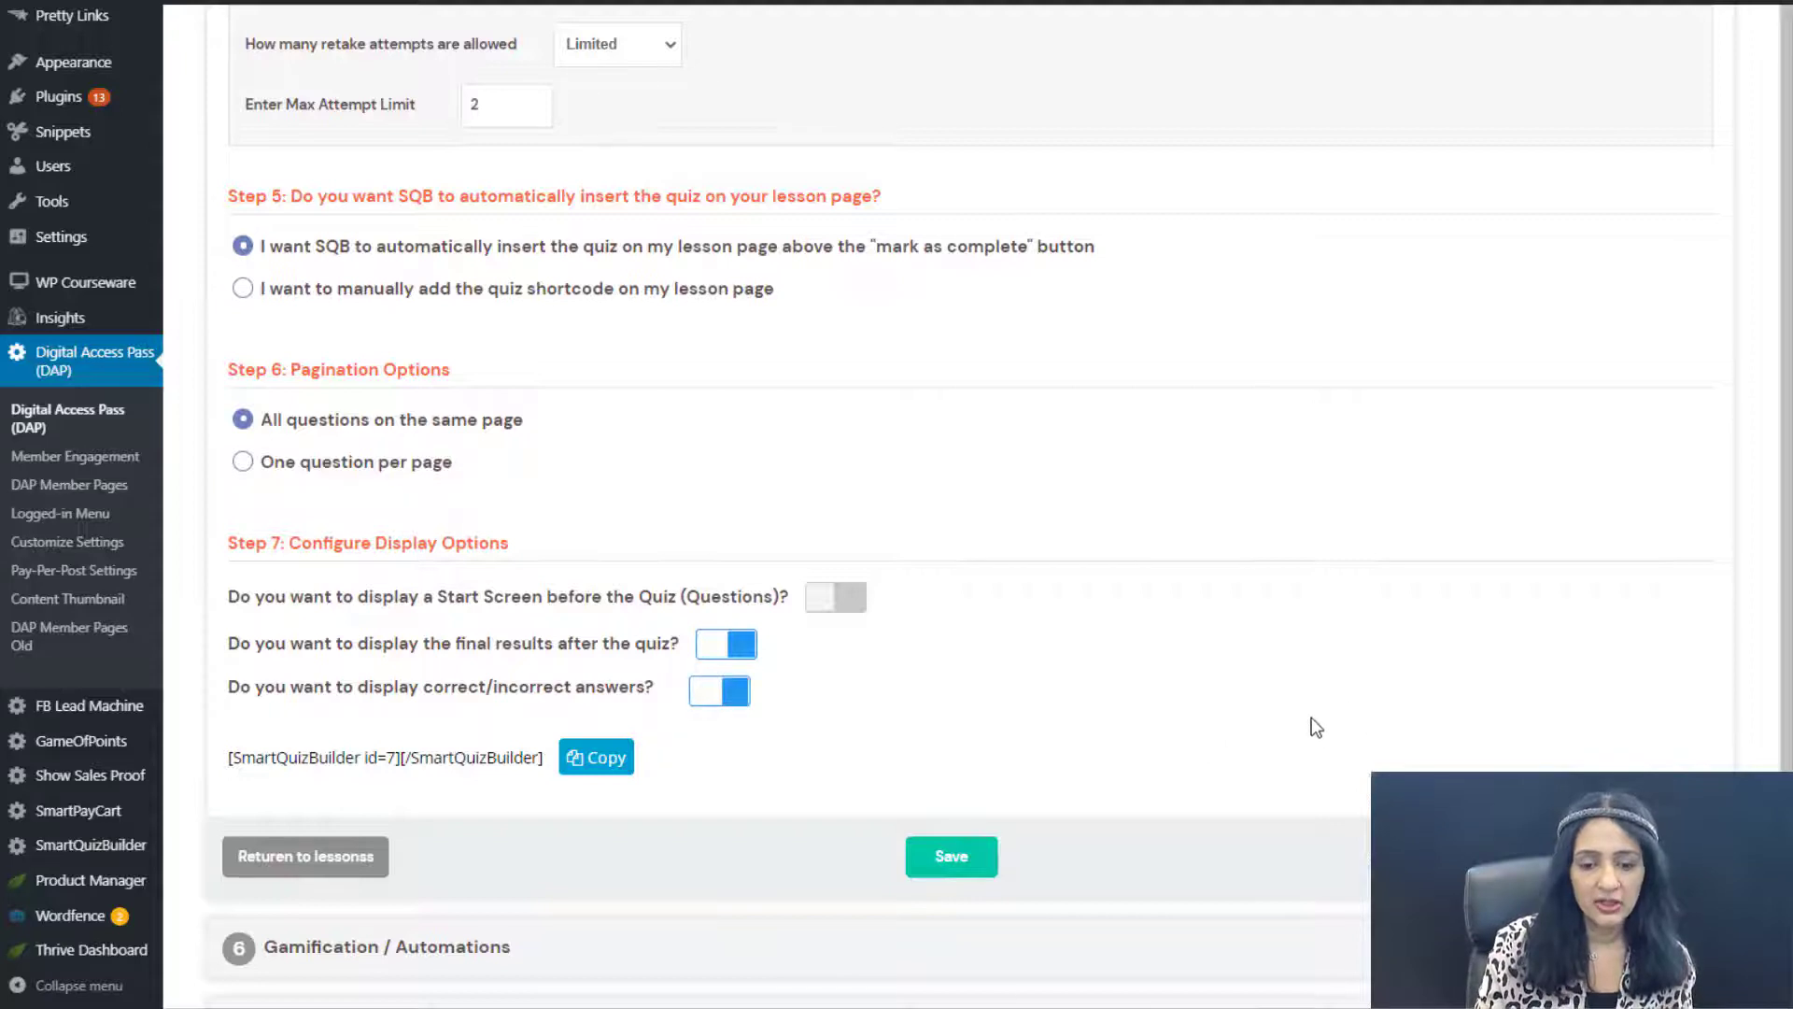
Save the quiz settings for Lesson 1 Quiz Demo and return to the lesson list.
left_click(952, 856)
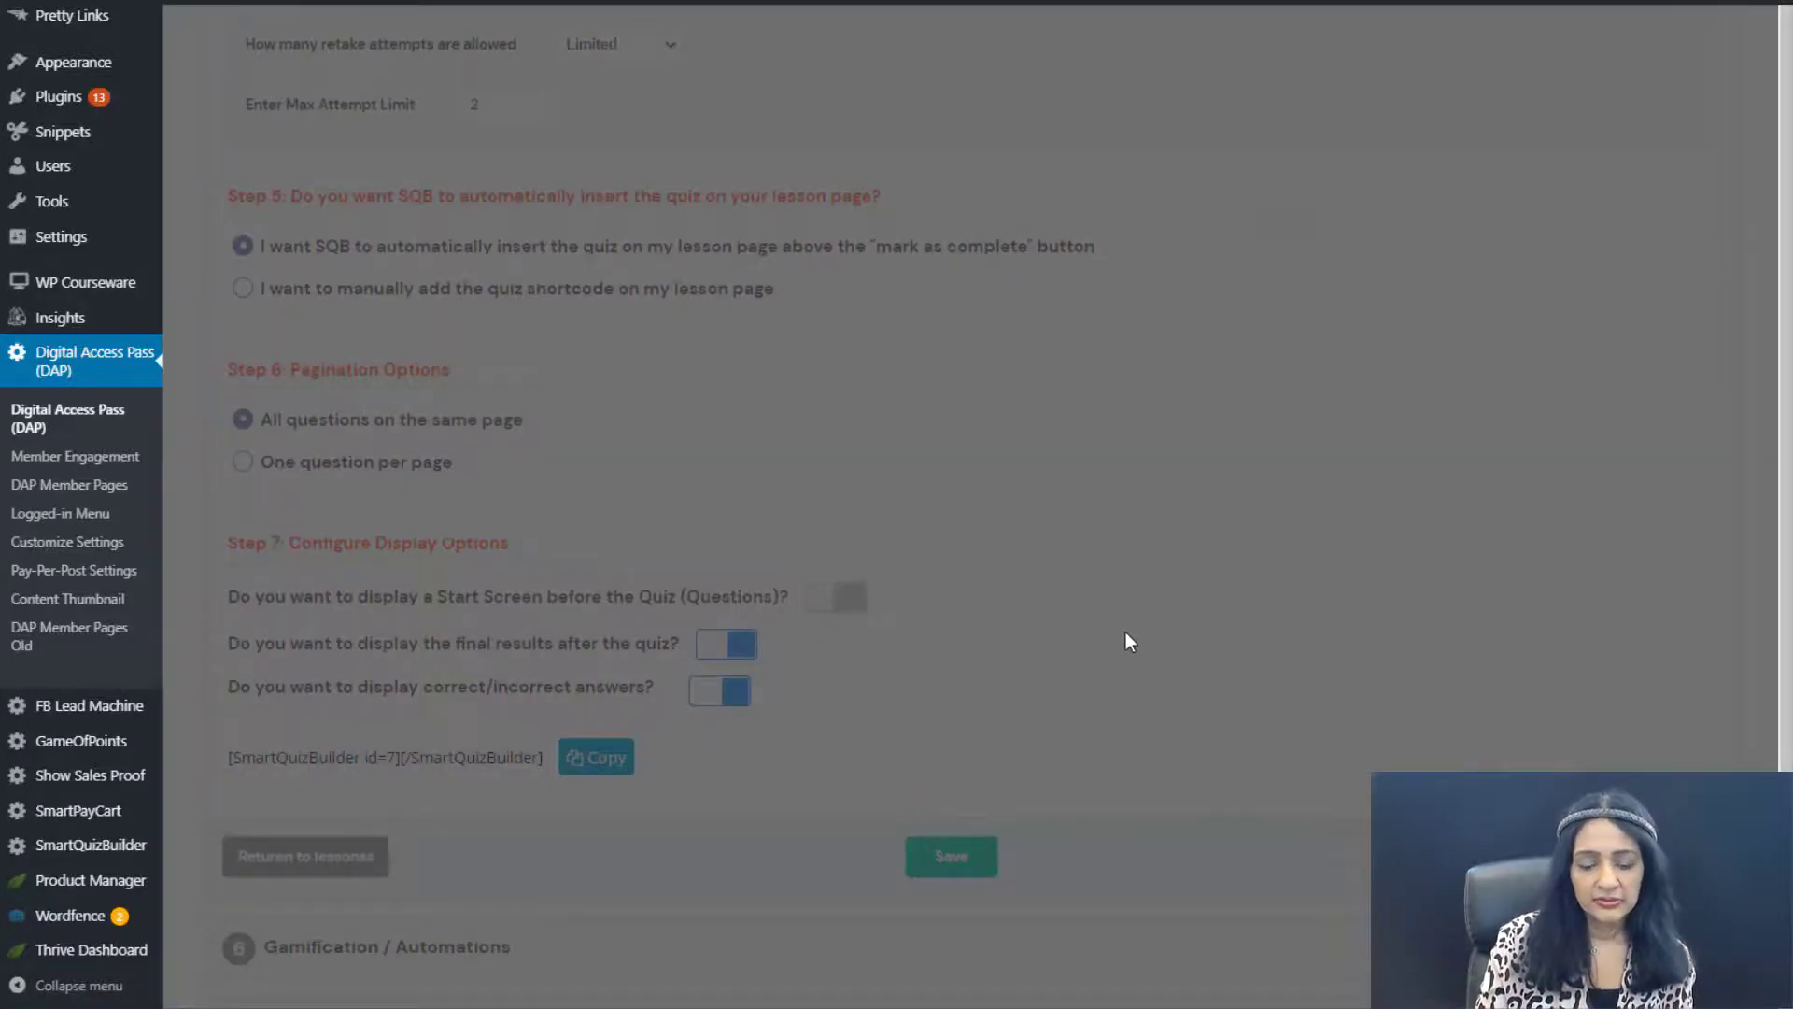
scroll(782, 869, "down", 2)
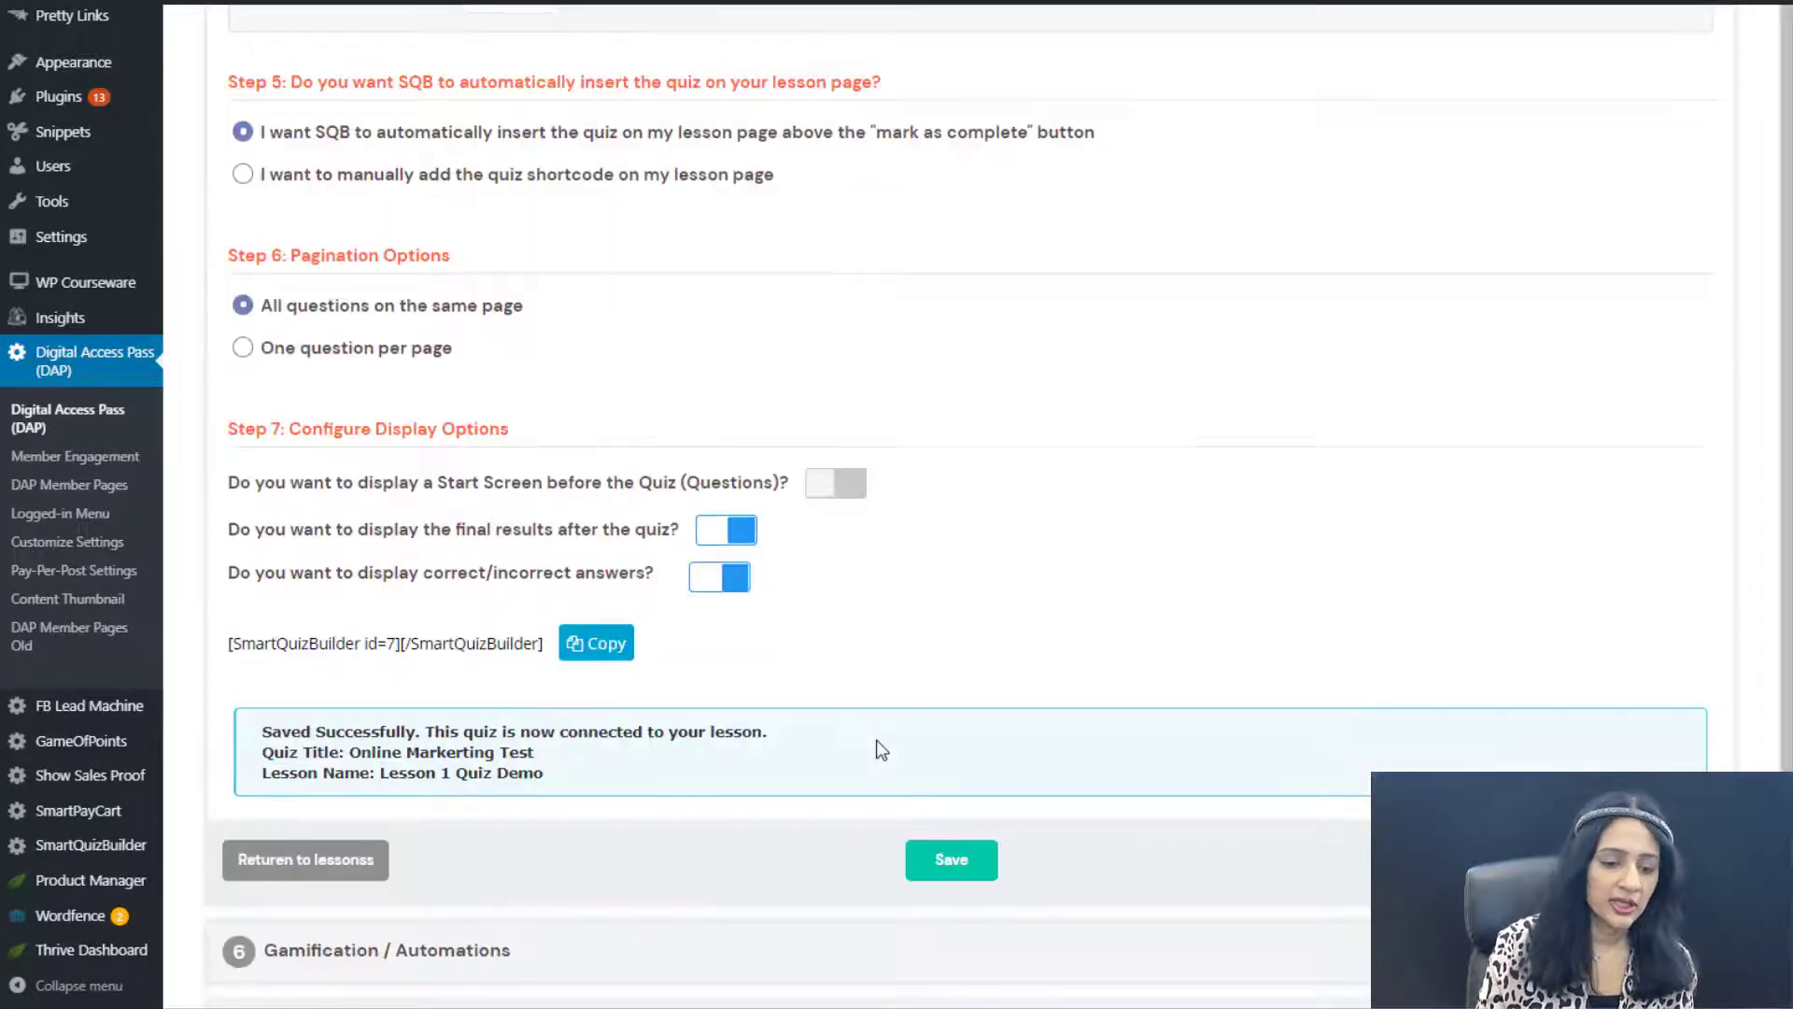
scroll(1043, 722, "down", 4)
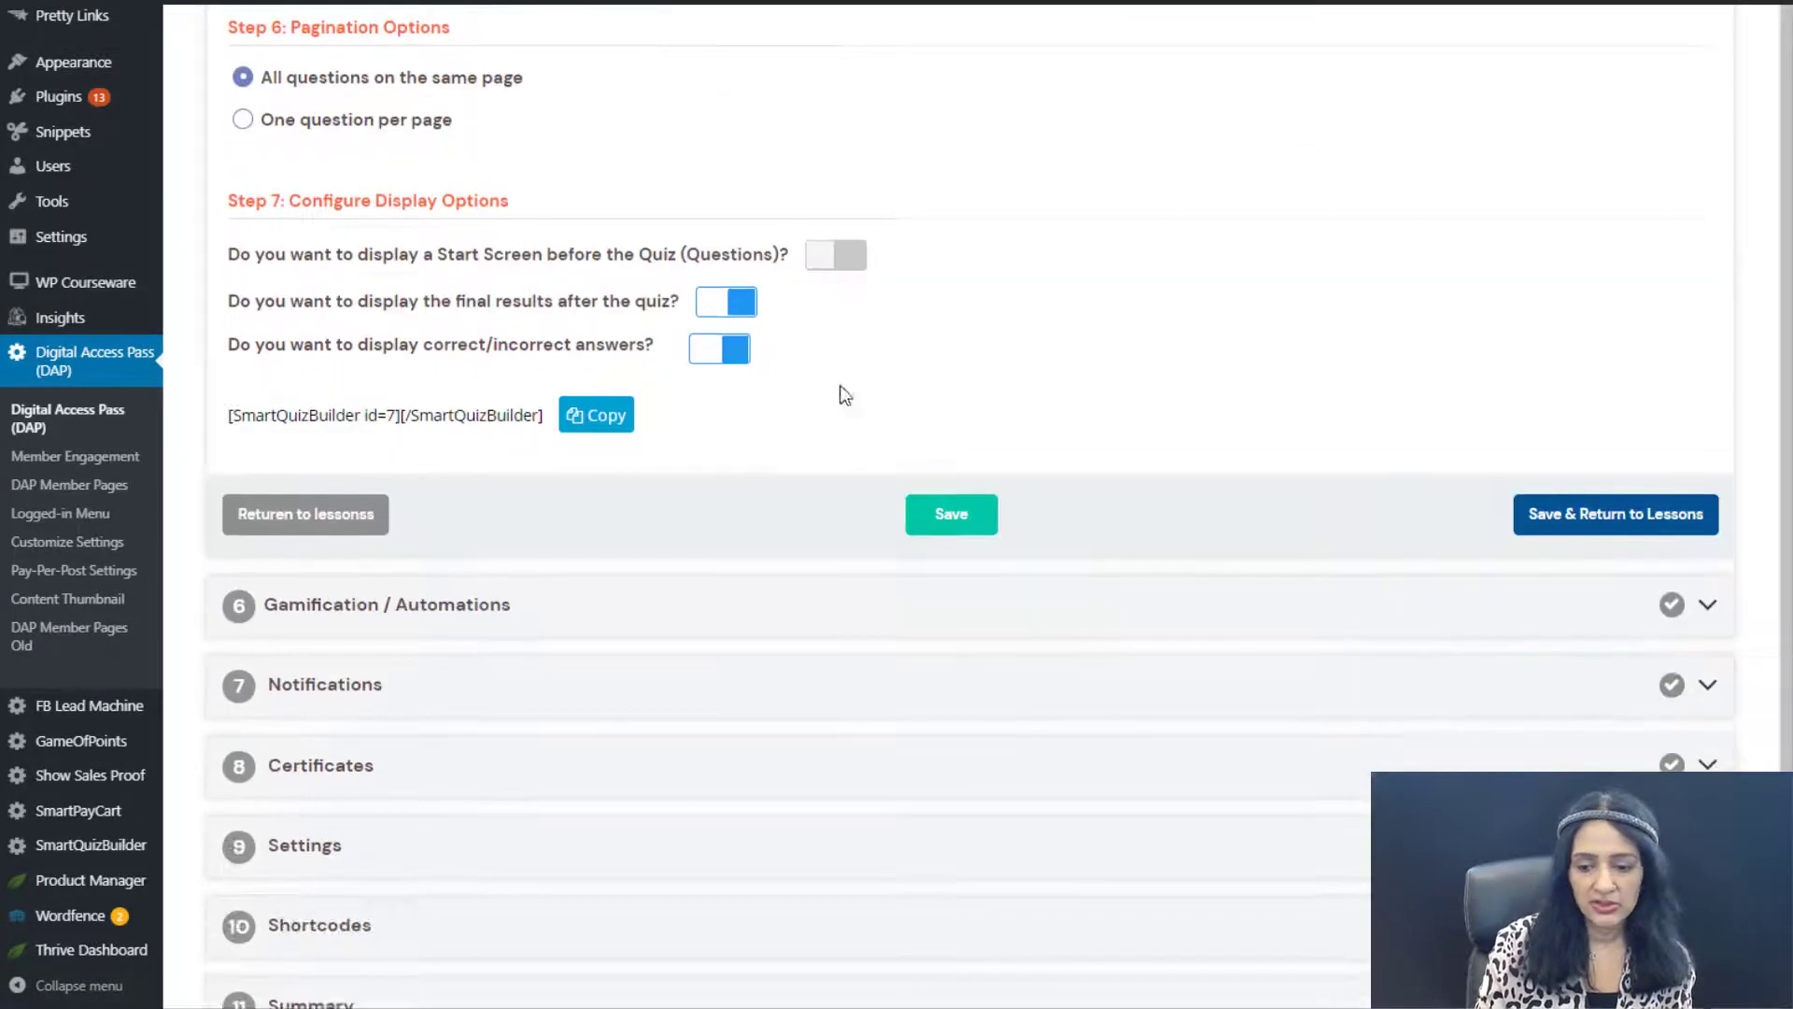
left_click(1525, 513)
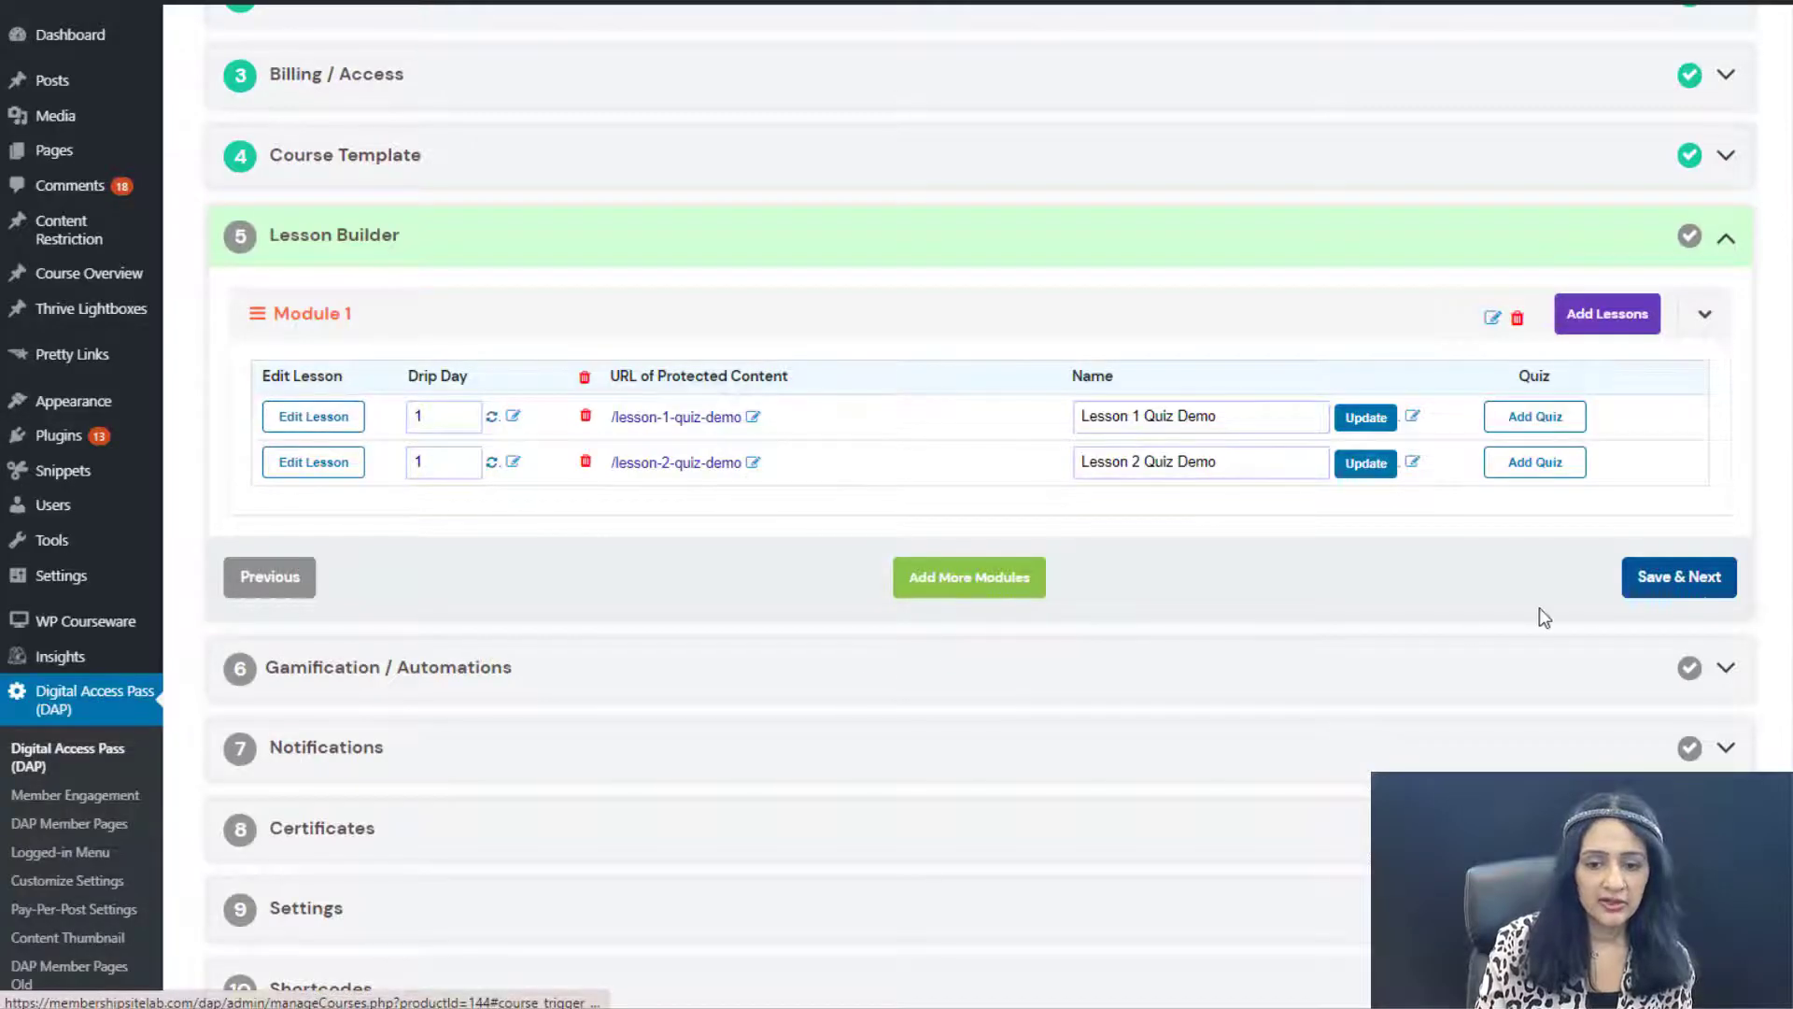
Save the lessons and continue past Gamification / Automations to review the welcome email and admin notification settings.
left_click(1680, 588)
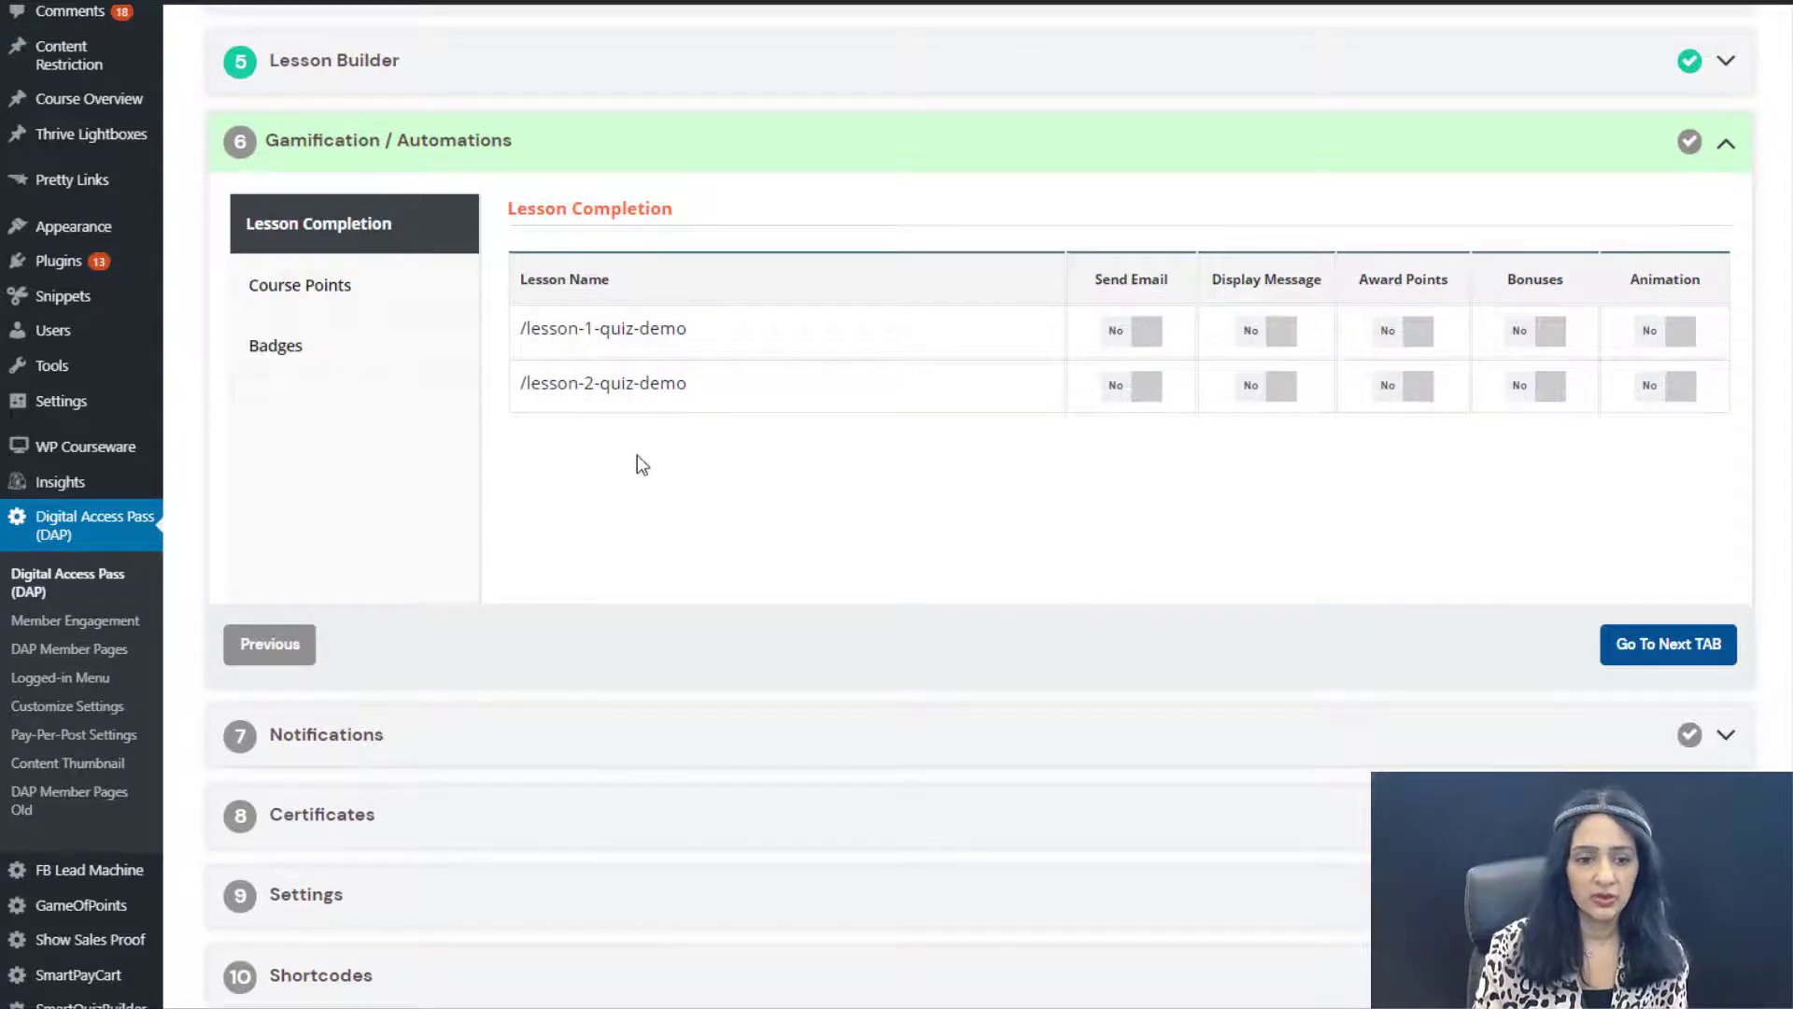
left_click(1666, 646)
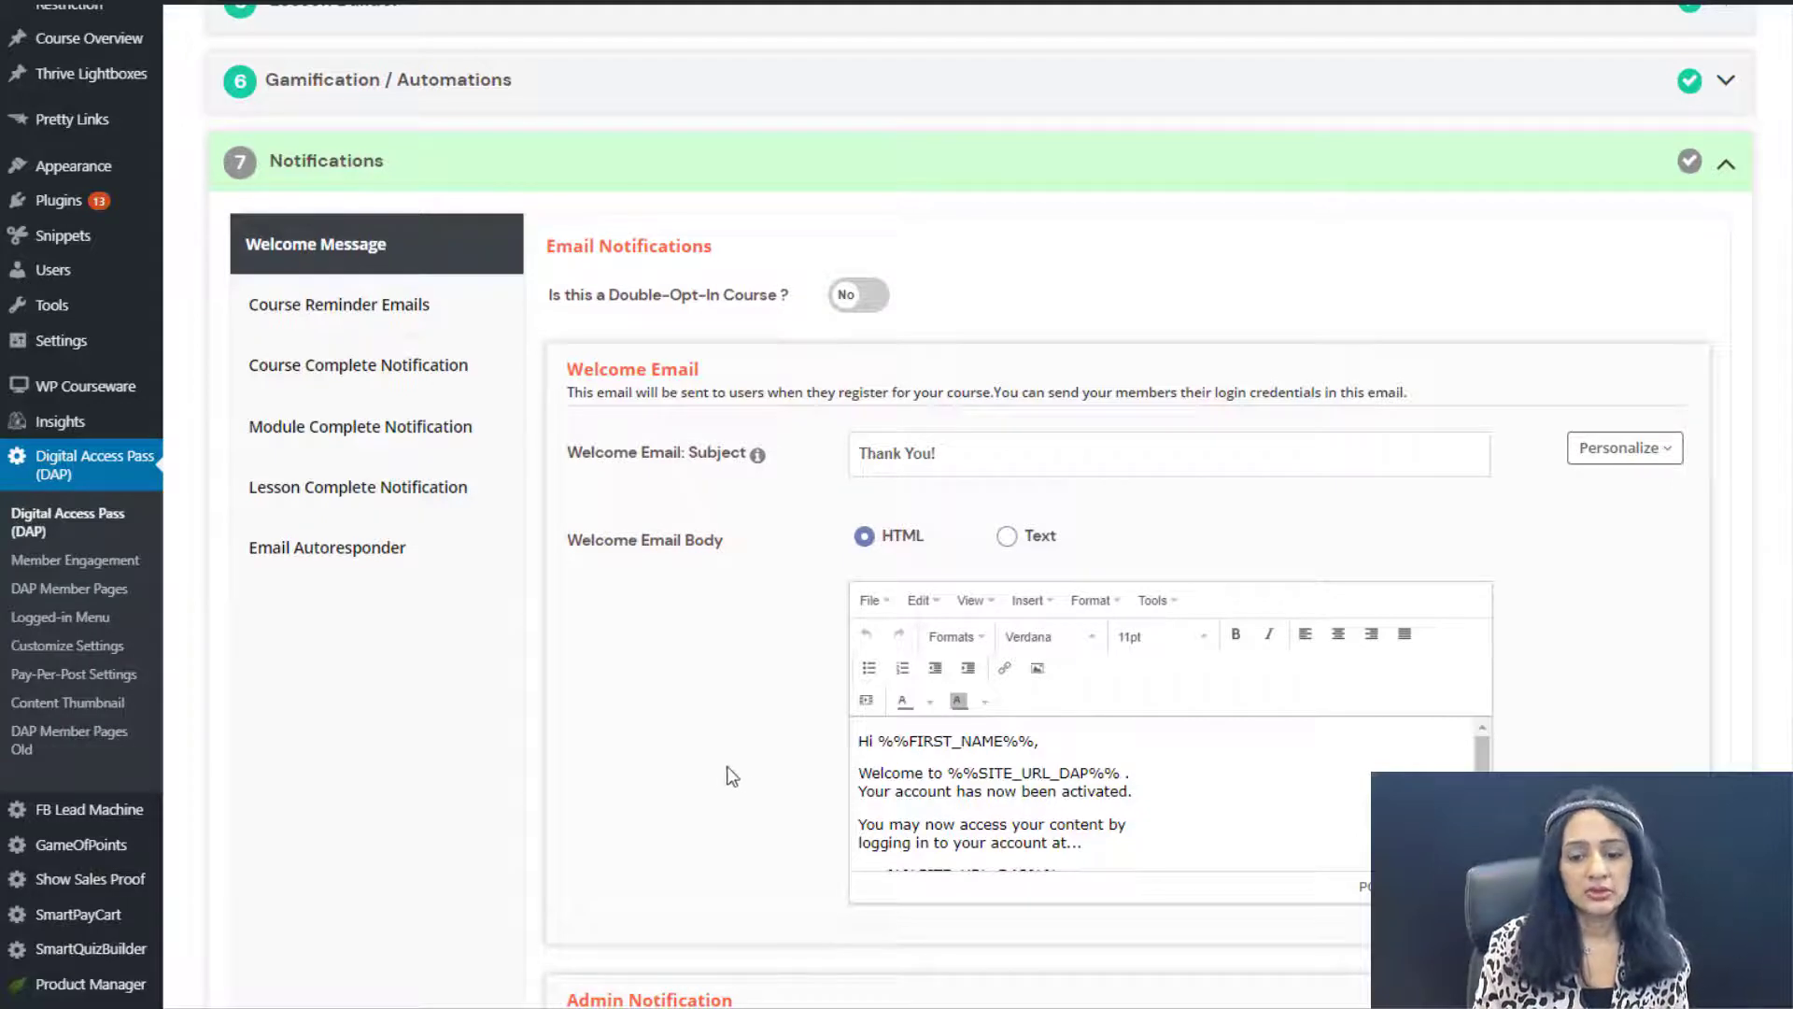
scroll(682, 714, "down", 3)
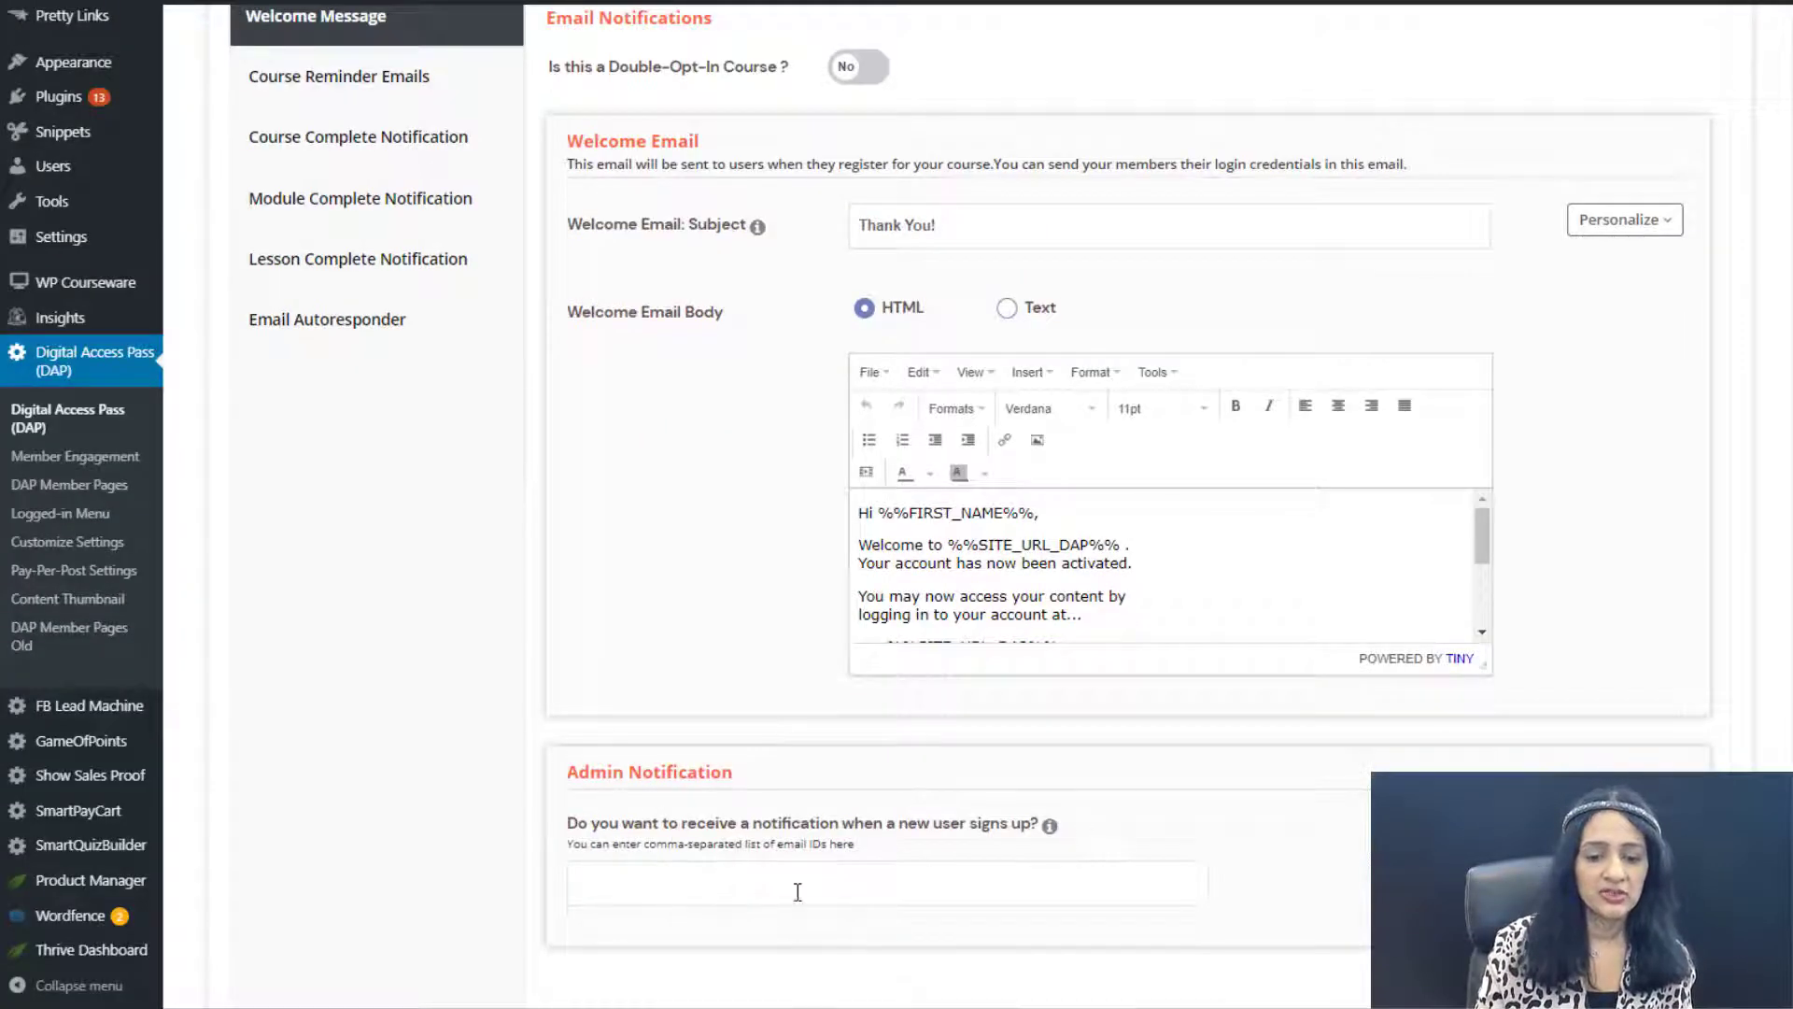
left_click(683, 889)
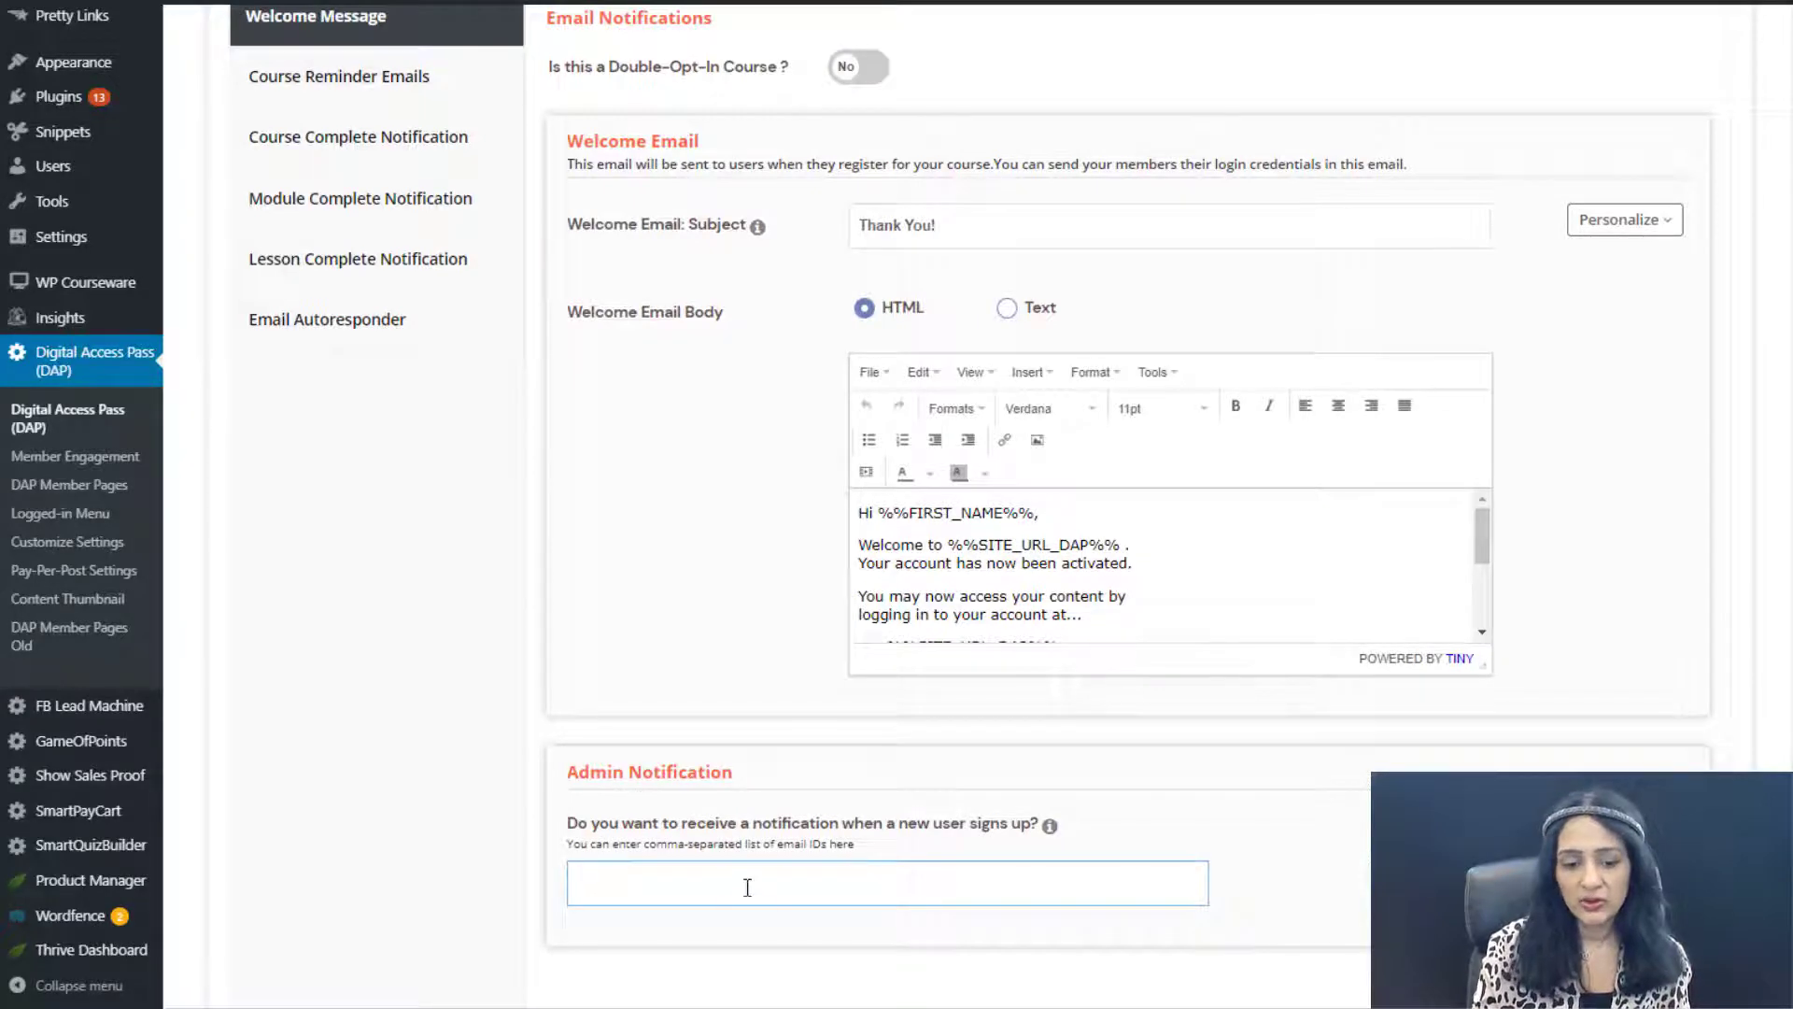
scroll(493, 667, "up", 4)
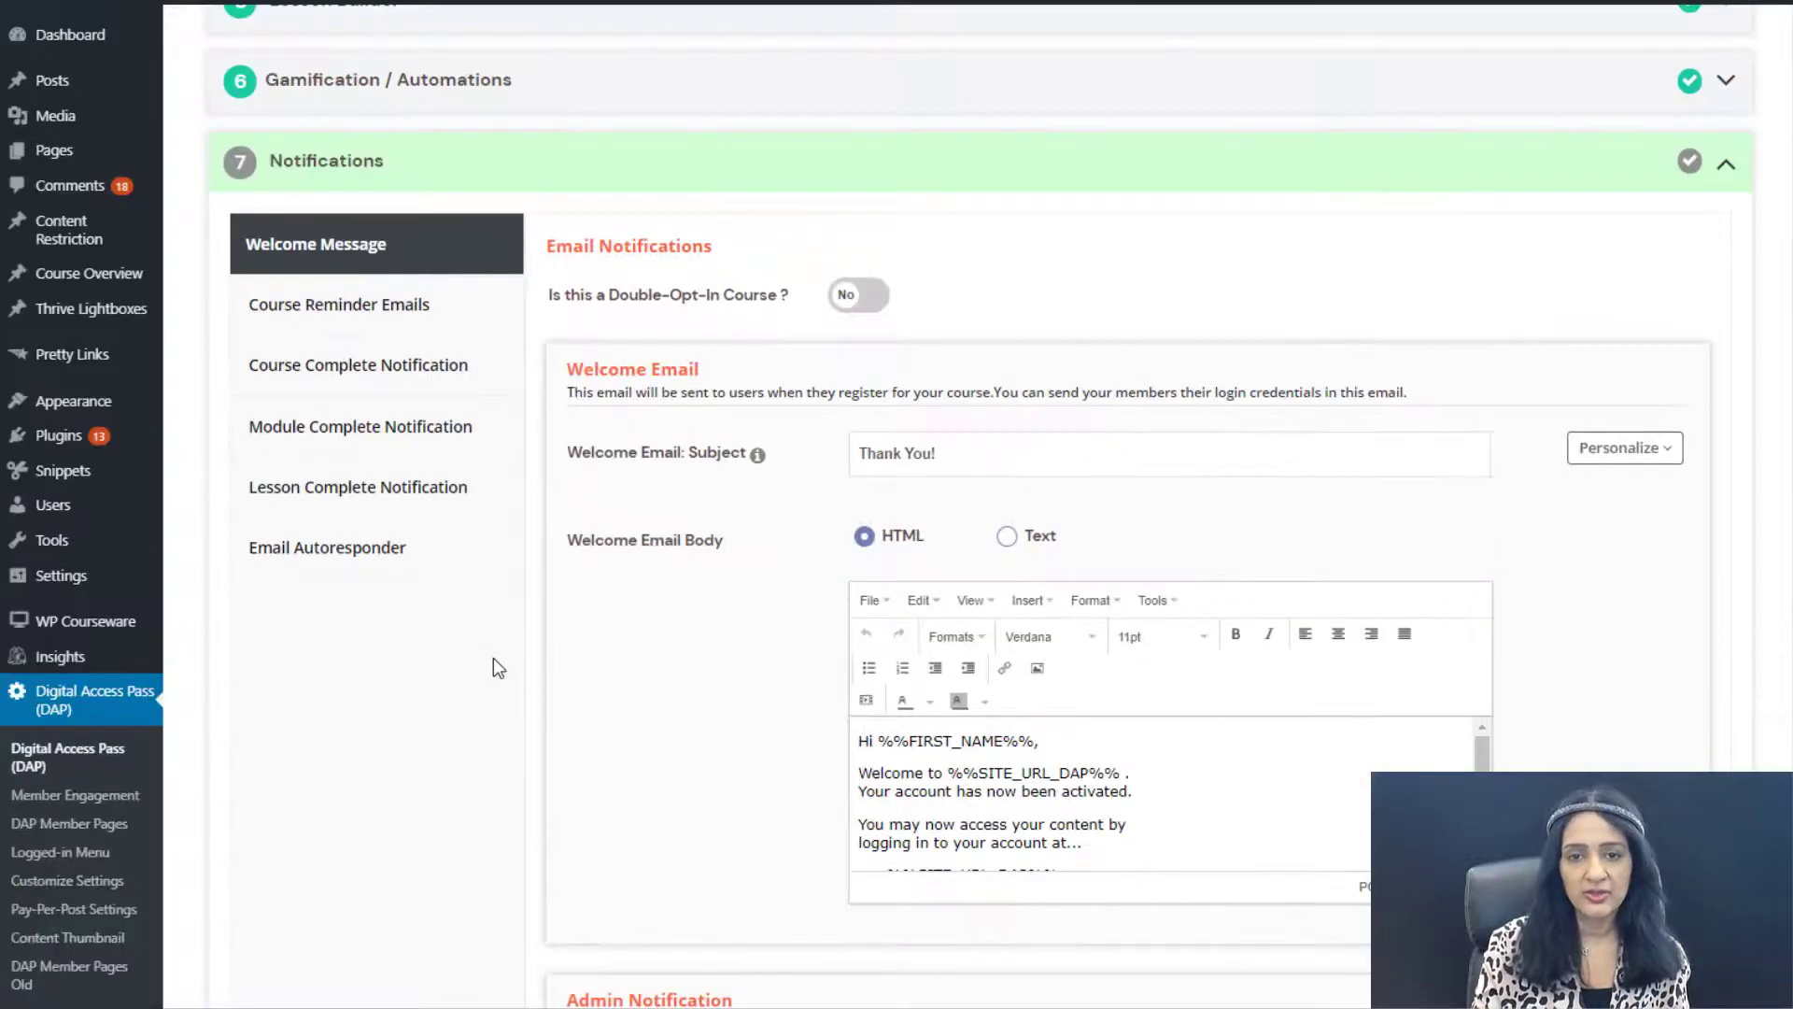
Enable reminder emails for users who have not accessed the course in a specific time and review the reminder's settings.
left_click(425, 427)
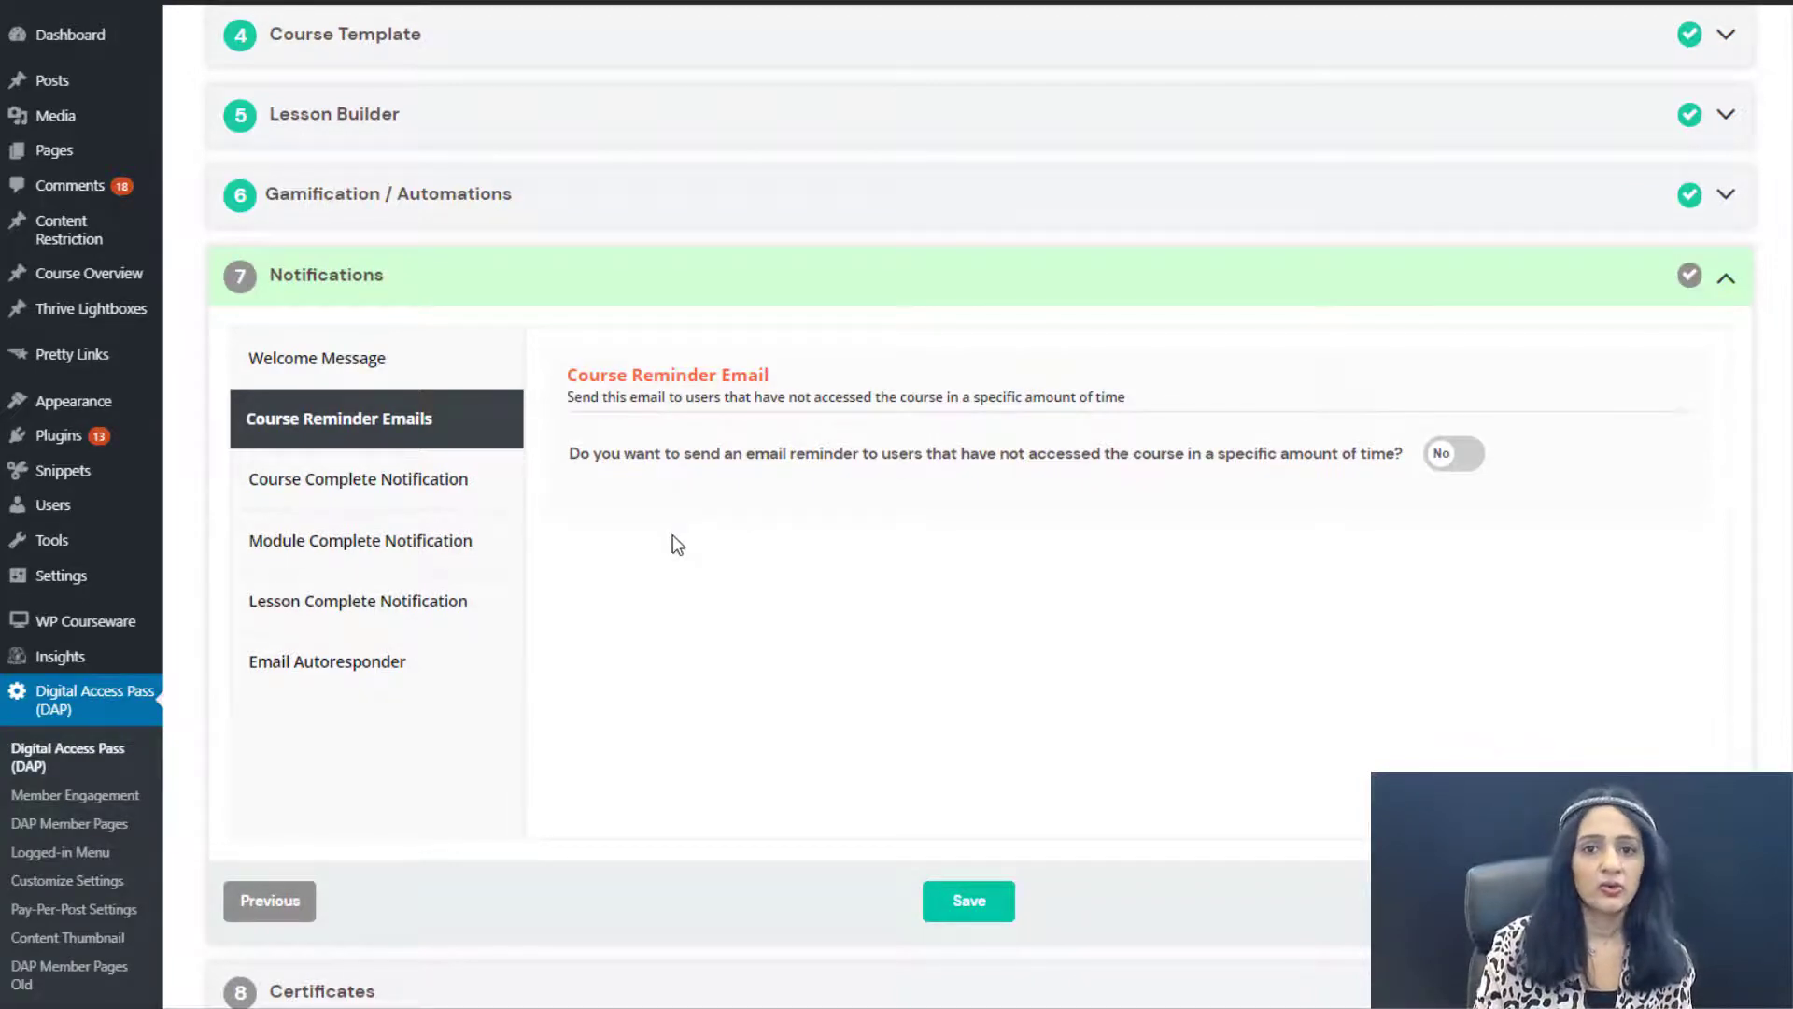
left_click(1455, 458)
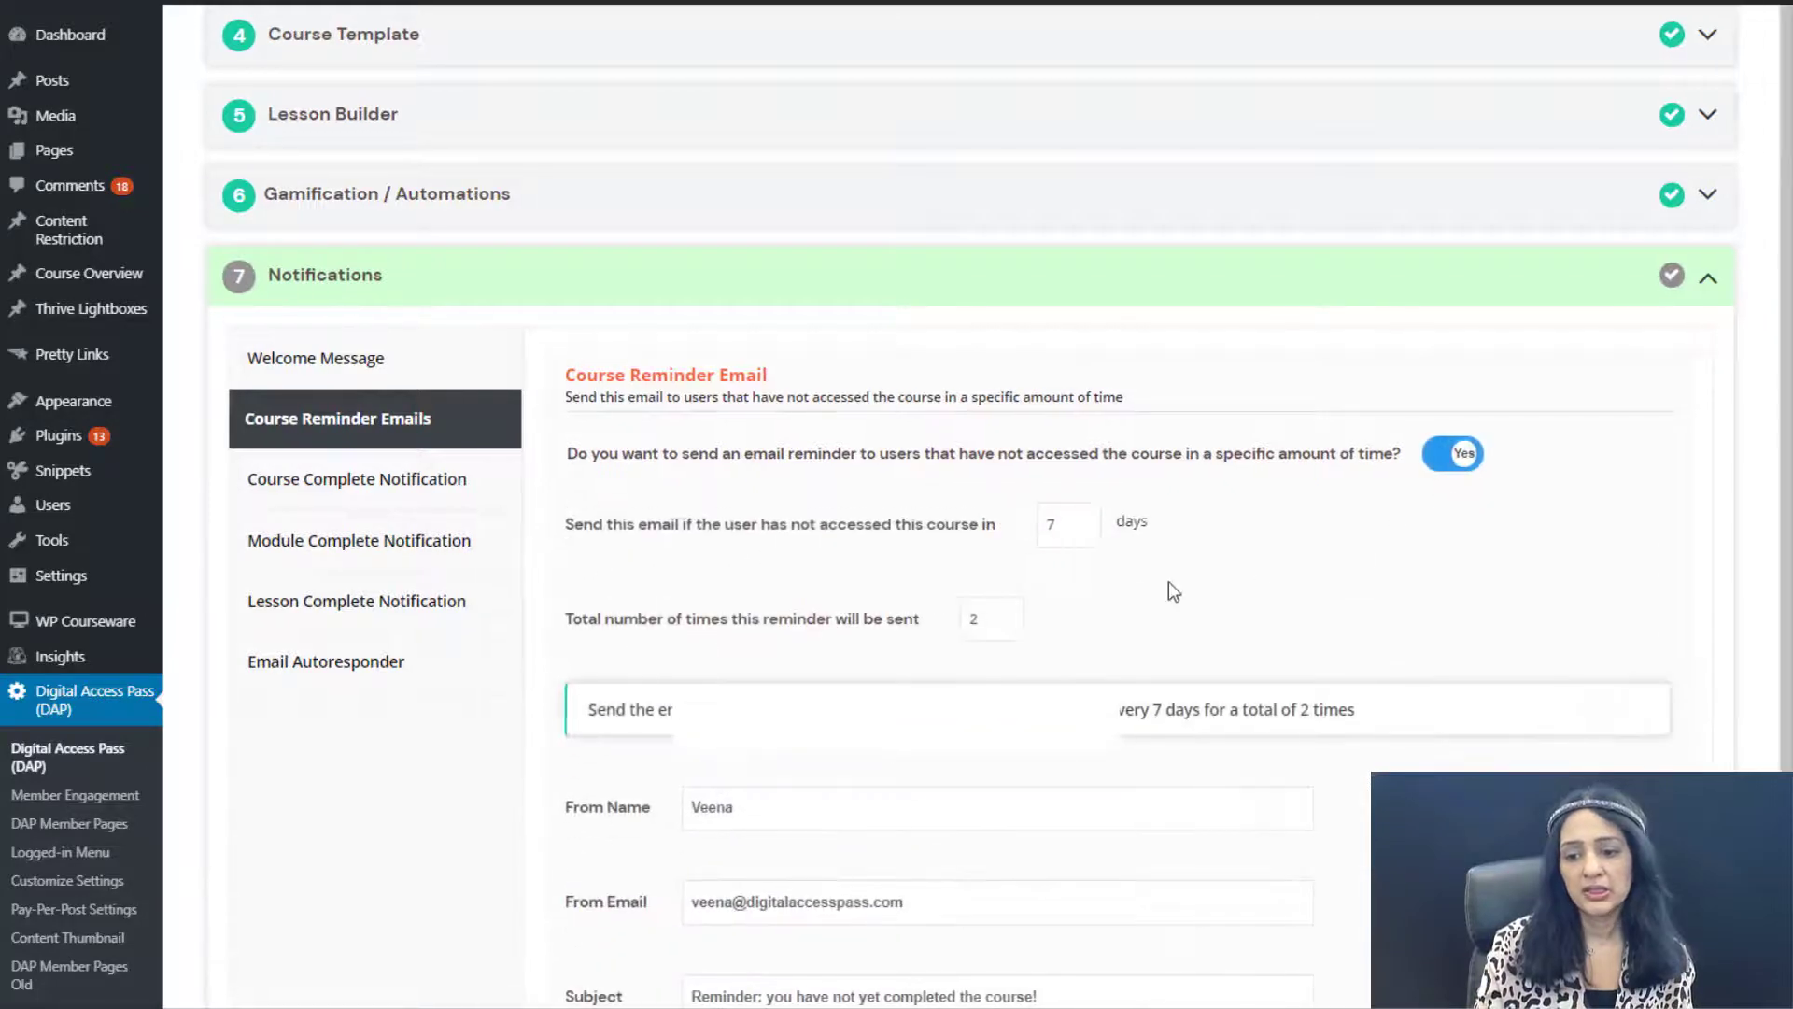
scroll(771, 584, "down", 2)
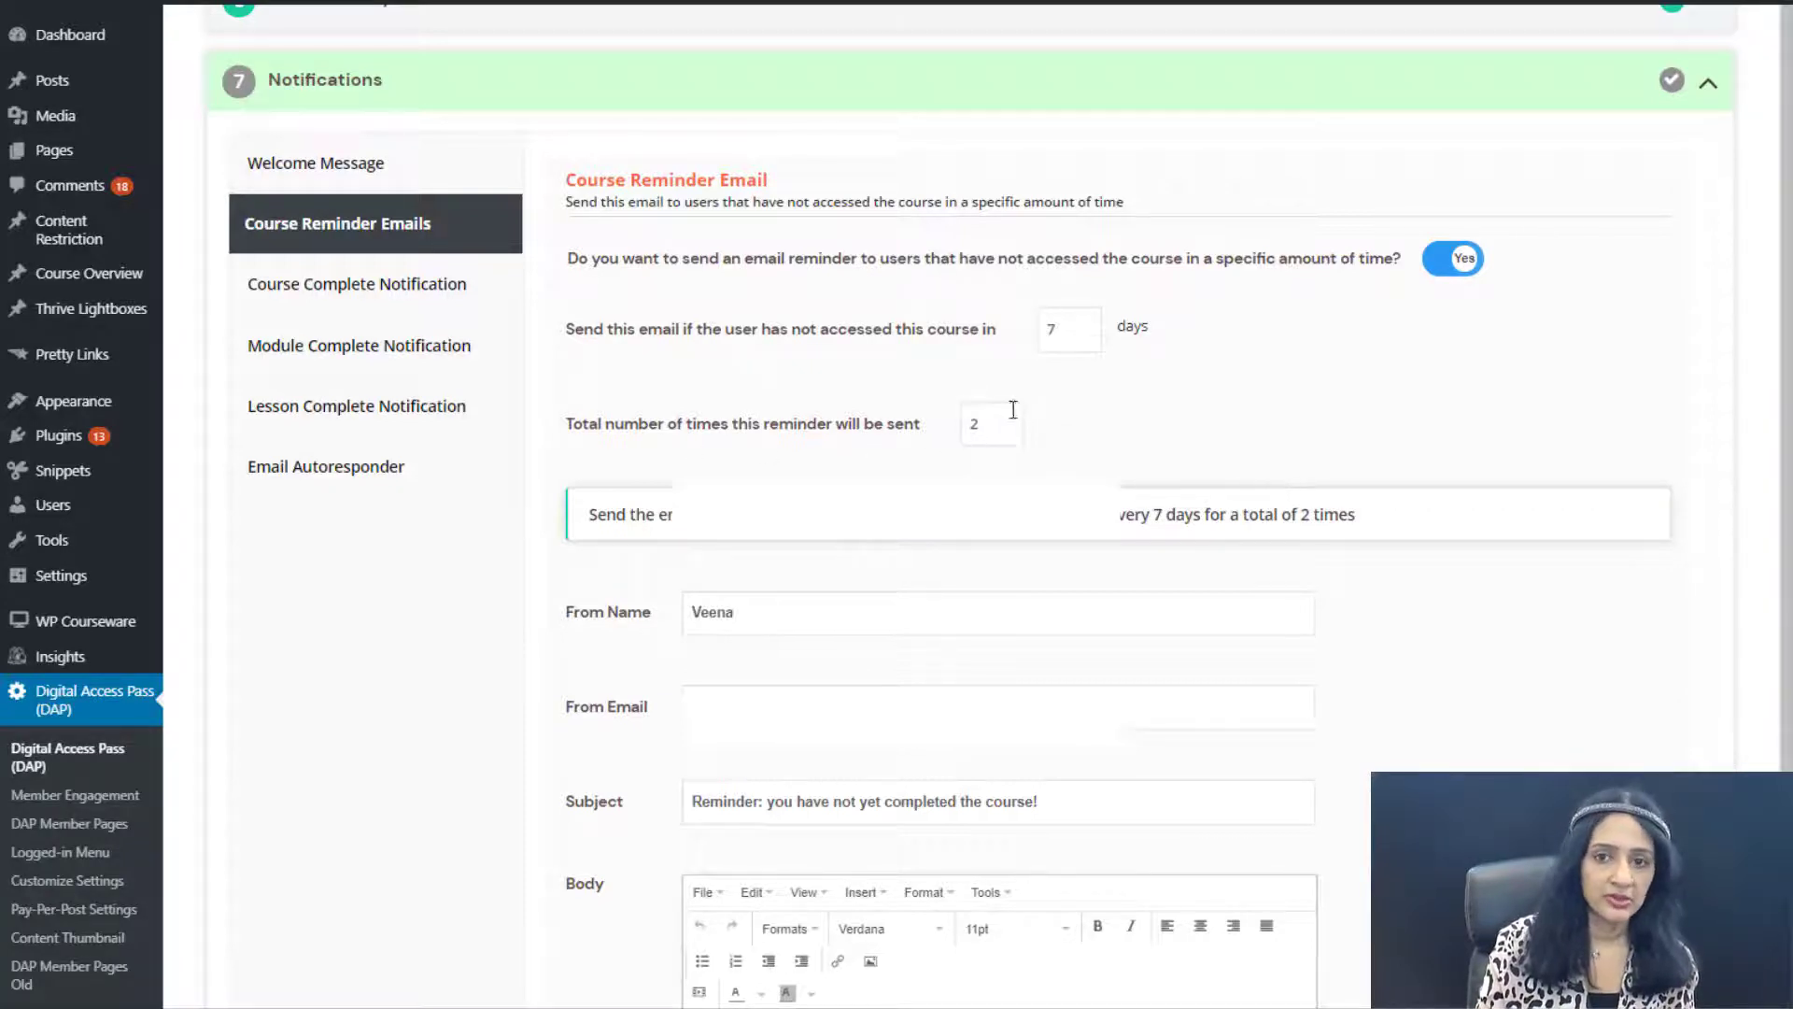
scroll(840, 486, "down", 2)
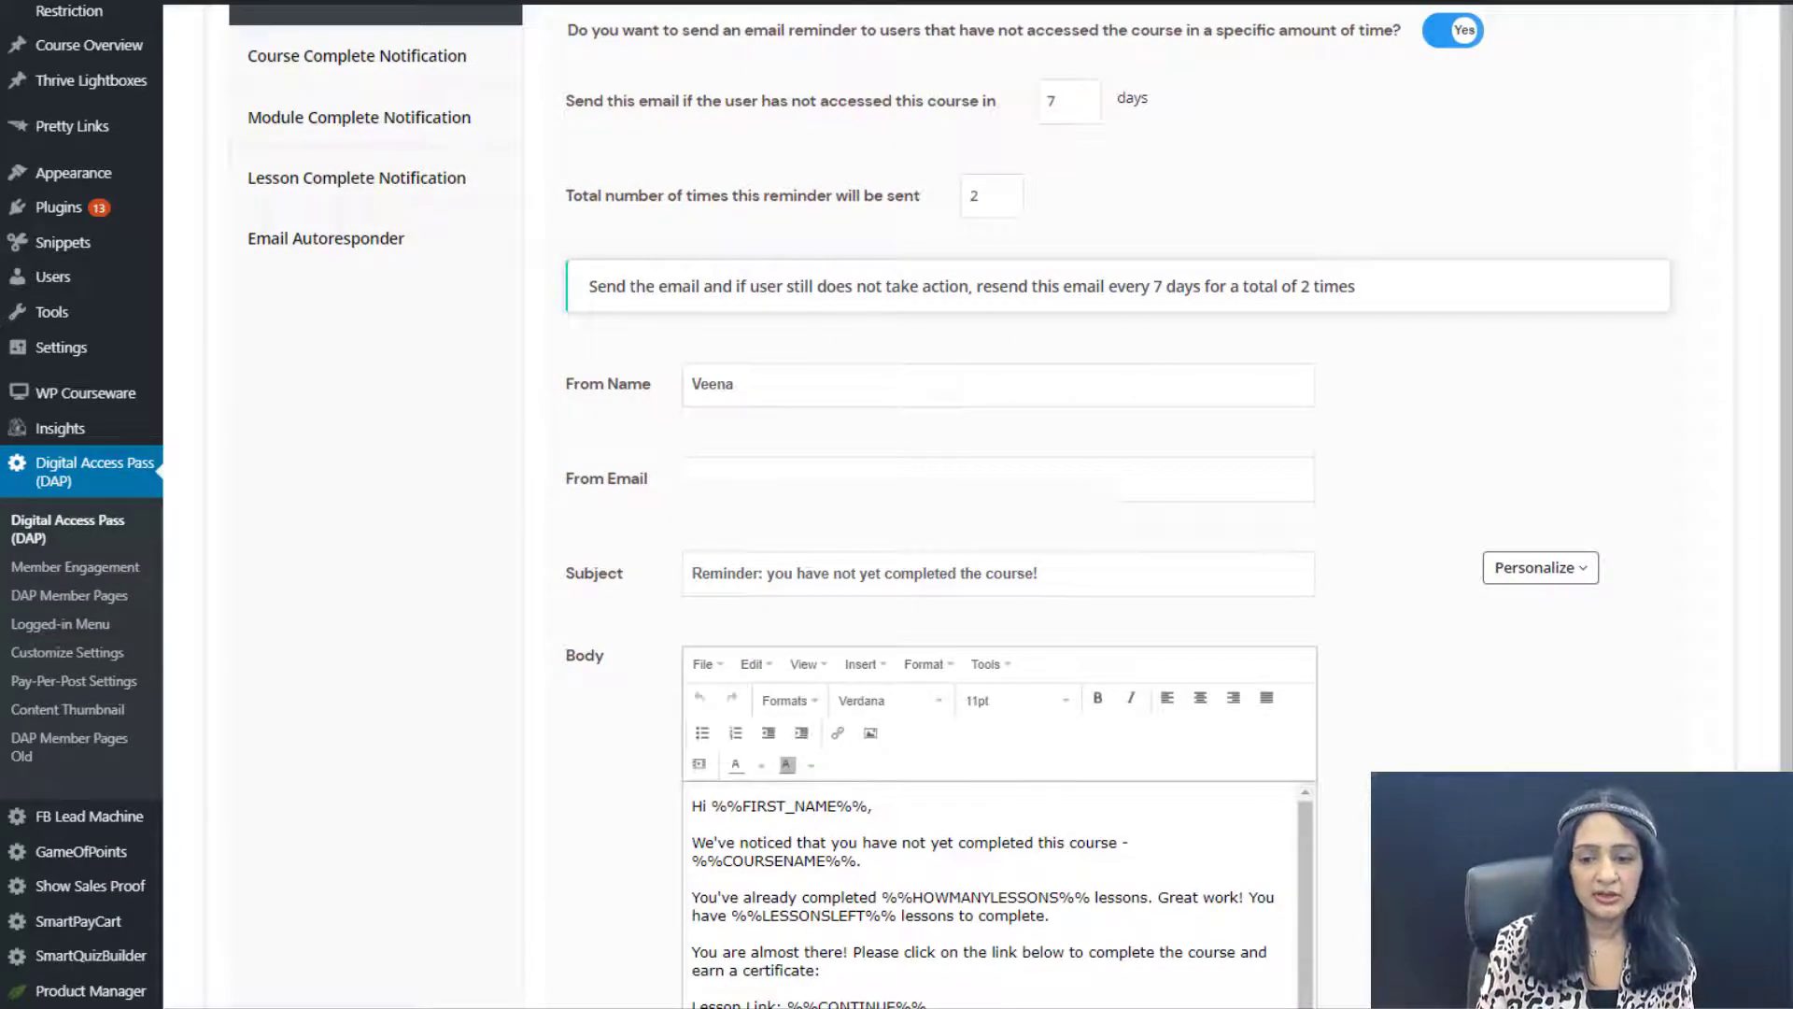
Review the reminder email's body and its available personalization tags, including the course name, completed lessons and continue link.
scroll(841, 505, "down", 3)
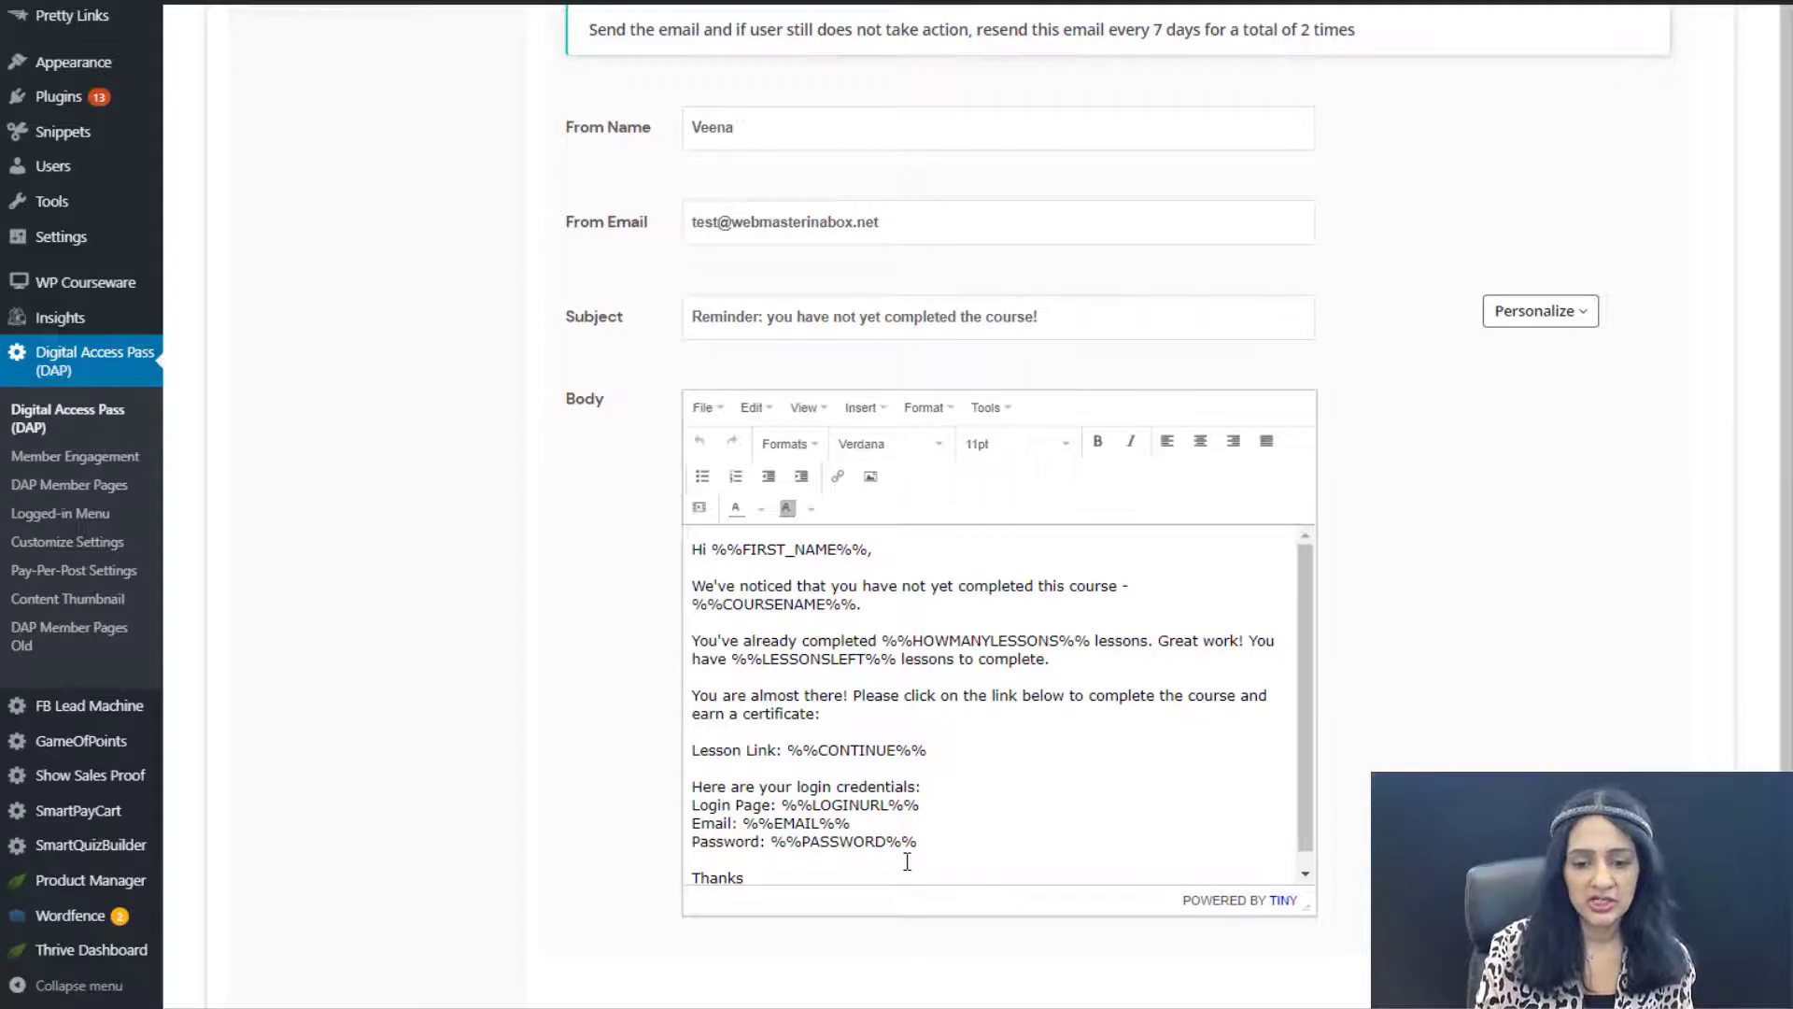
left_click(1552, 327)
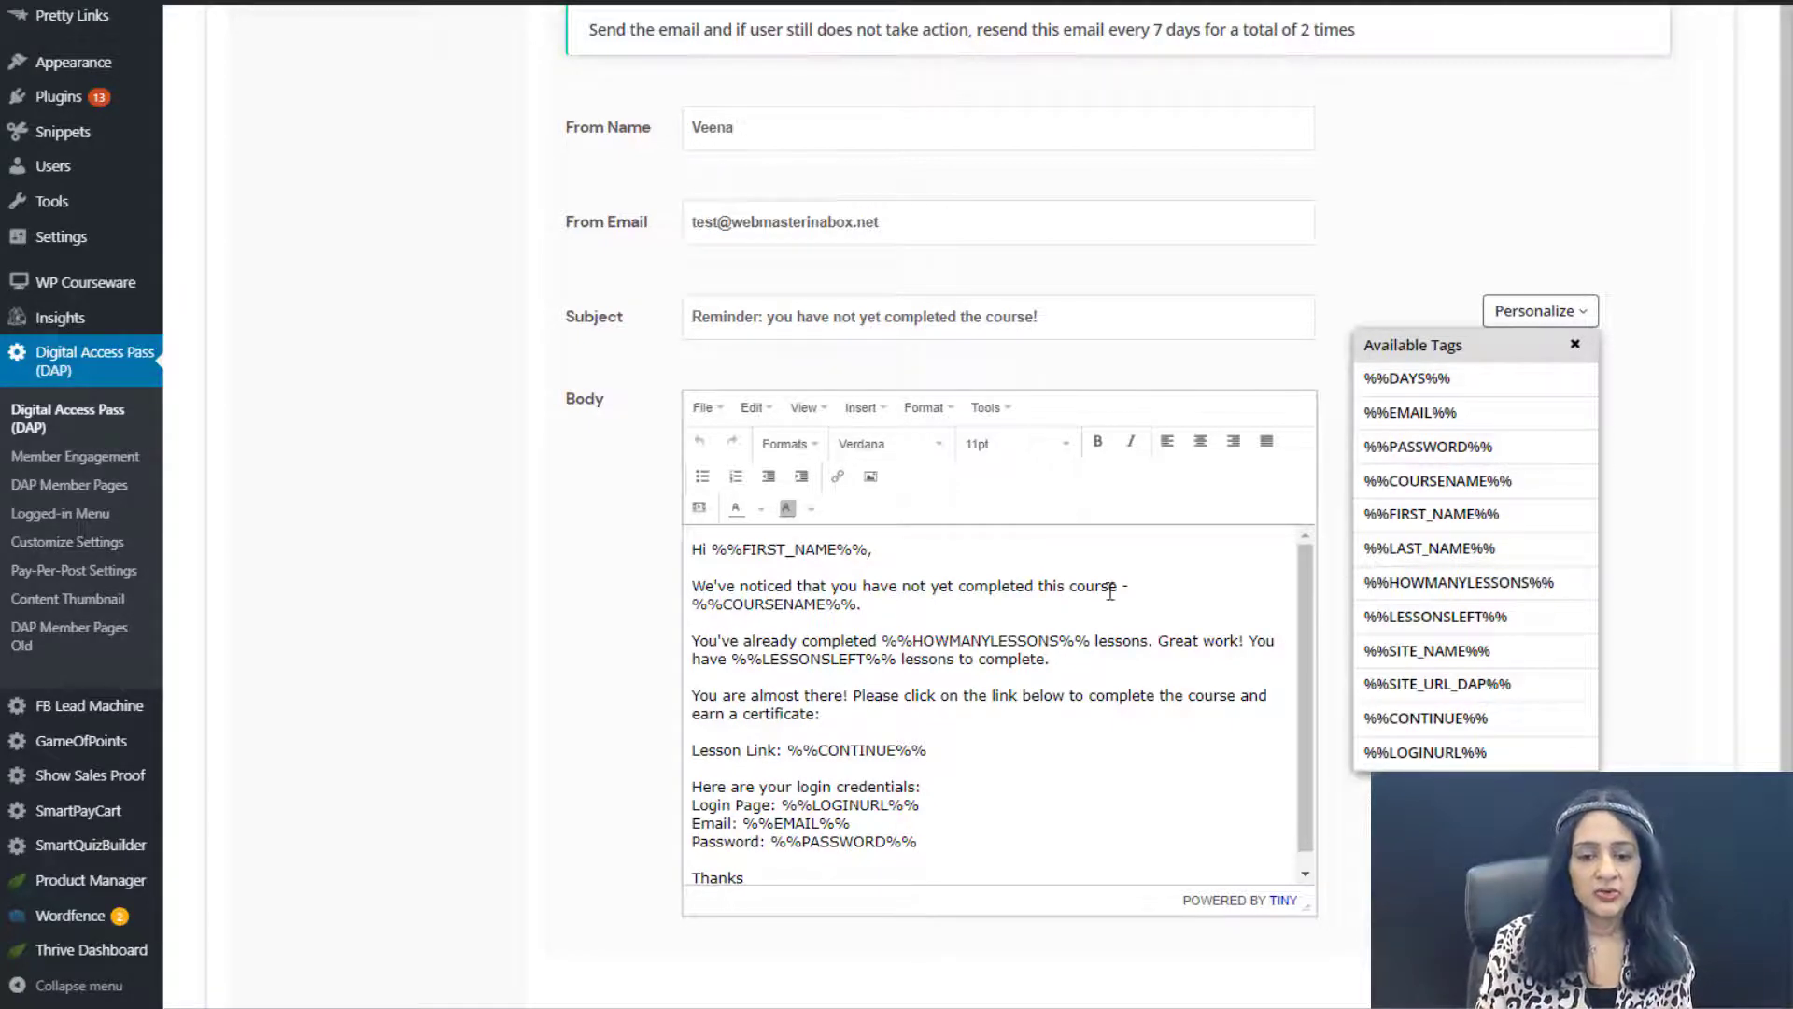
left_click_drag(721, 605, 825, 606)
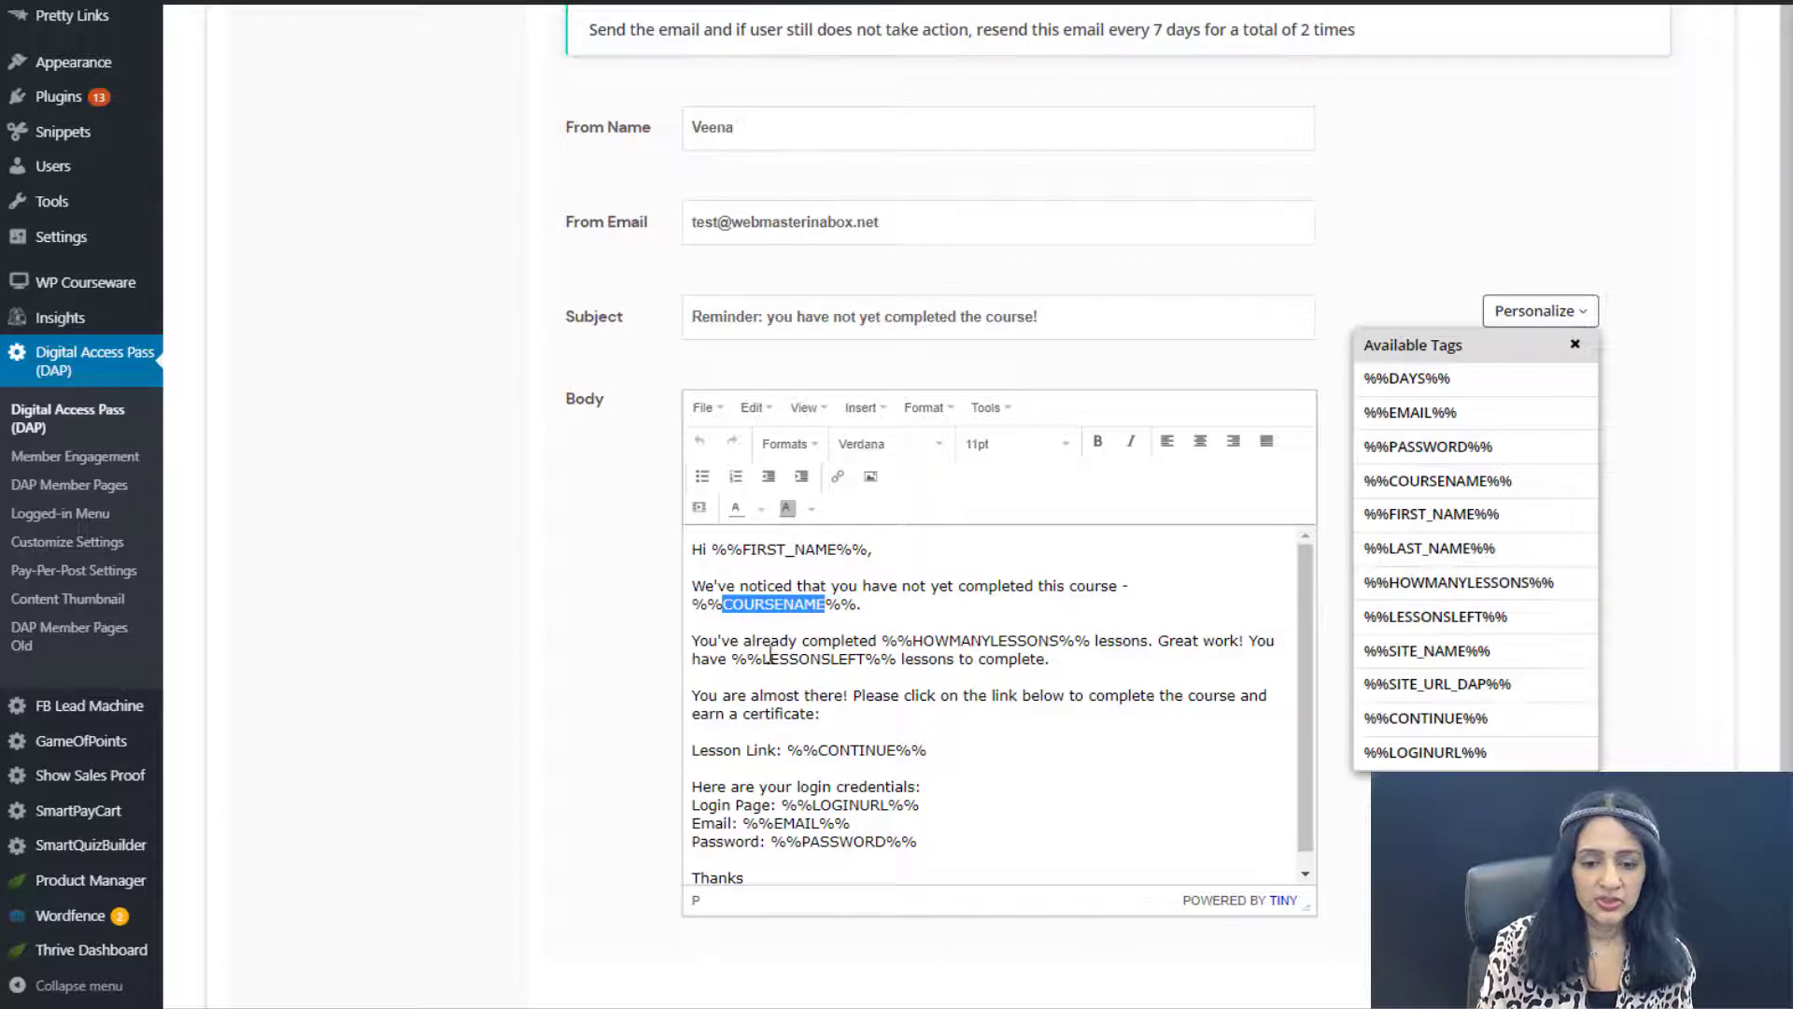
left_click(977, 636)
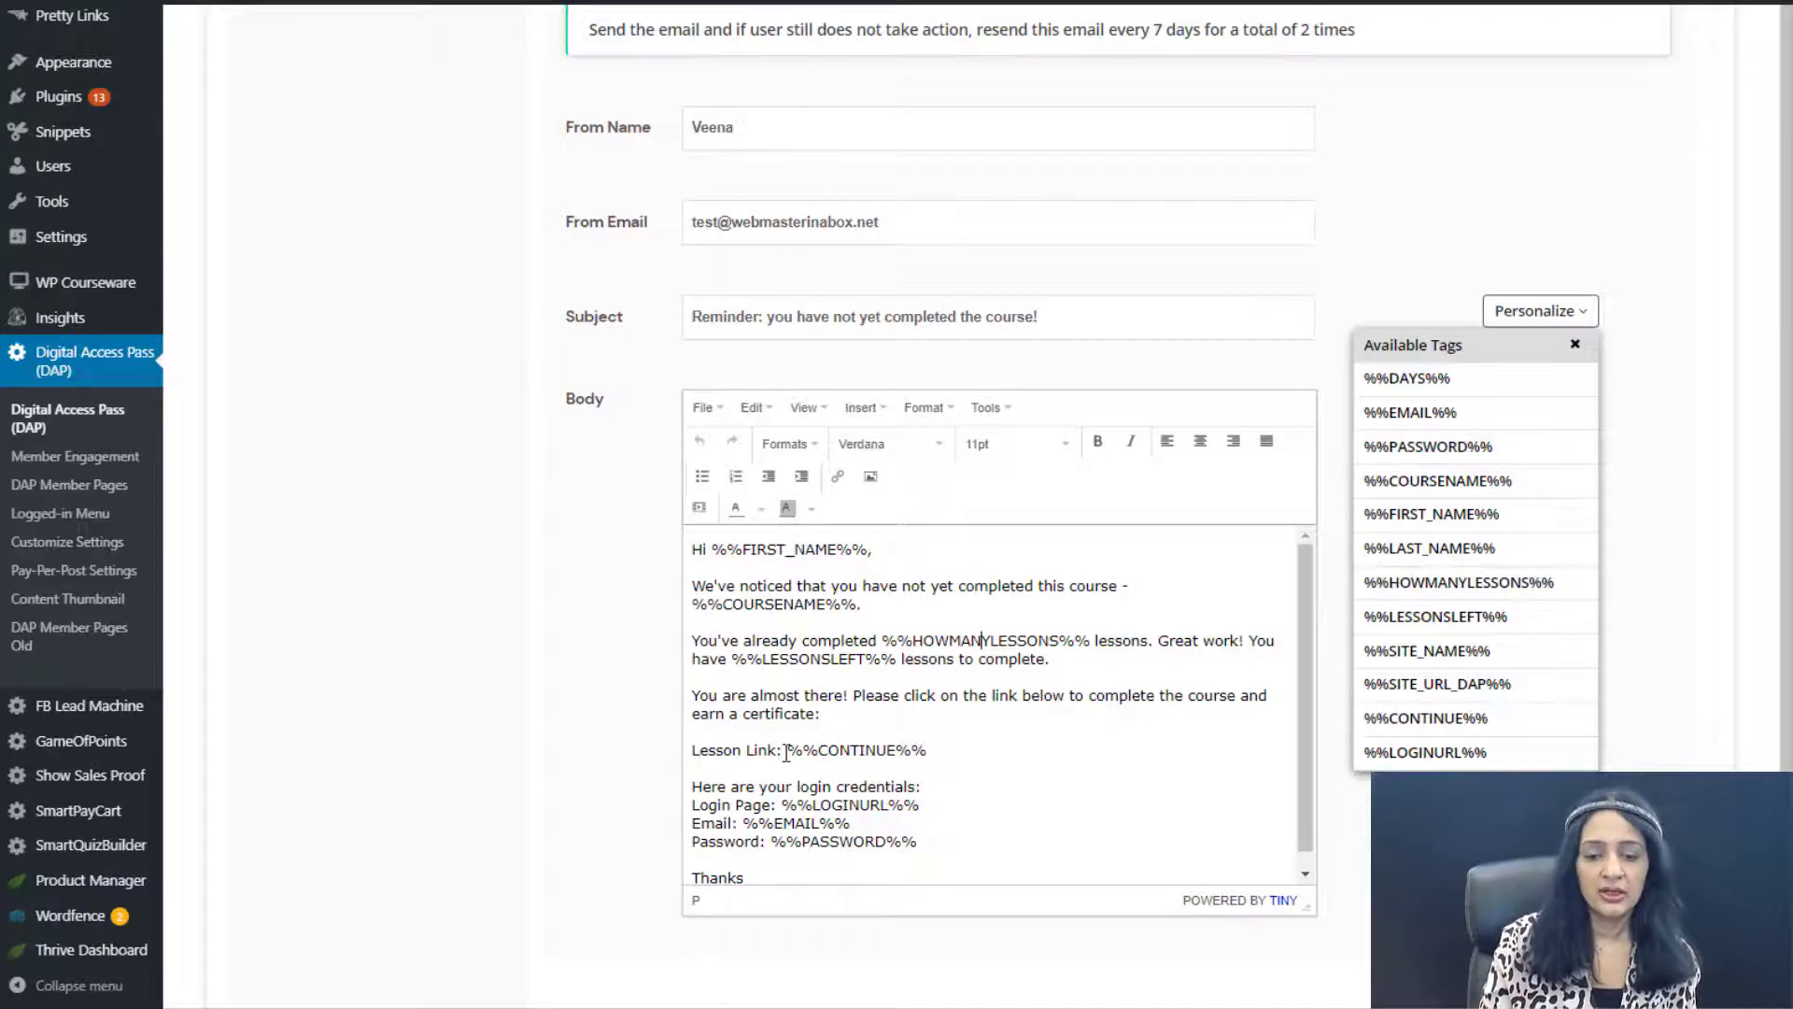
left_click_drag(789, 751, 1012, 754)
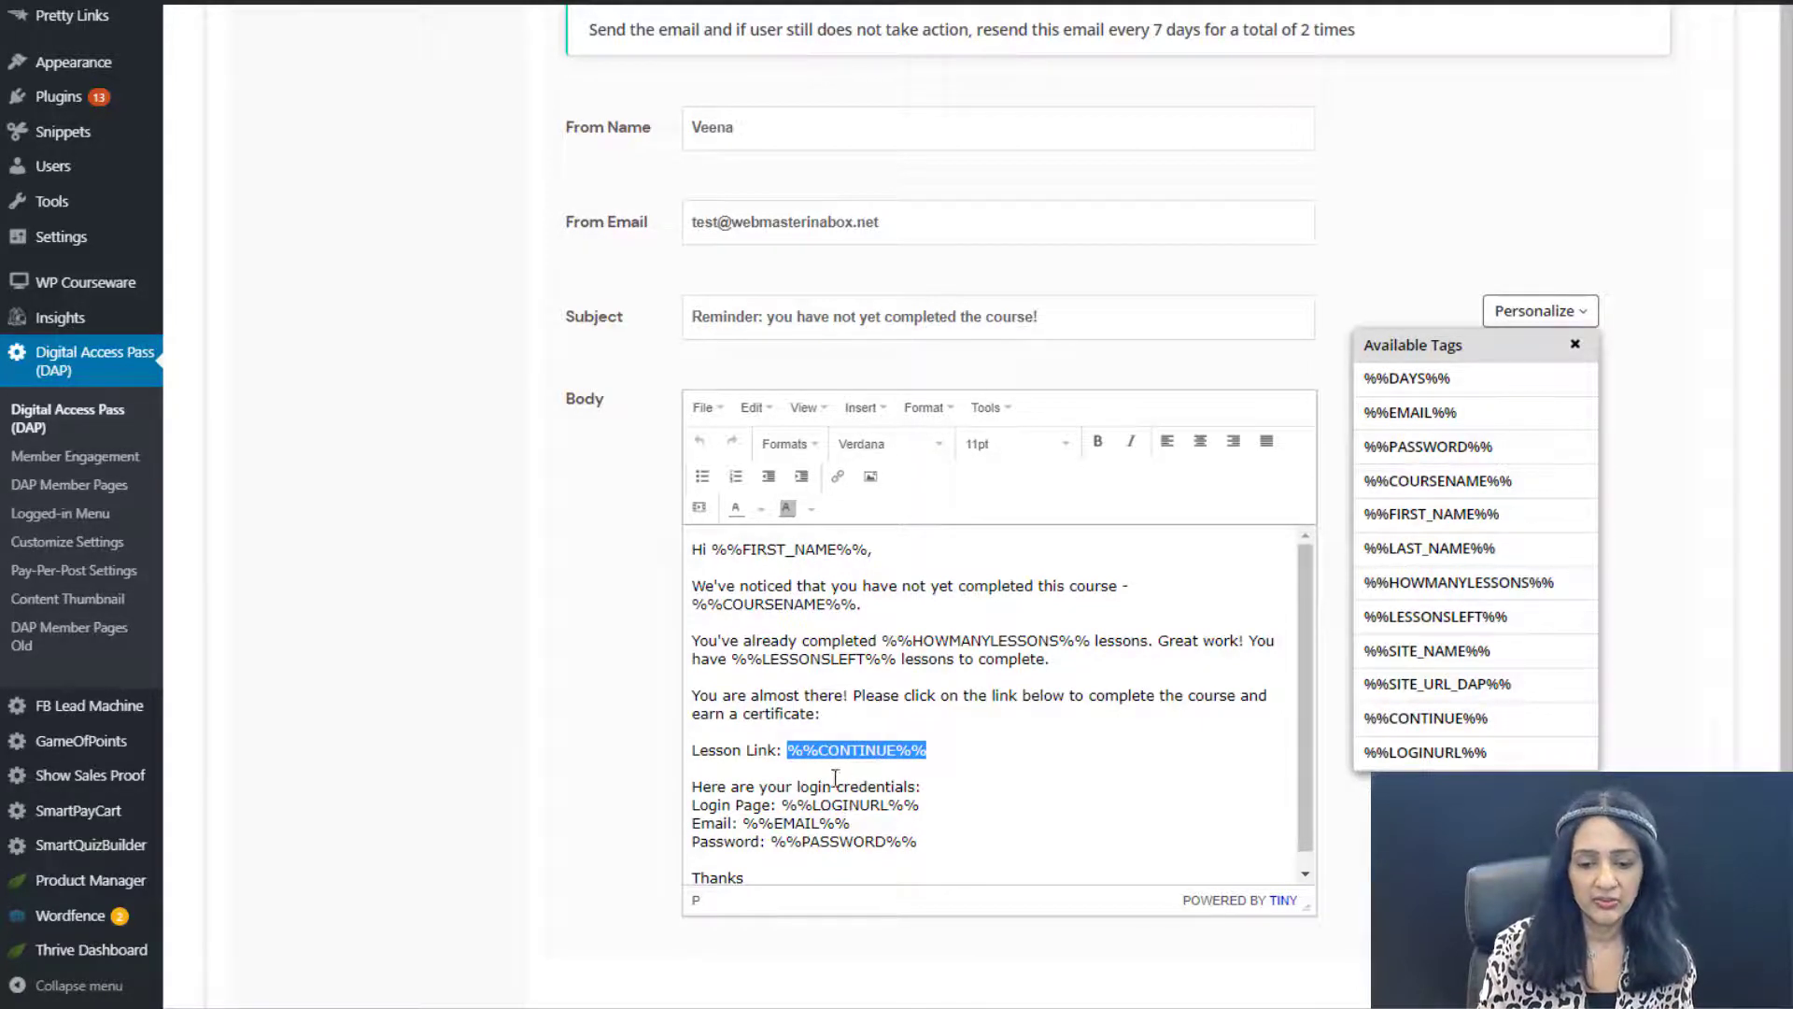
left_click(632, 802)
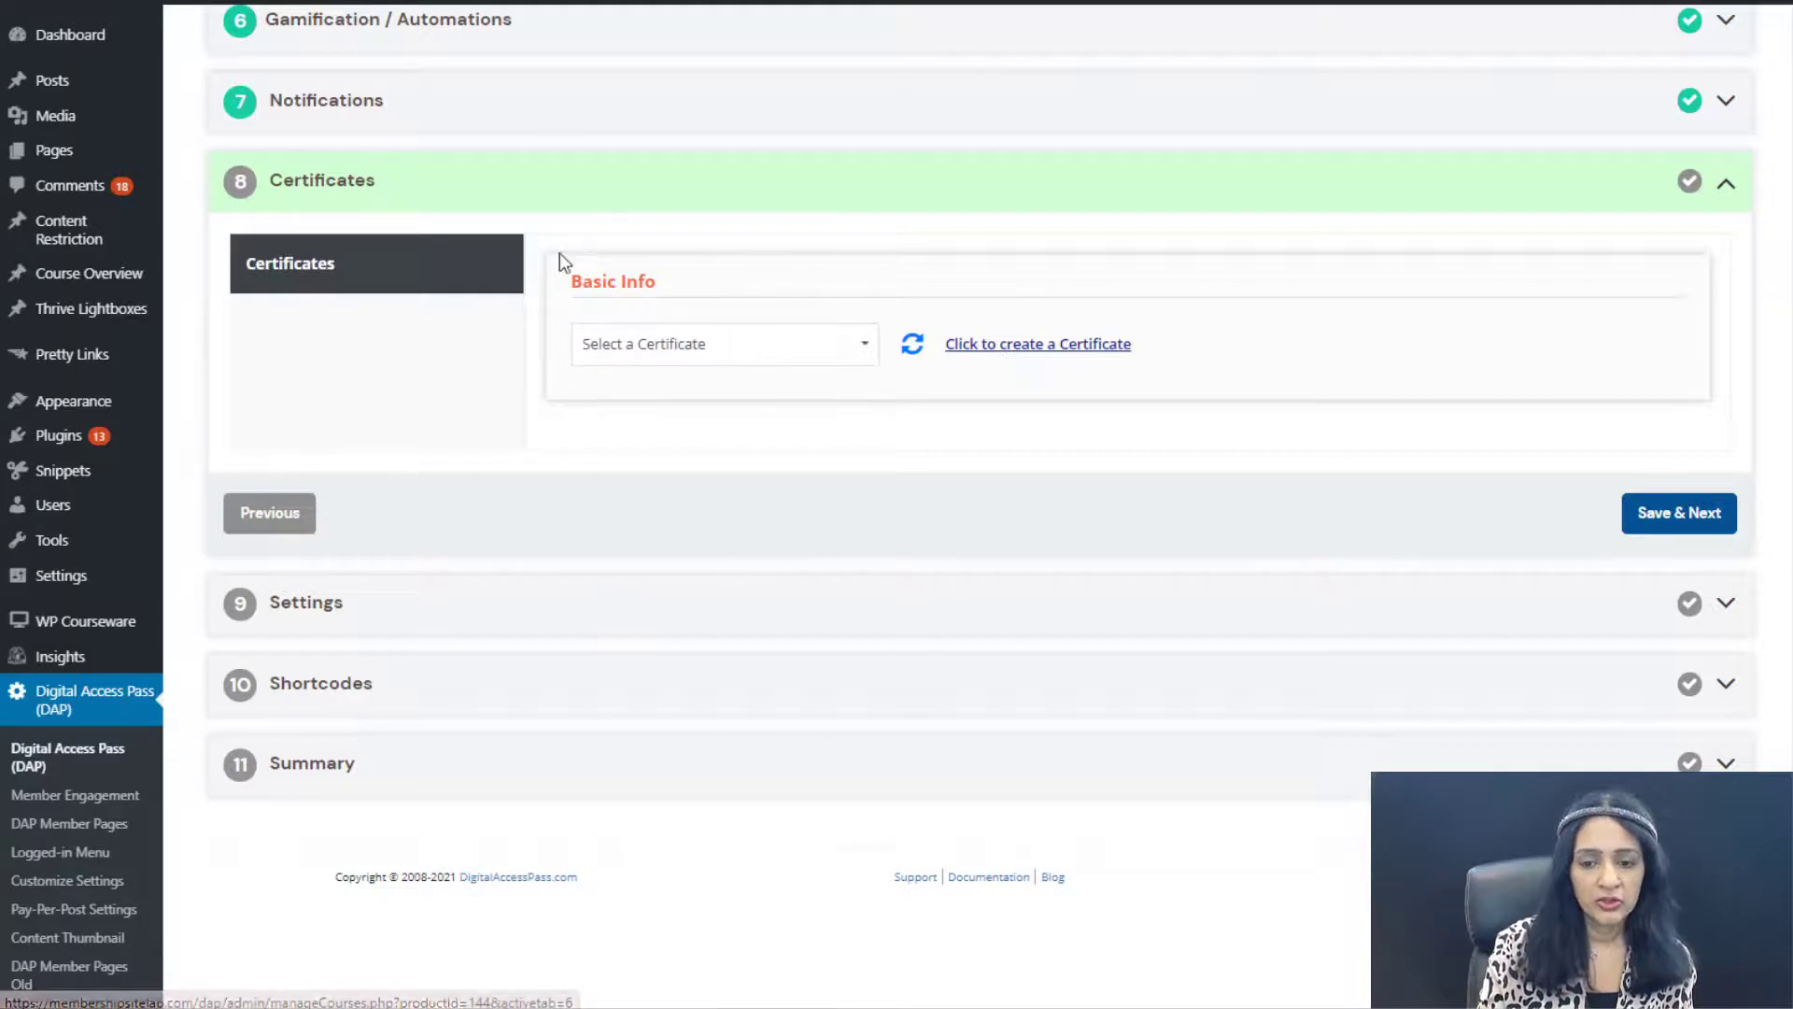
Save the Certificates section without choosing a certificate, save the course Settings, and review the generated shortcodes.
left_click(327, 617)
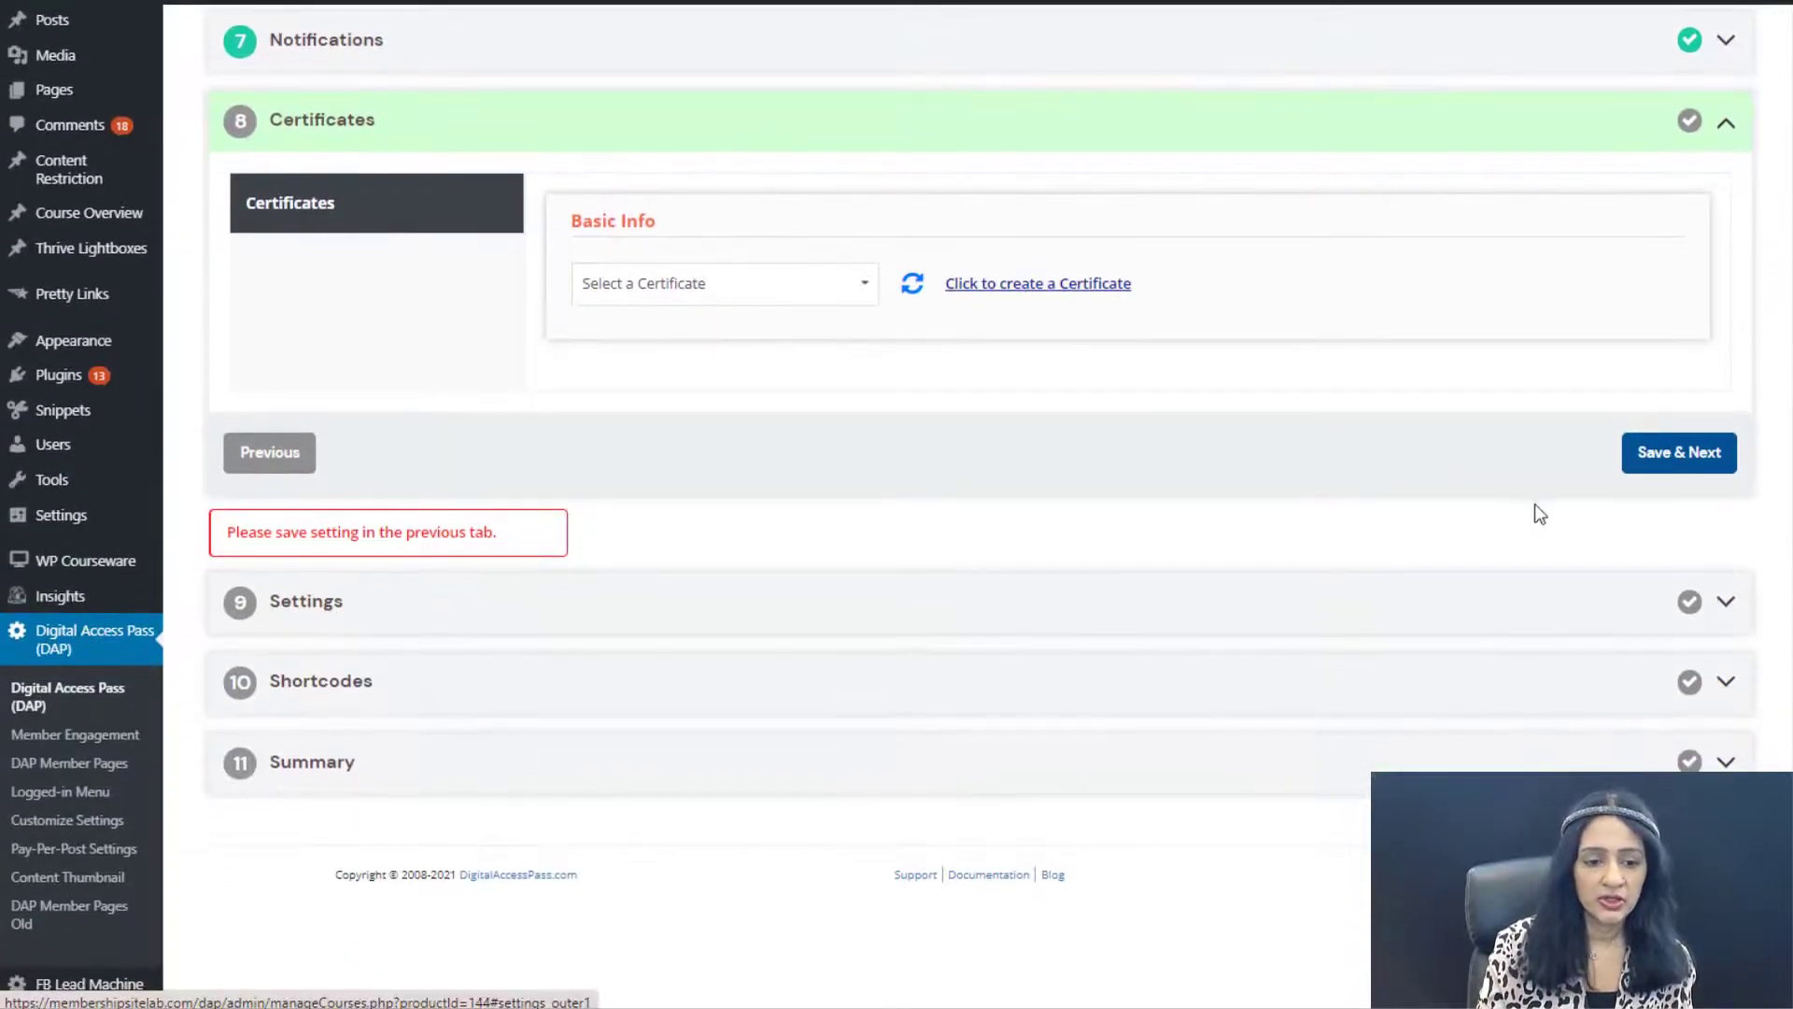
left_click(1668, 458)
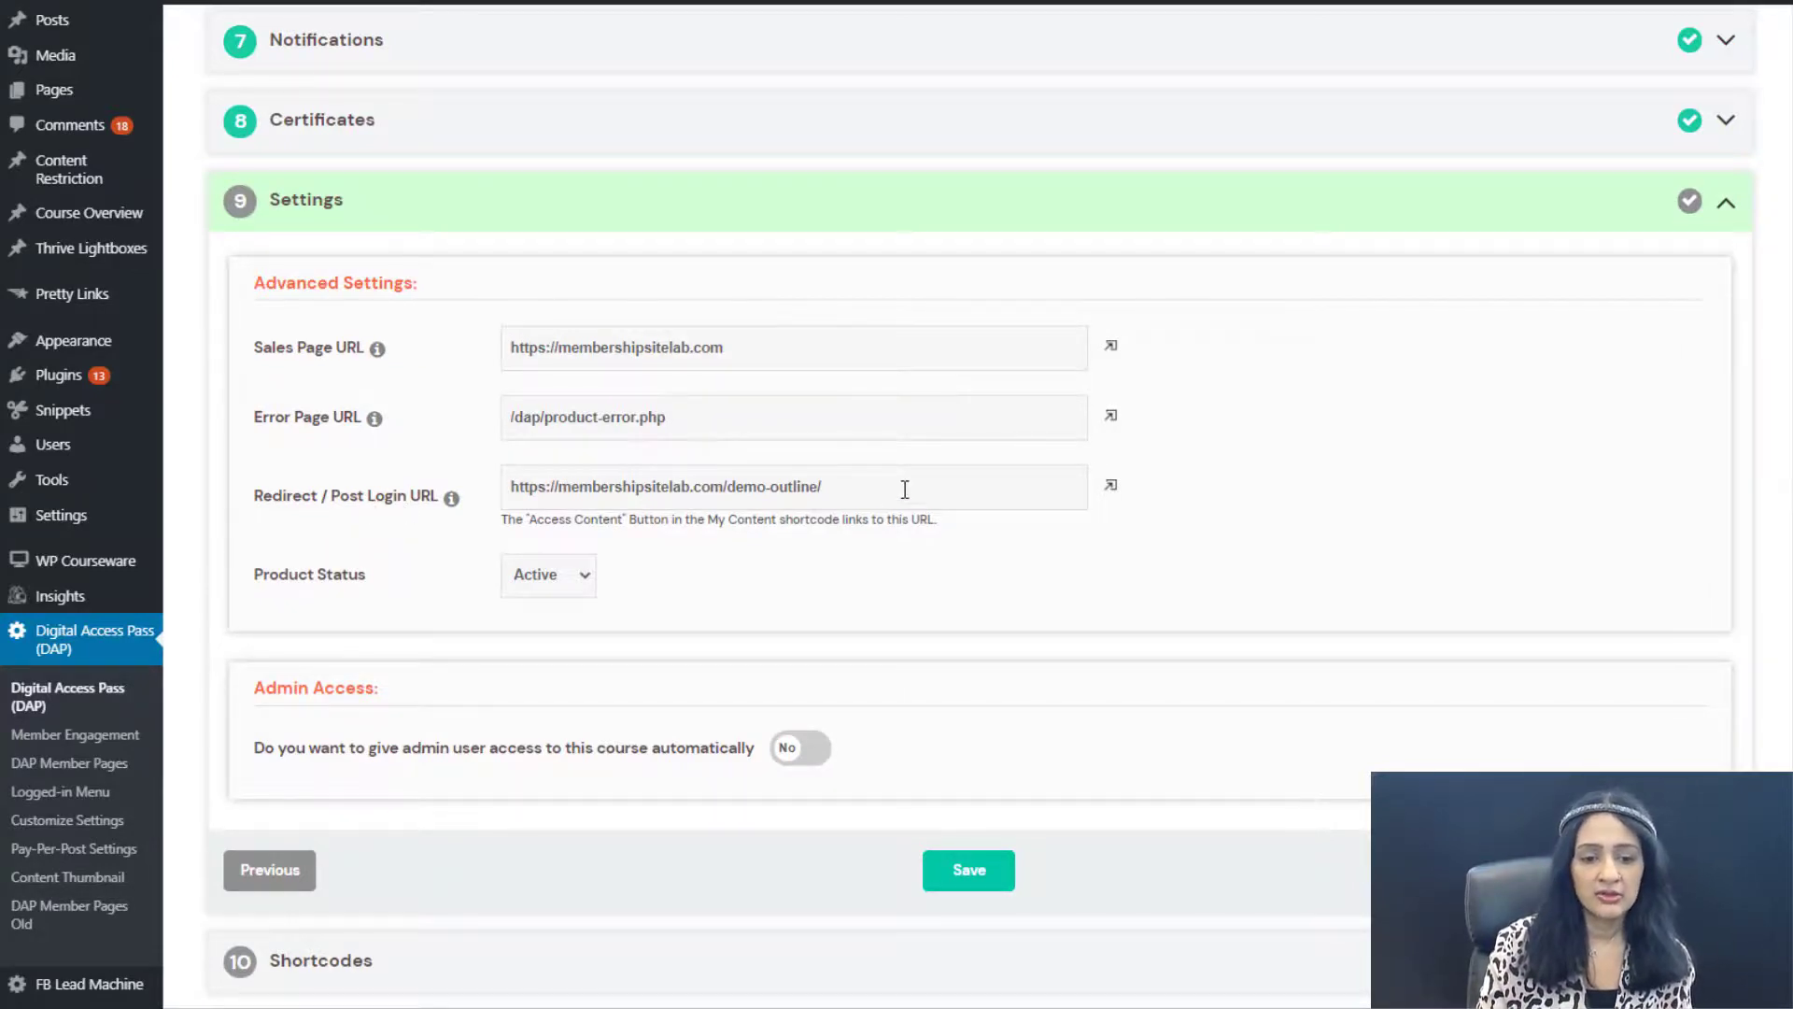
left_click(969, 869)
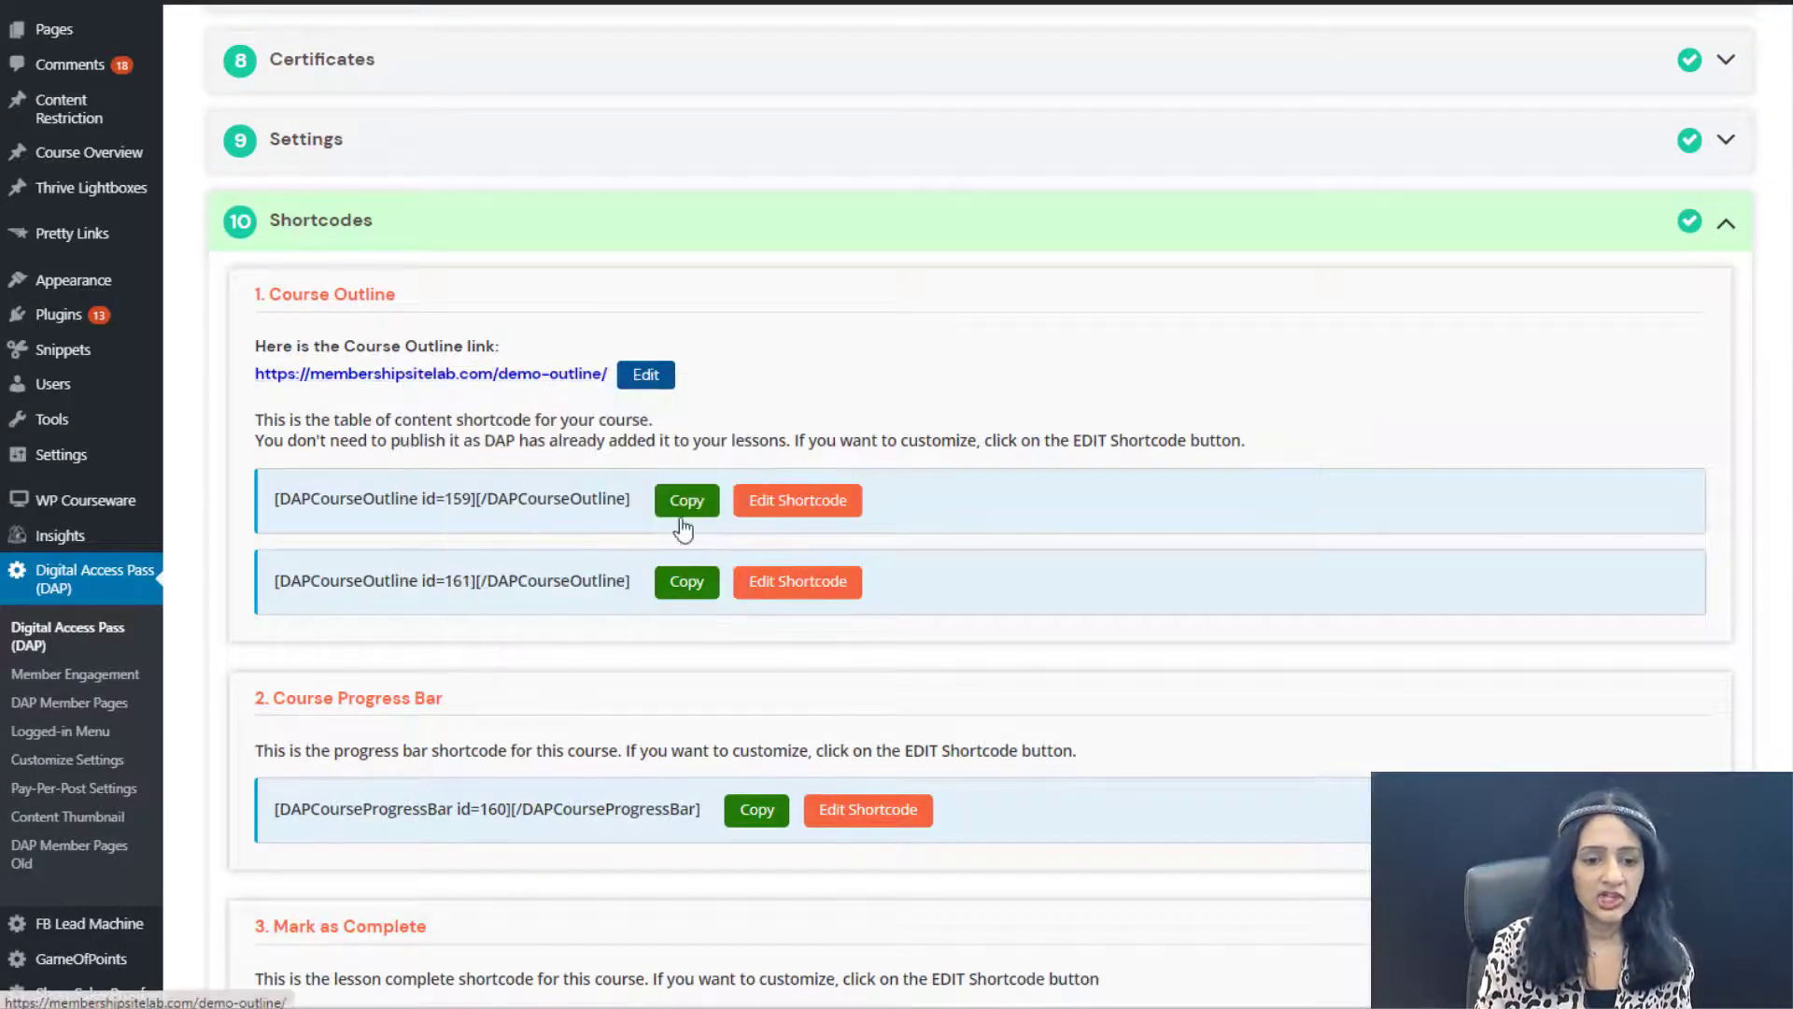
scroll(994, 720, "down", 4)
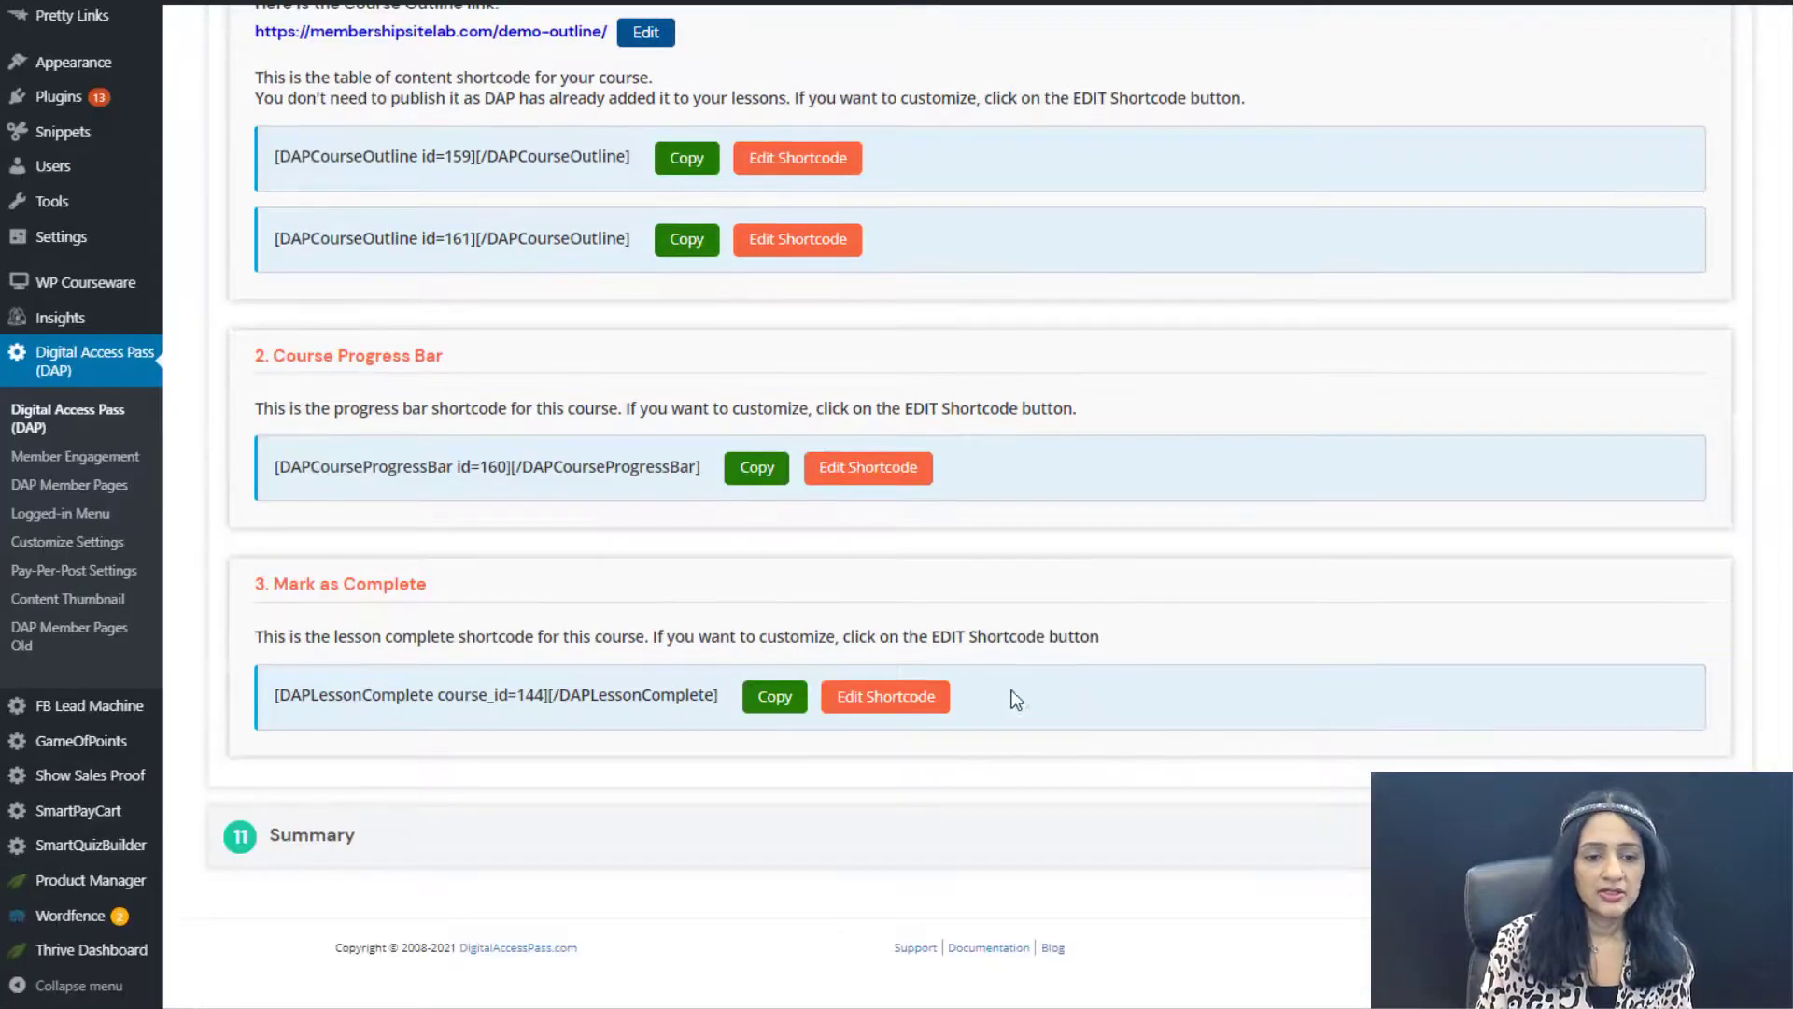
scroll(925, 869, "up", 7)
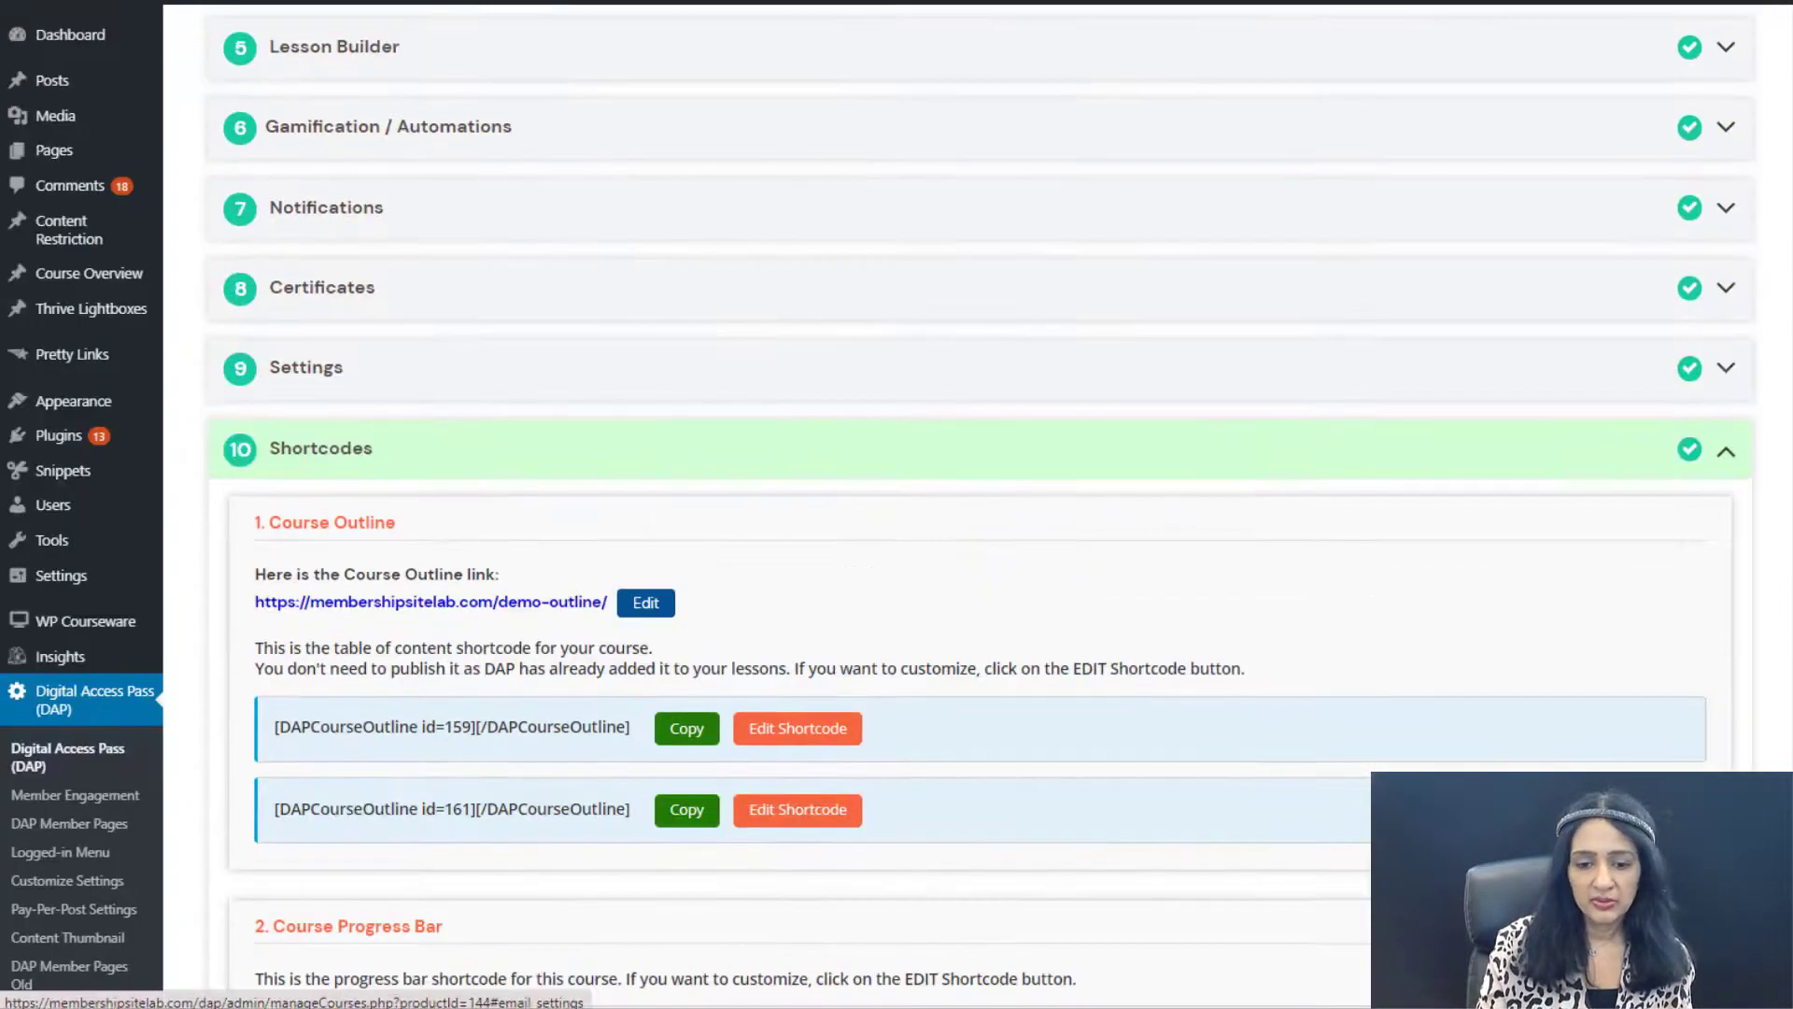
Switch to the published Blocking Quiz and Points course outline and start Lesson 1 Quiz Demo.
left_click(747, 2)
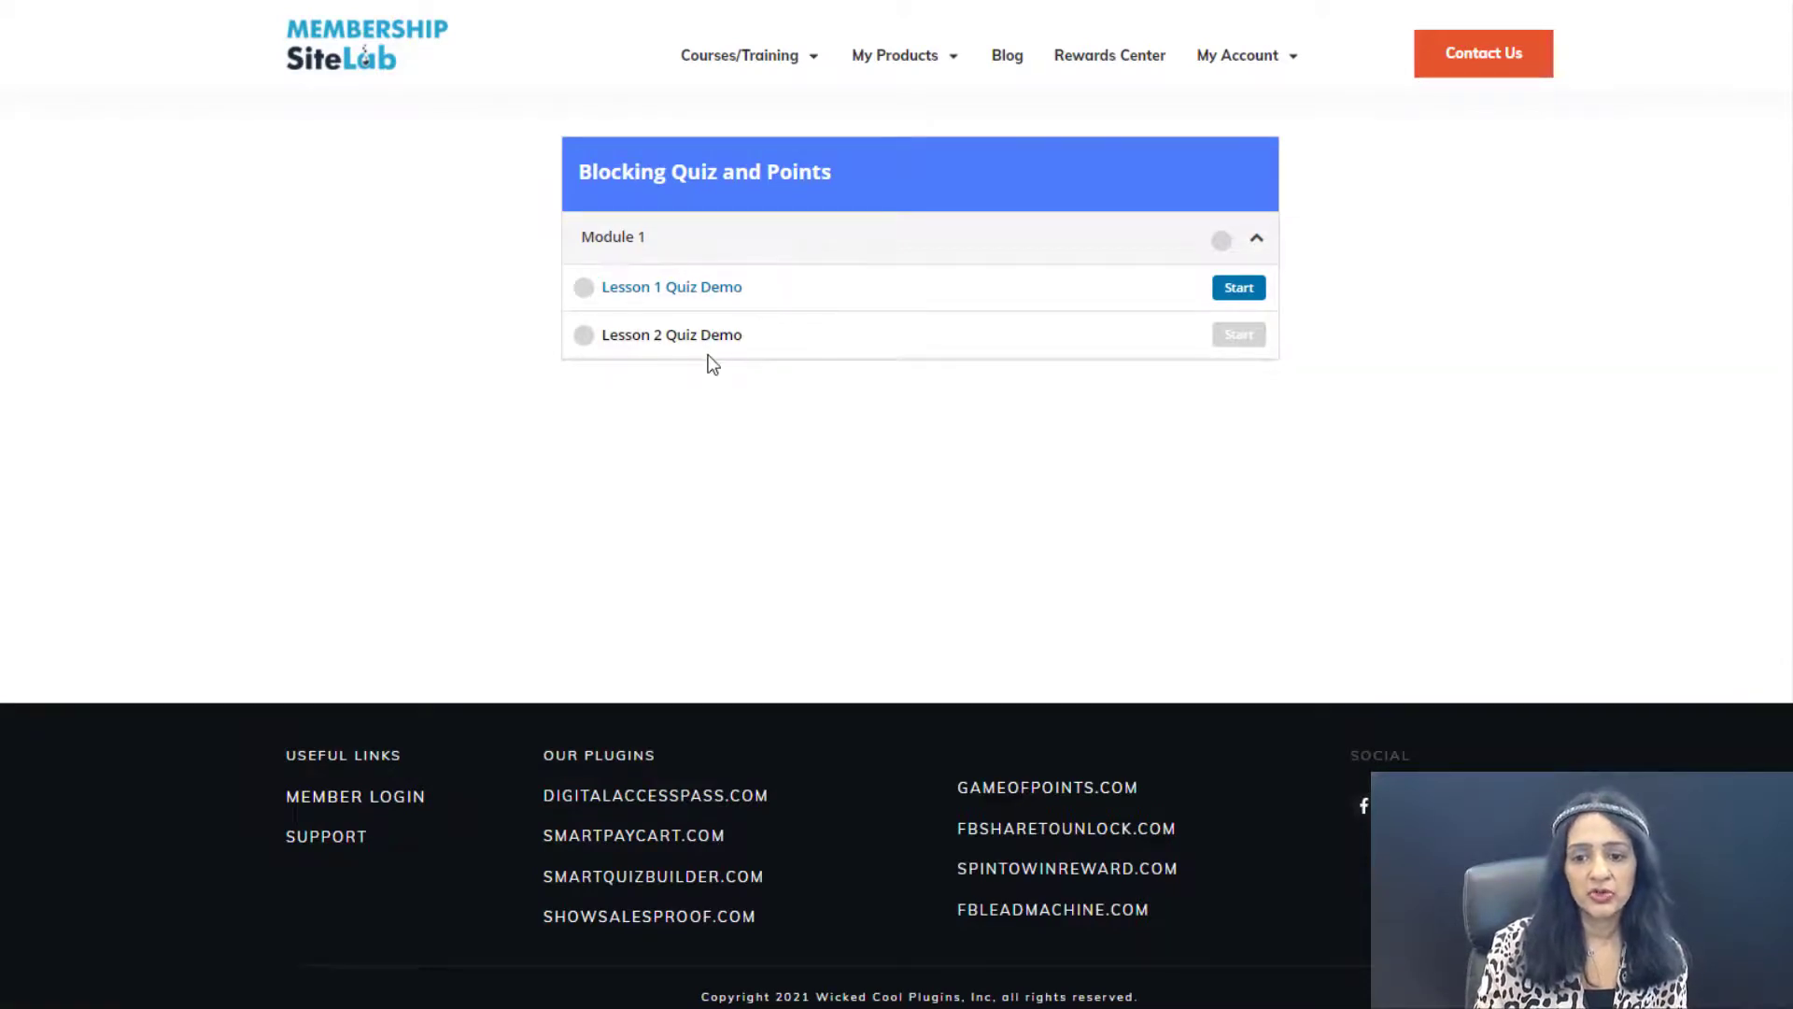
left_click(1246, 291)
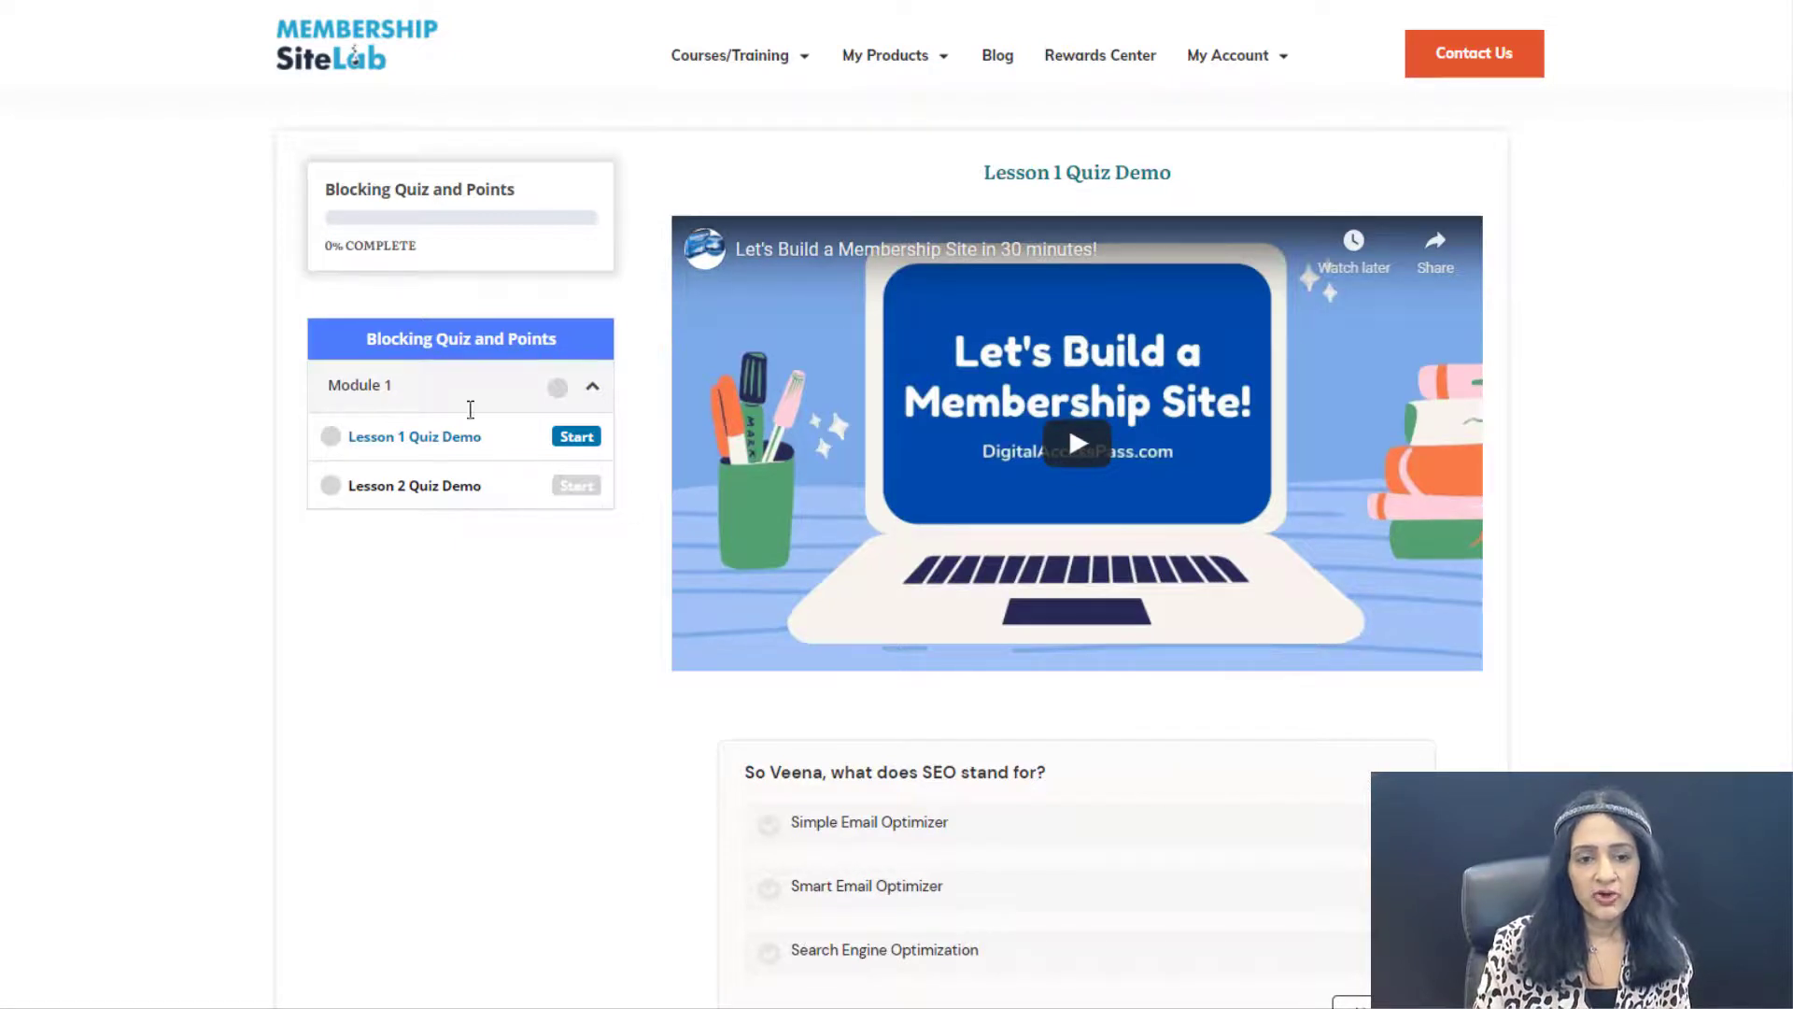
Examine the Lesson 1 Quiz Demo page: progress bar, module outline, video, quiz questions and the Mark As Complete control.
scroll(574, 635, "down", 1)
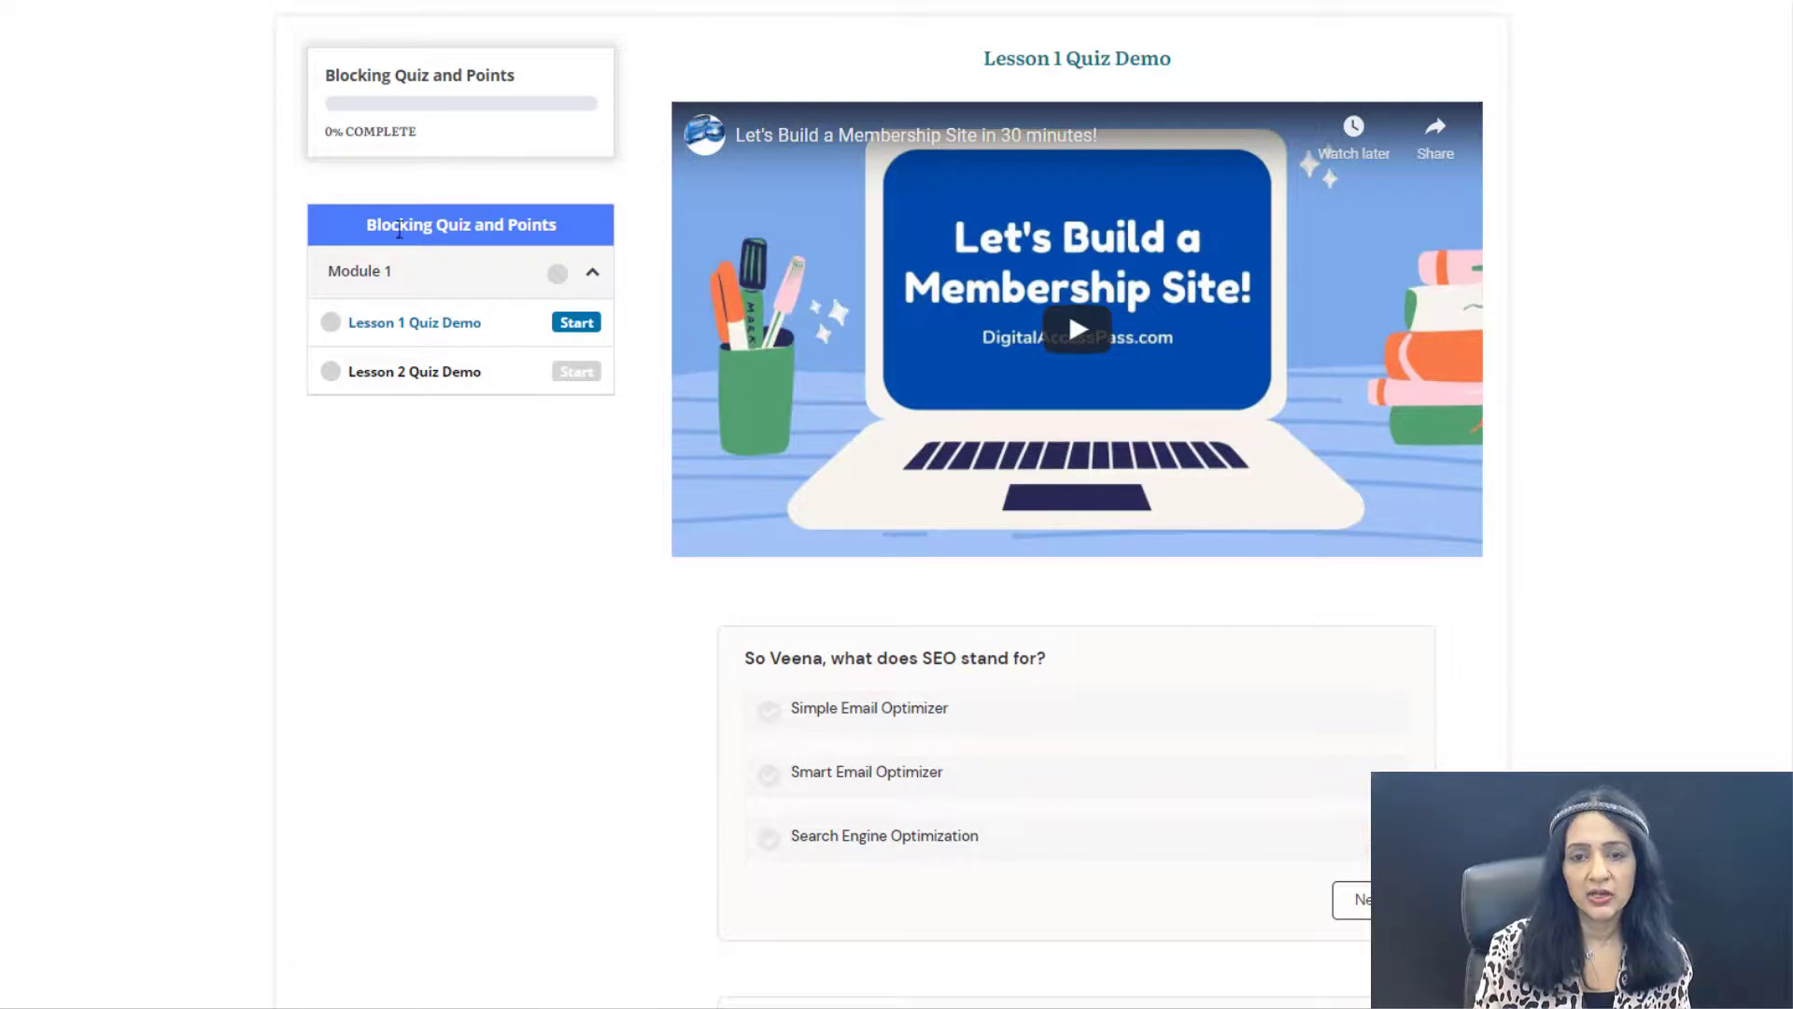
scroll(472, 532, "down", 1)
scroll(472, 533, "up", 2)
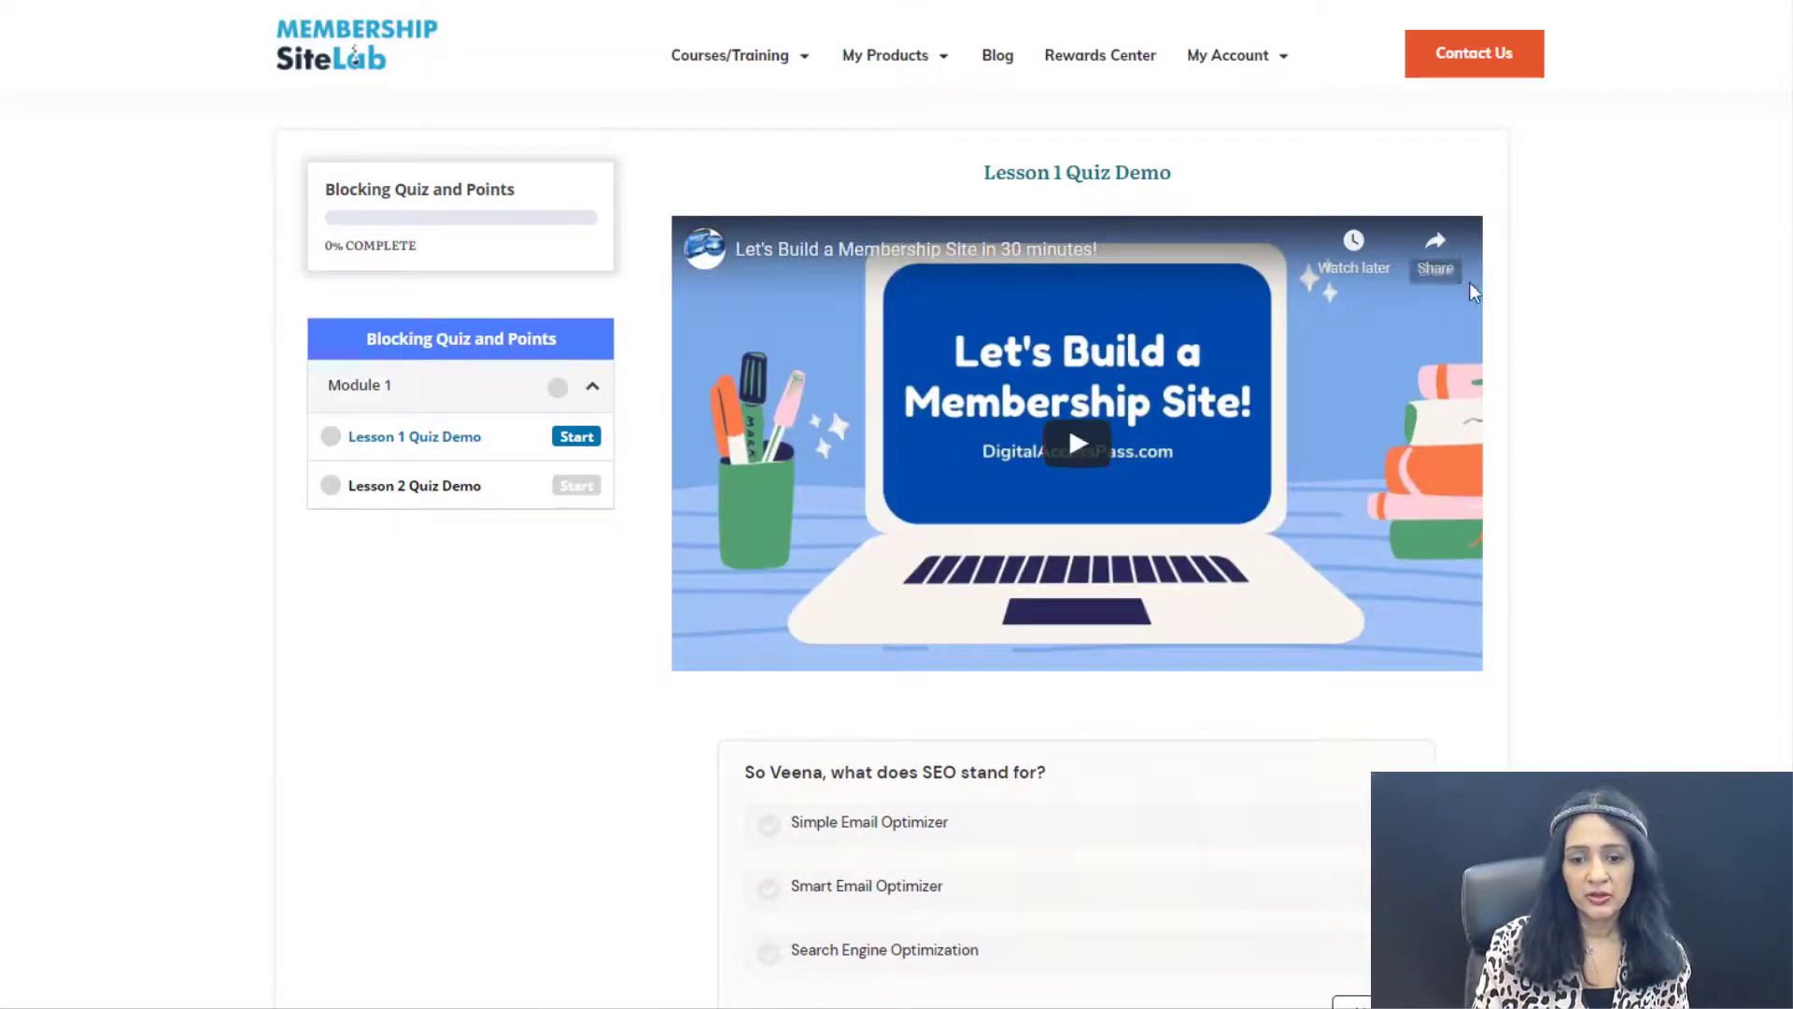
scroll(626, 590, "down", 2)
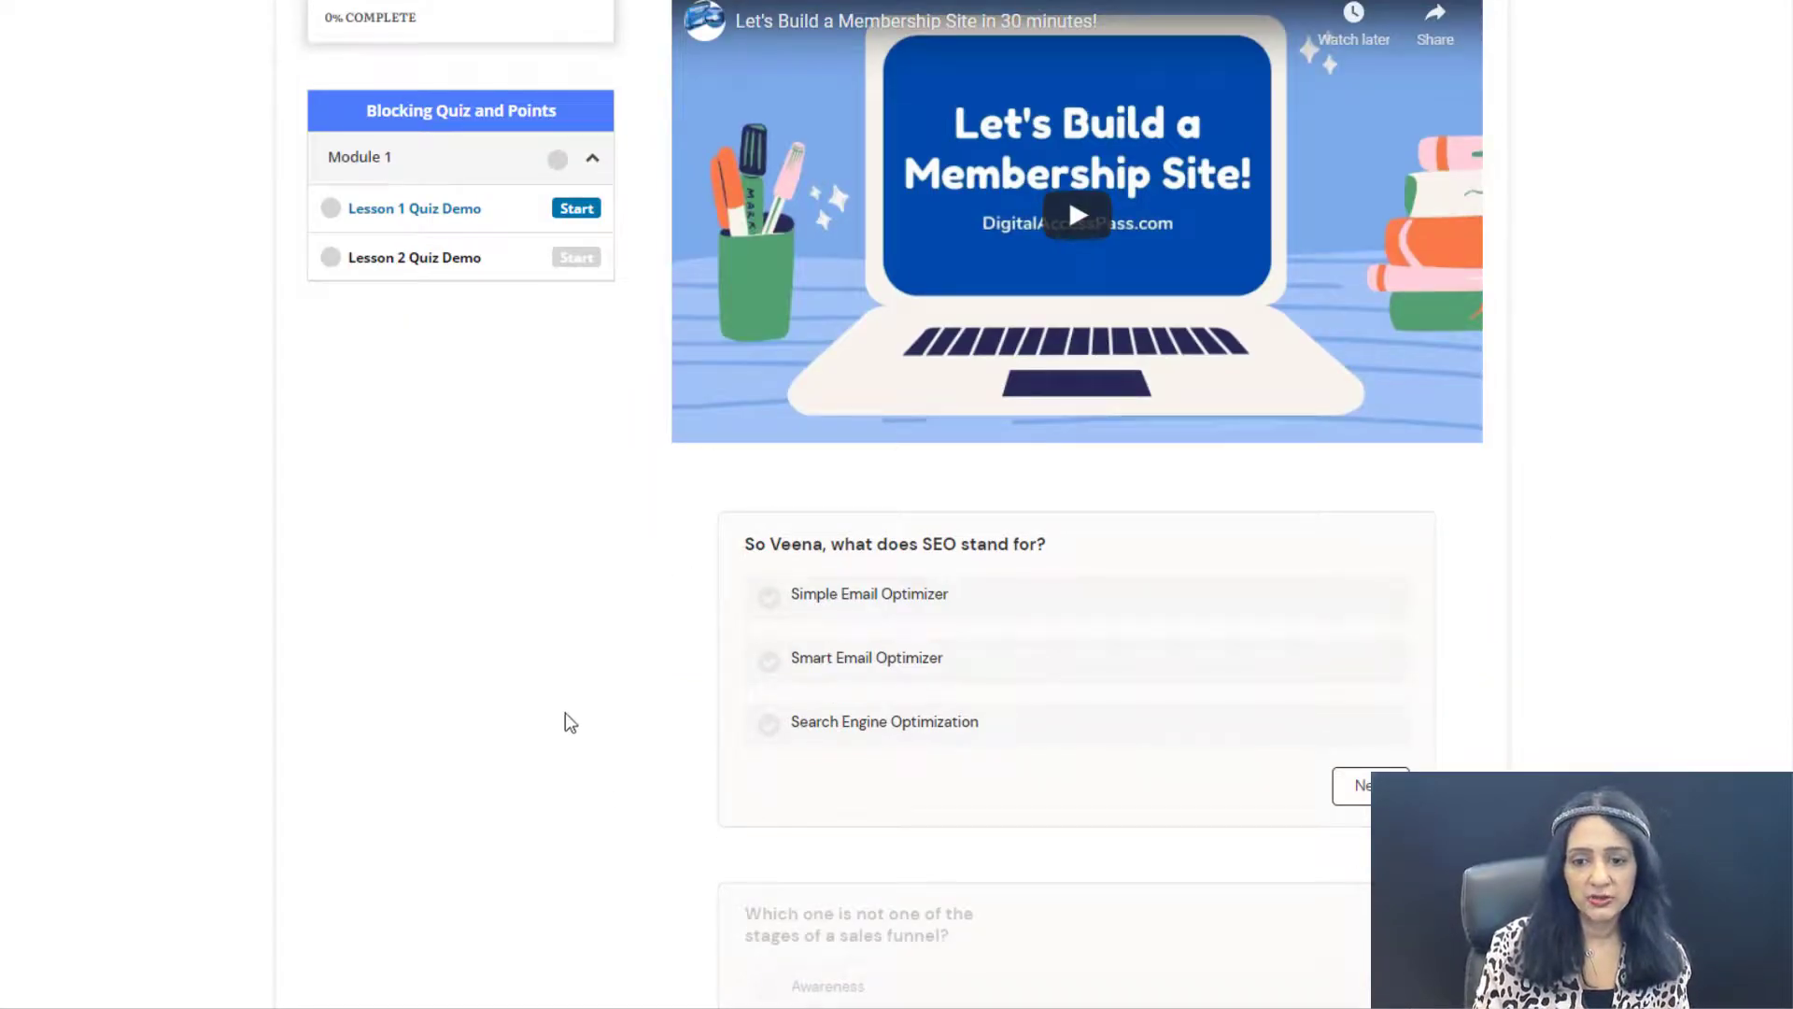
scroll(661, 643, "up", 1)
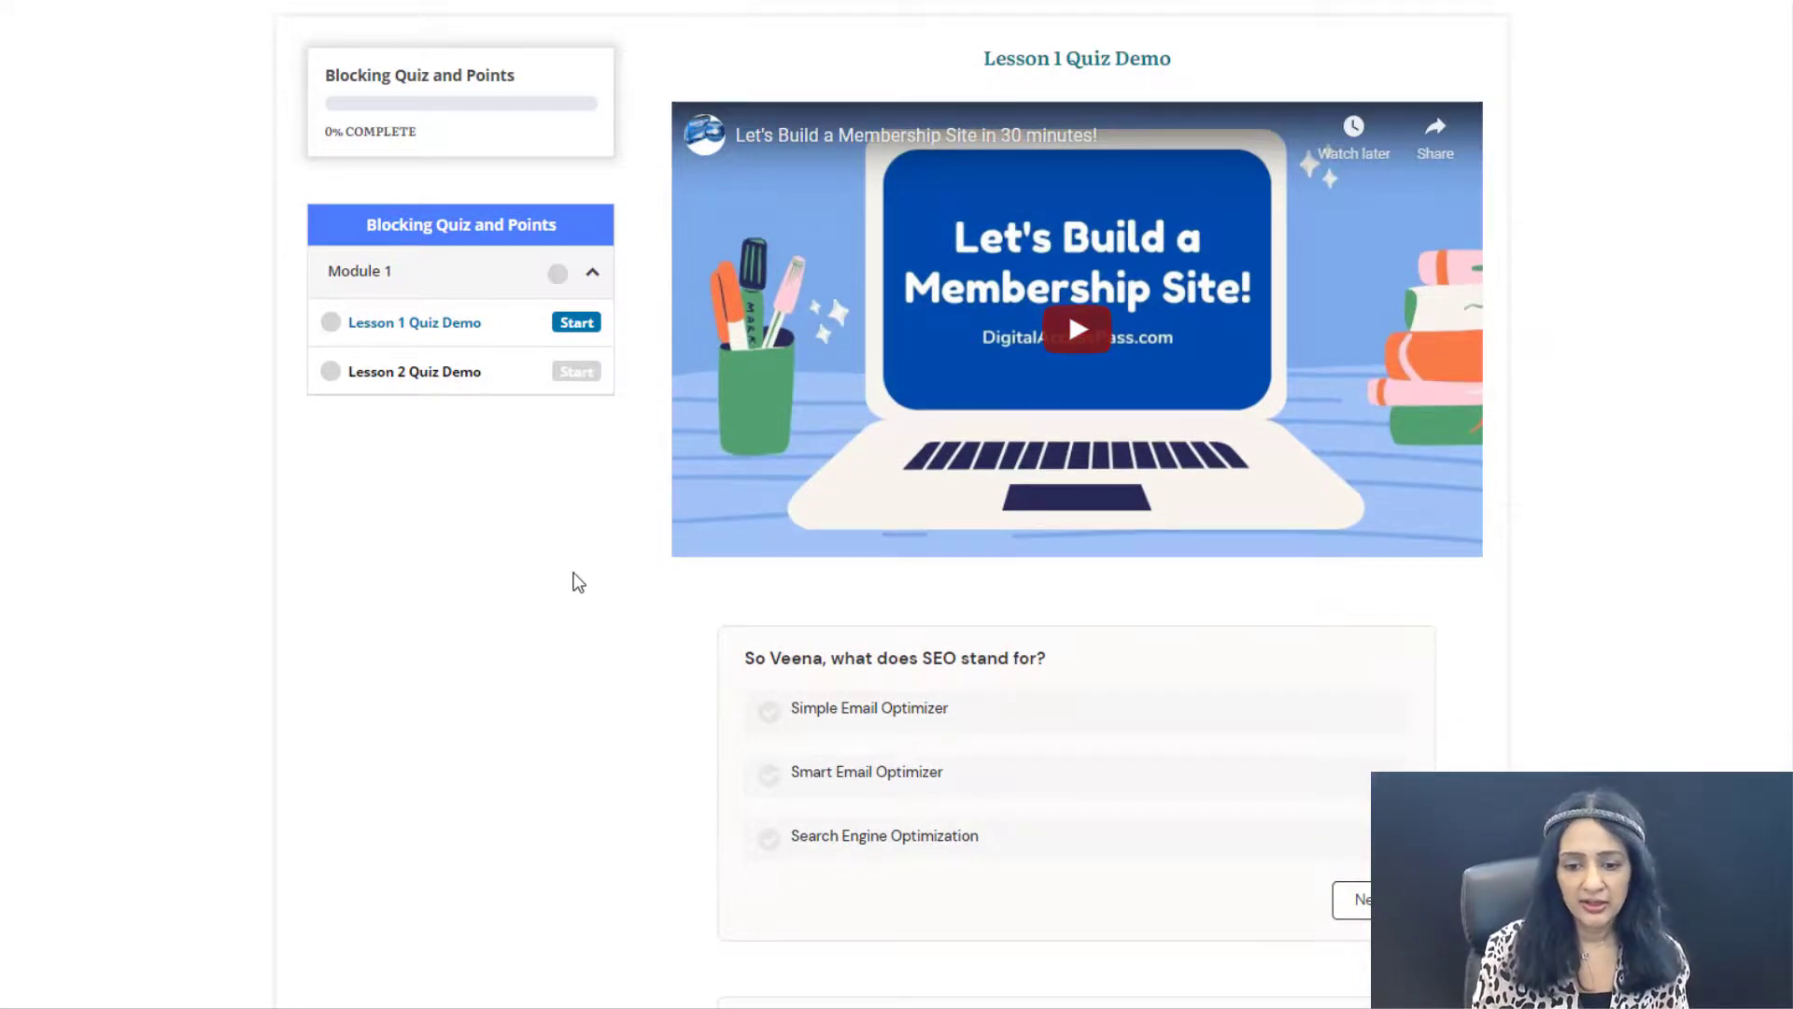
scroll(555, 569, "down", 2)
scroll(556, 574, "down", 1)
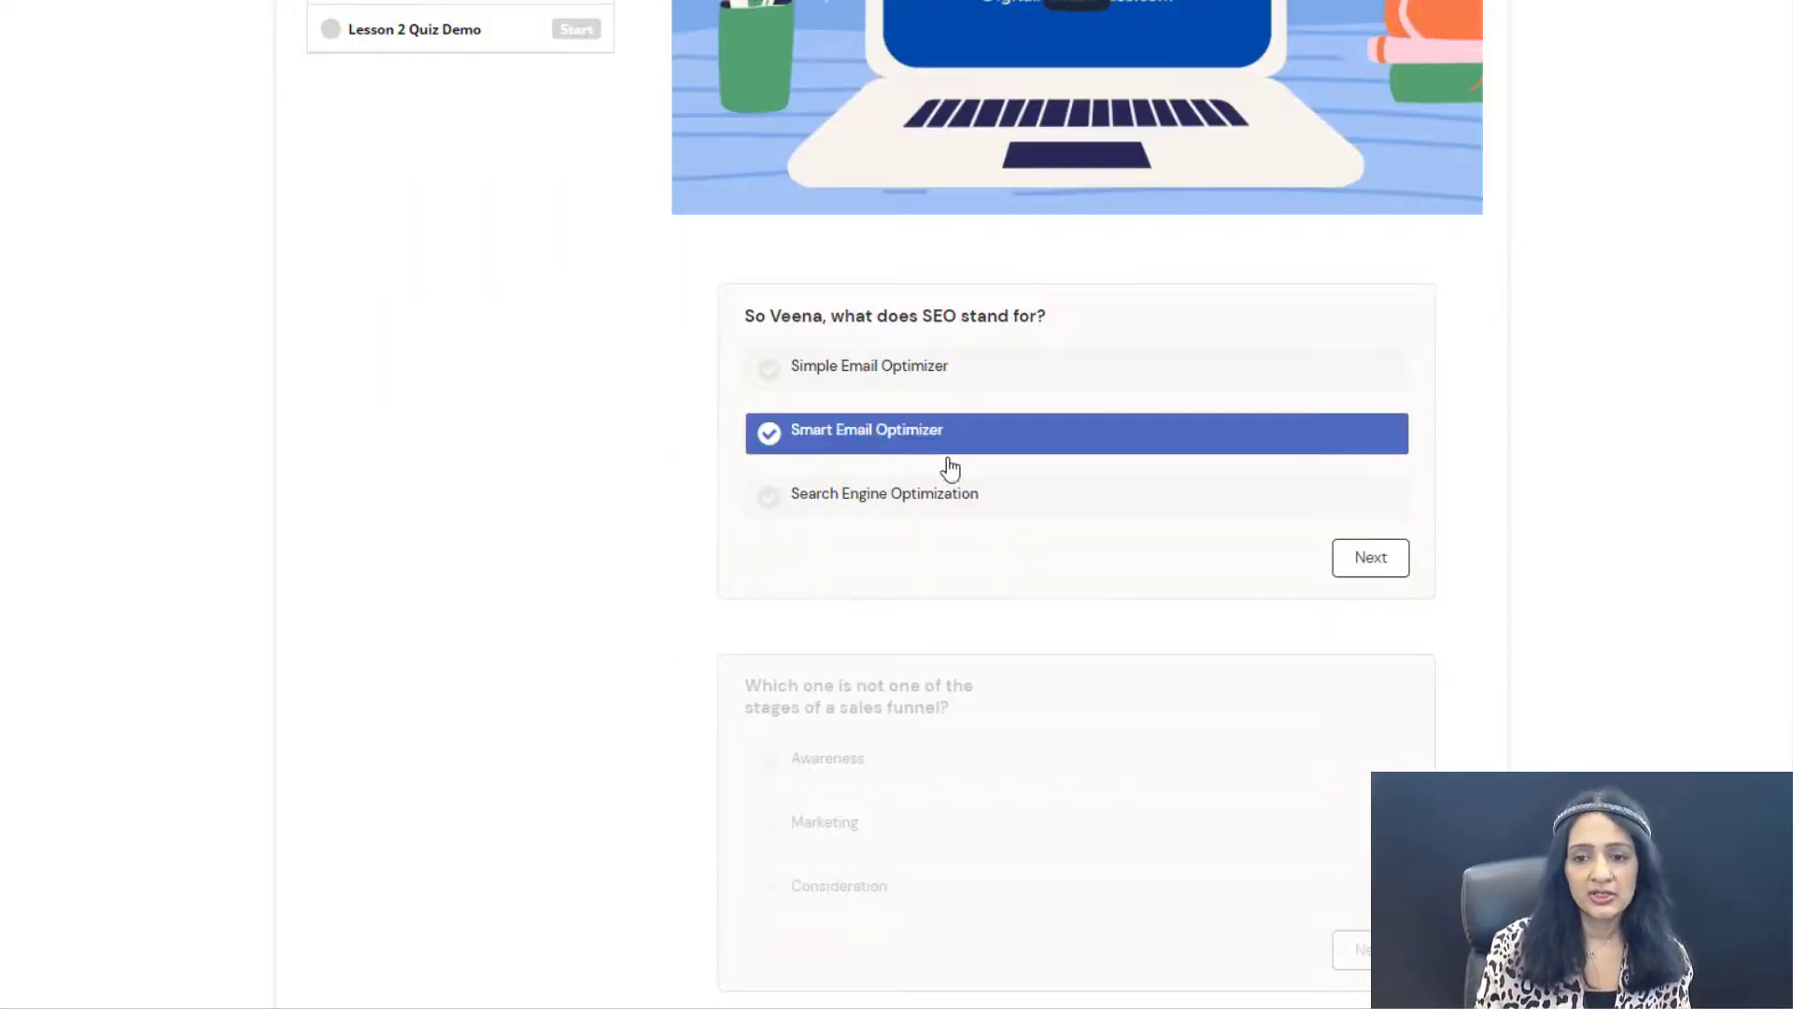
scroll(736, 609, "down", 3)
scroll(639, 594, "up", 4)
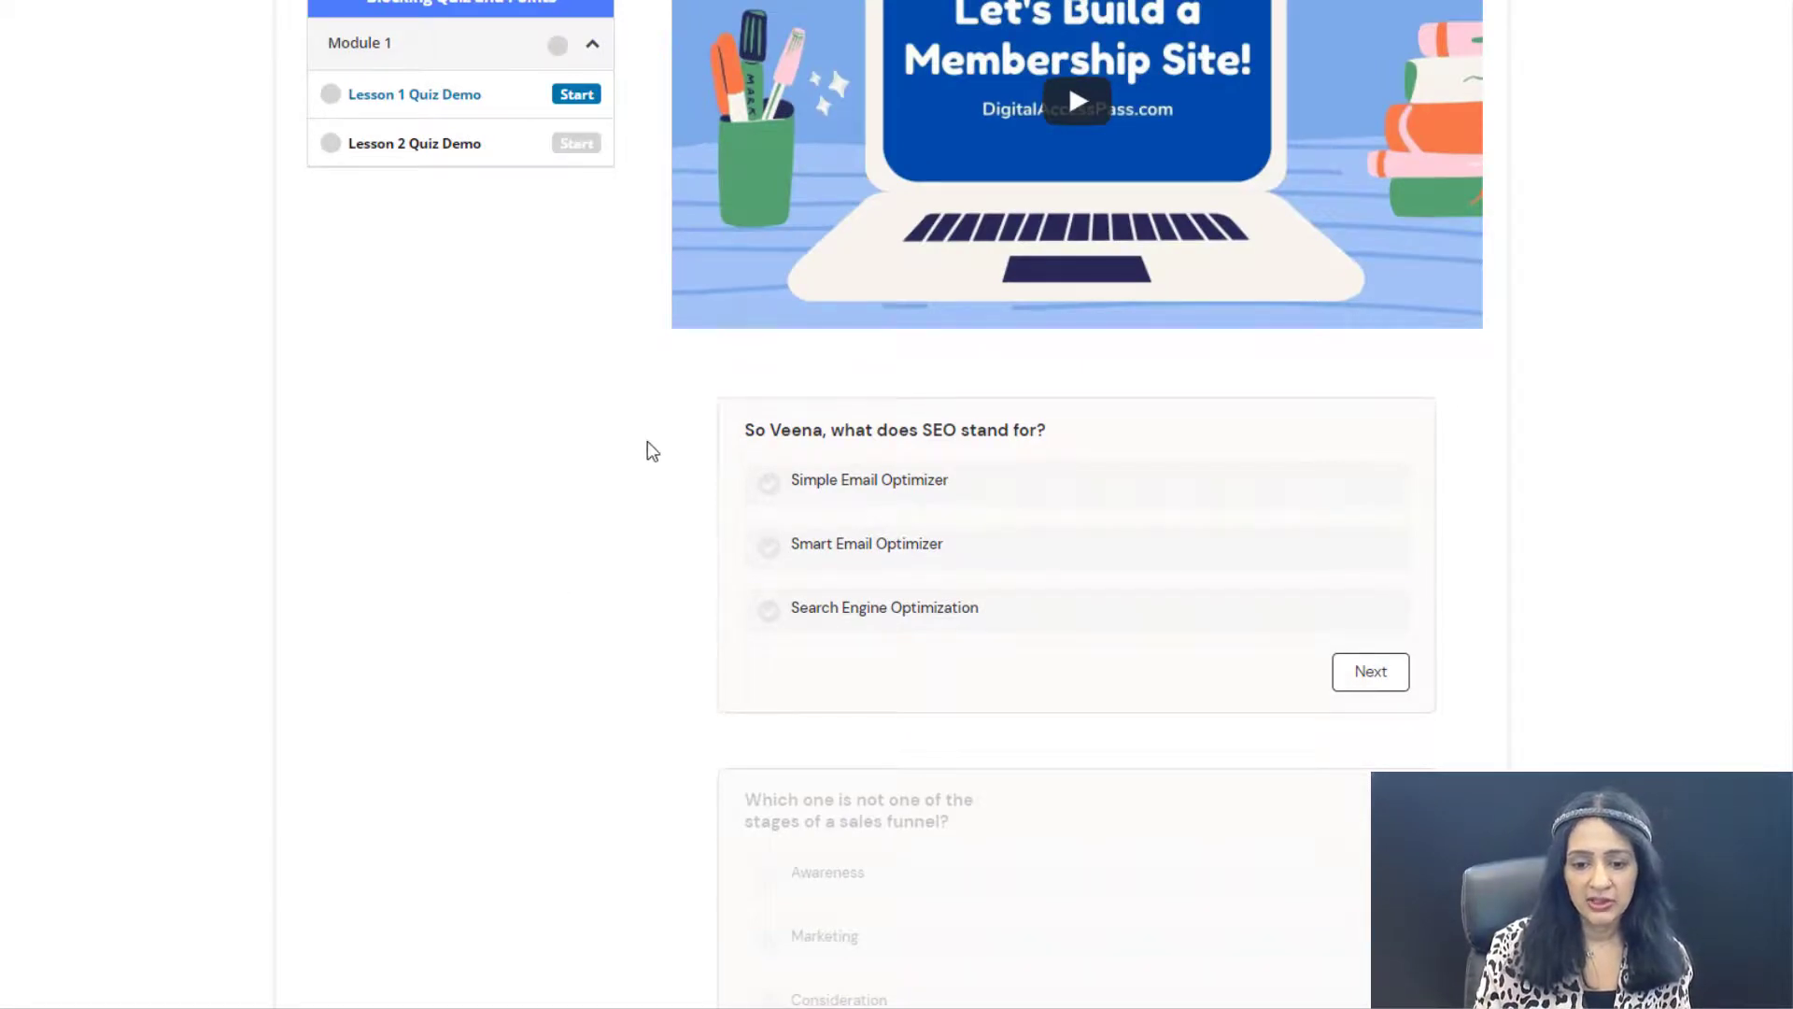
Answer the three quiz questions with Search Engine Optimization, Marketing and TRUE, and request the results.
left_click(962, 481)
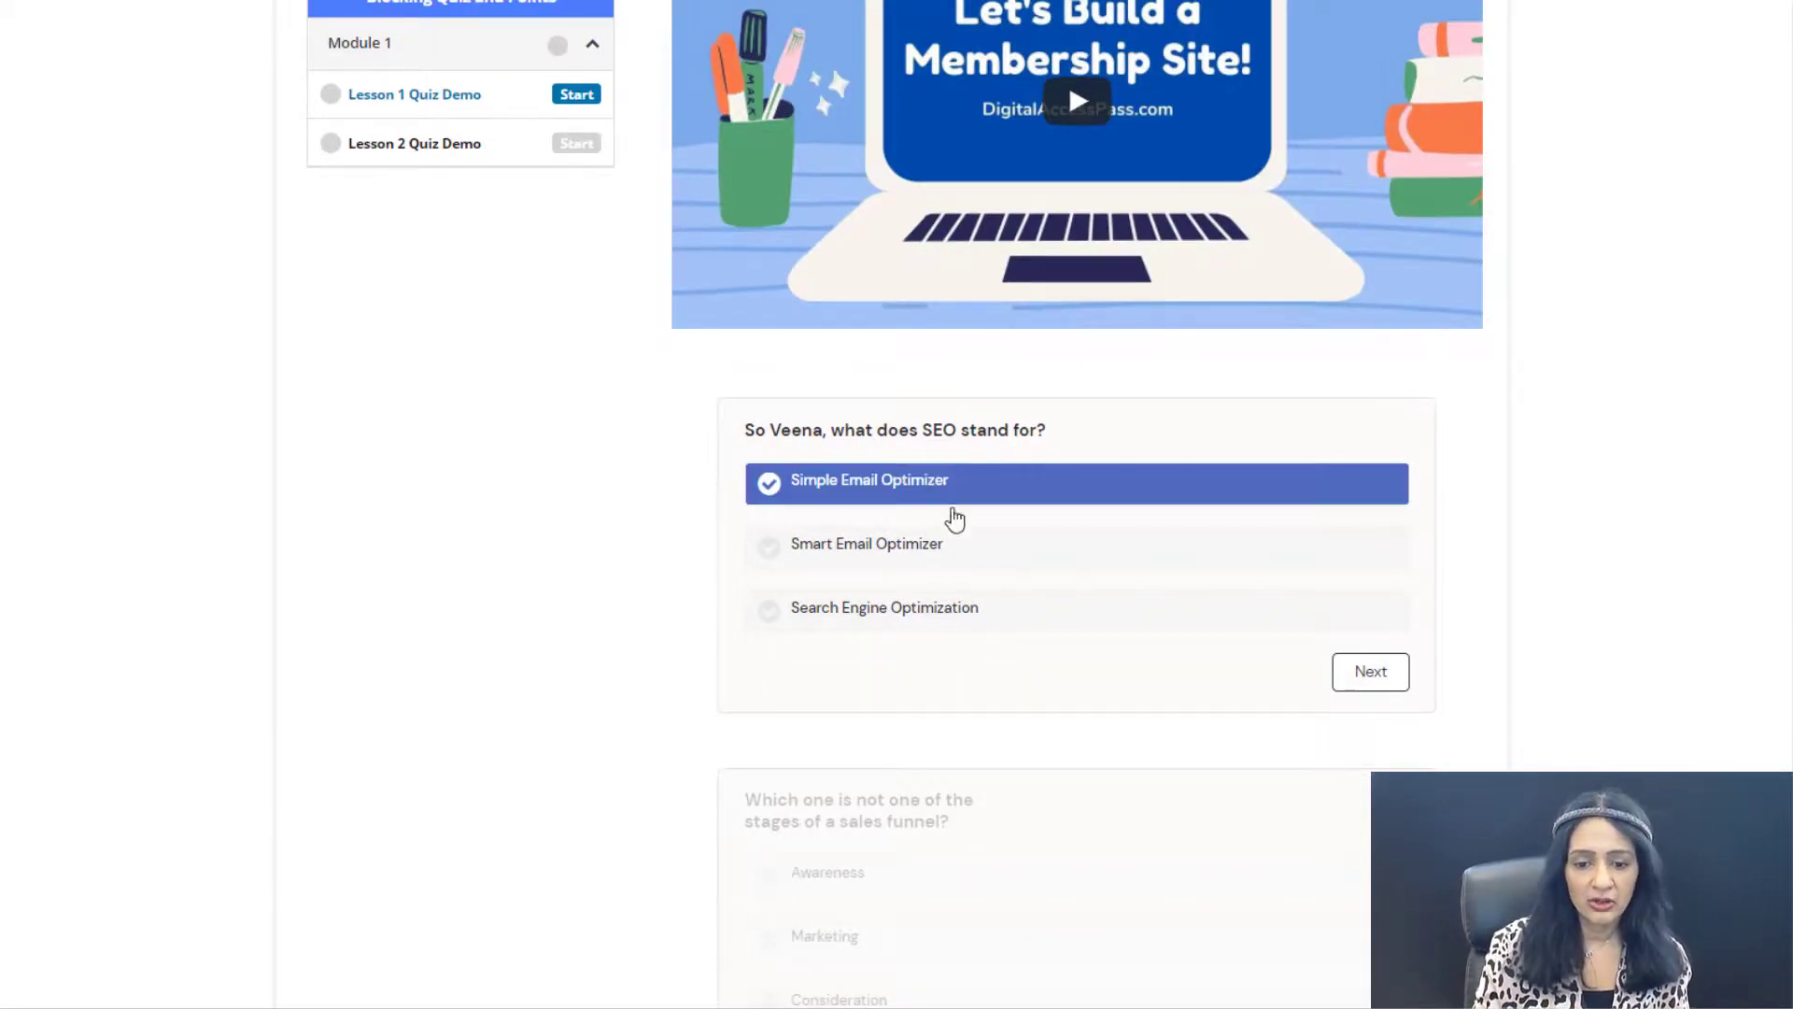
left_click(883, 549)
left_click(872, 605)
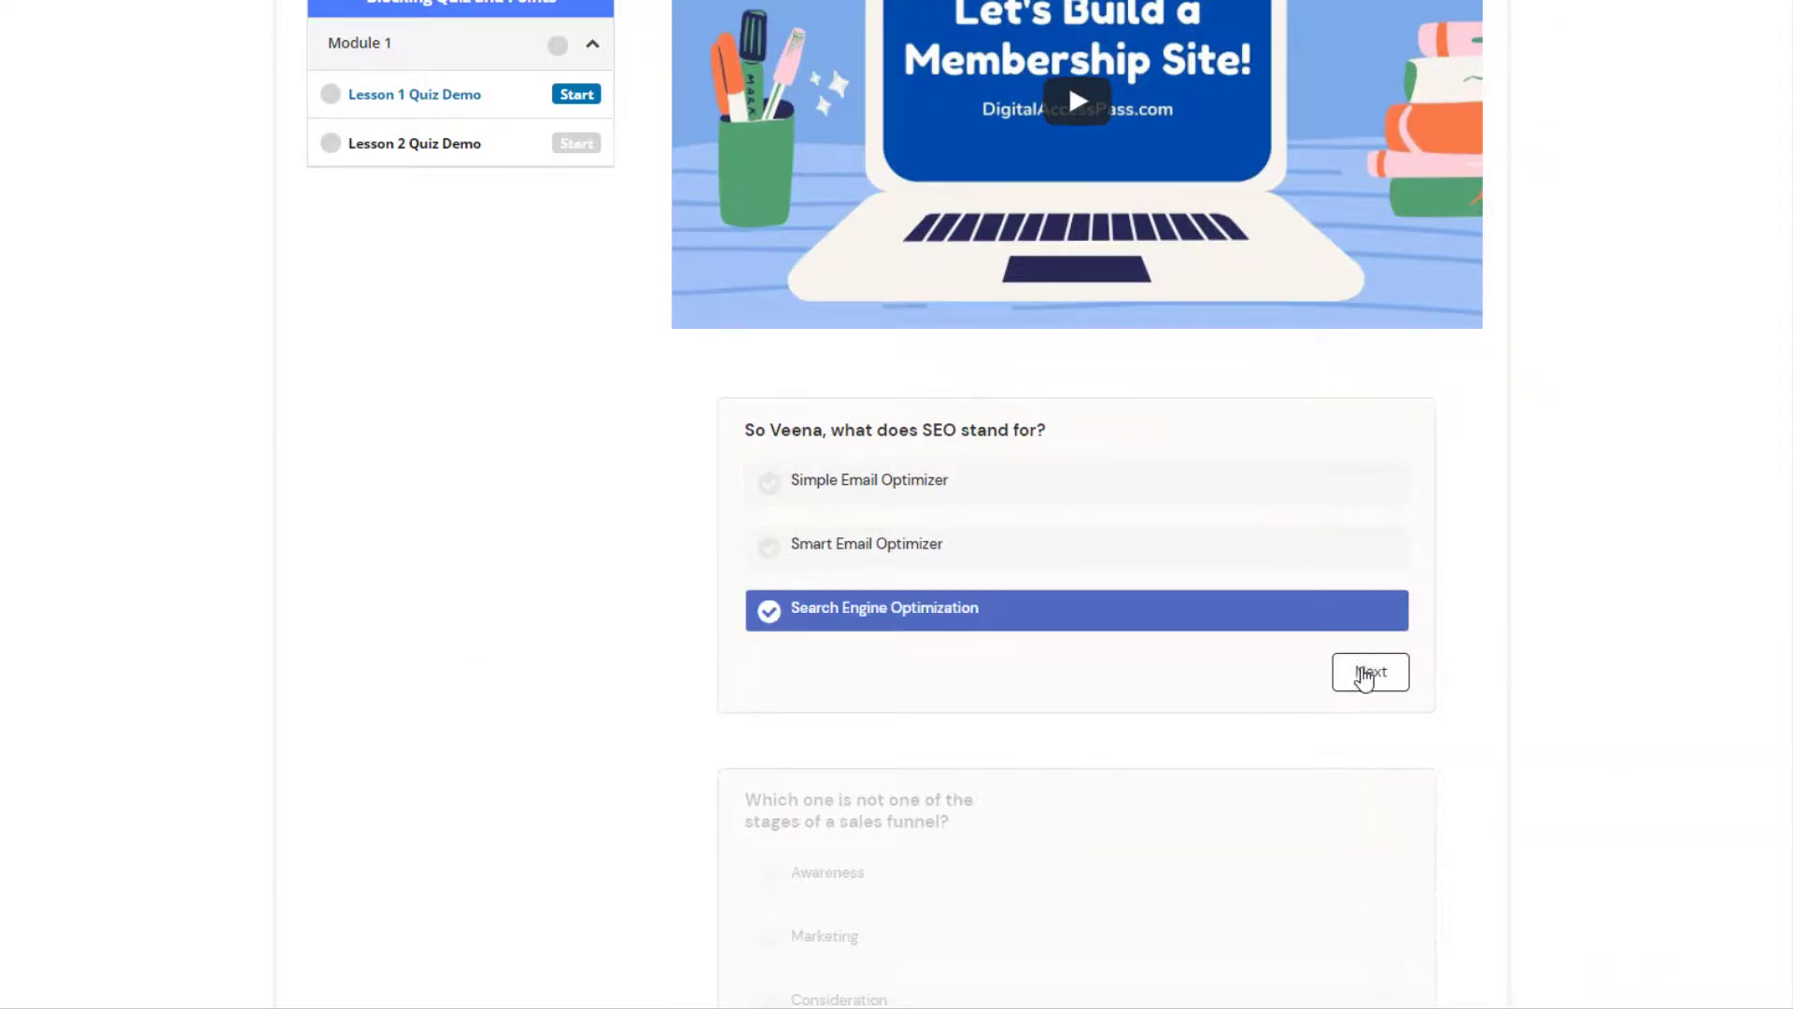
left_click(1370, 672)
left_click(854, 166)
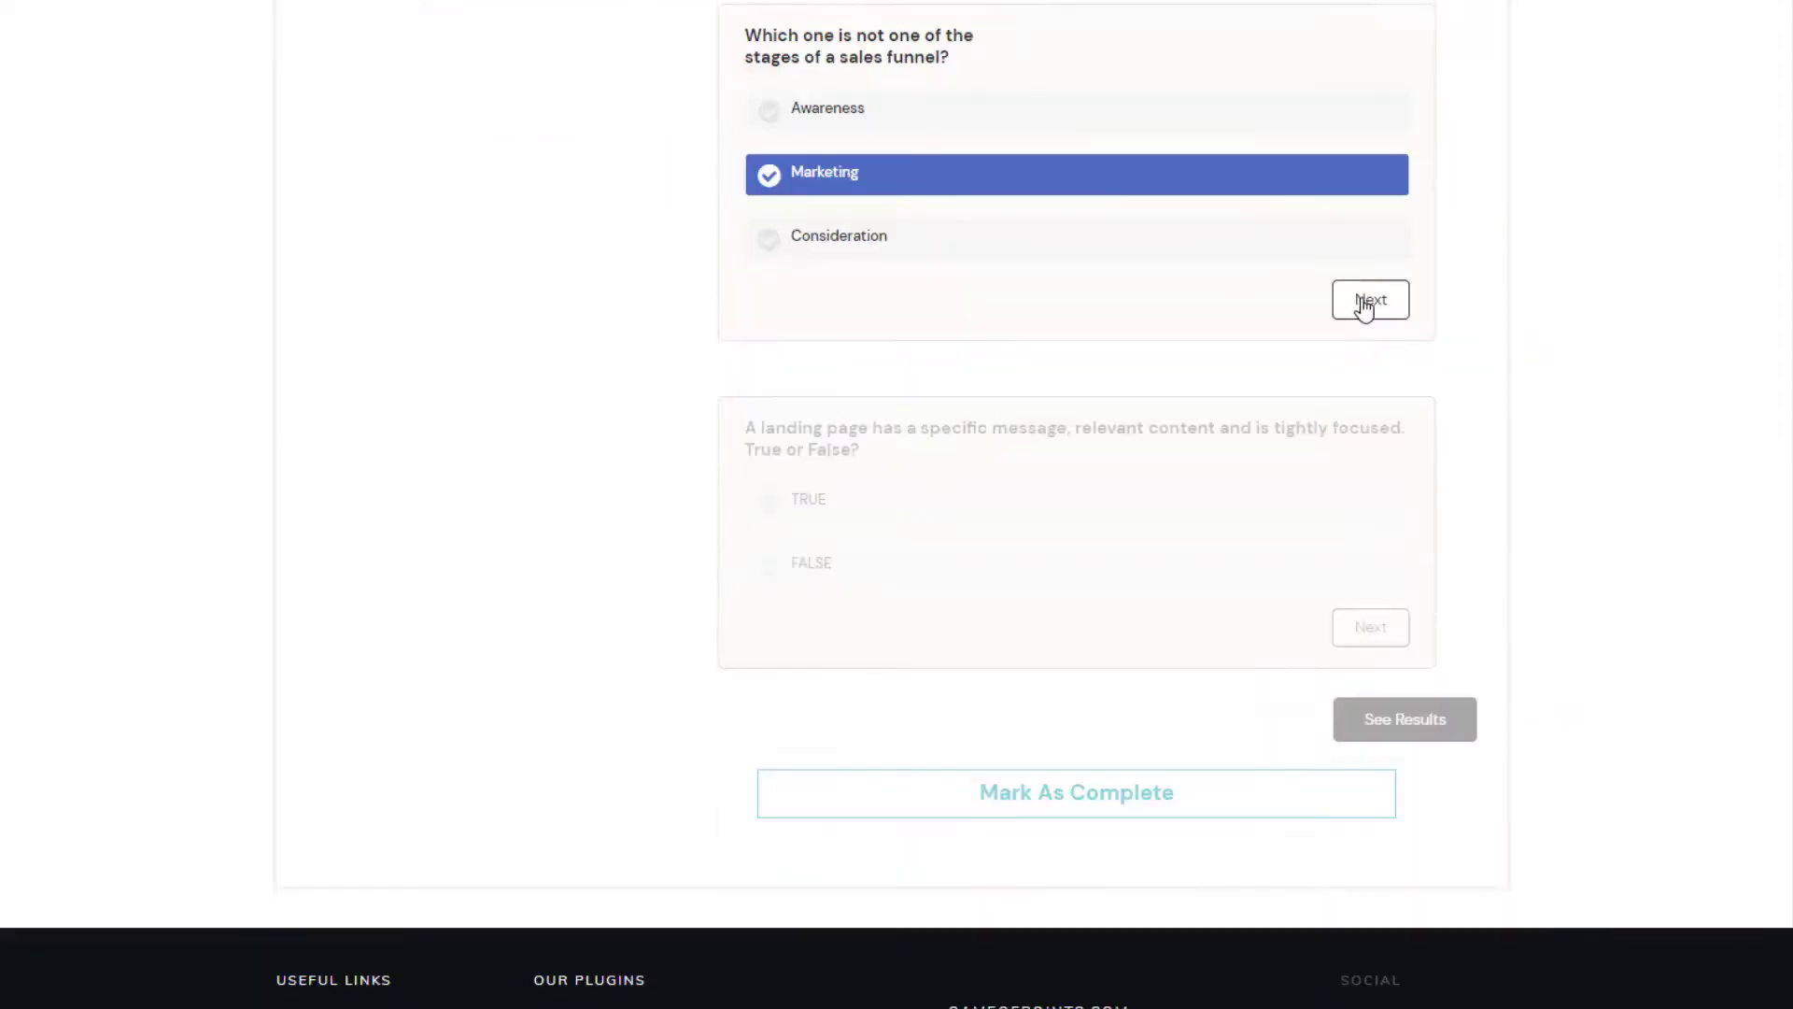
left_click(1363, 303)
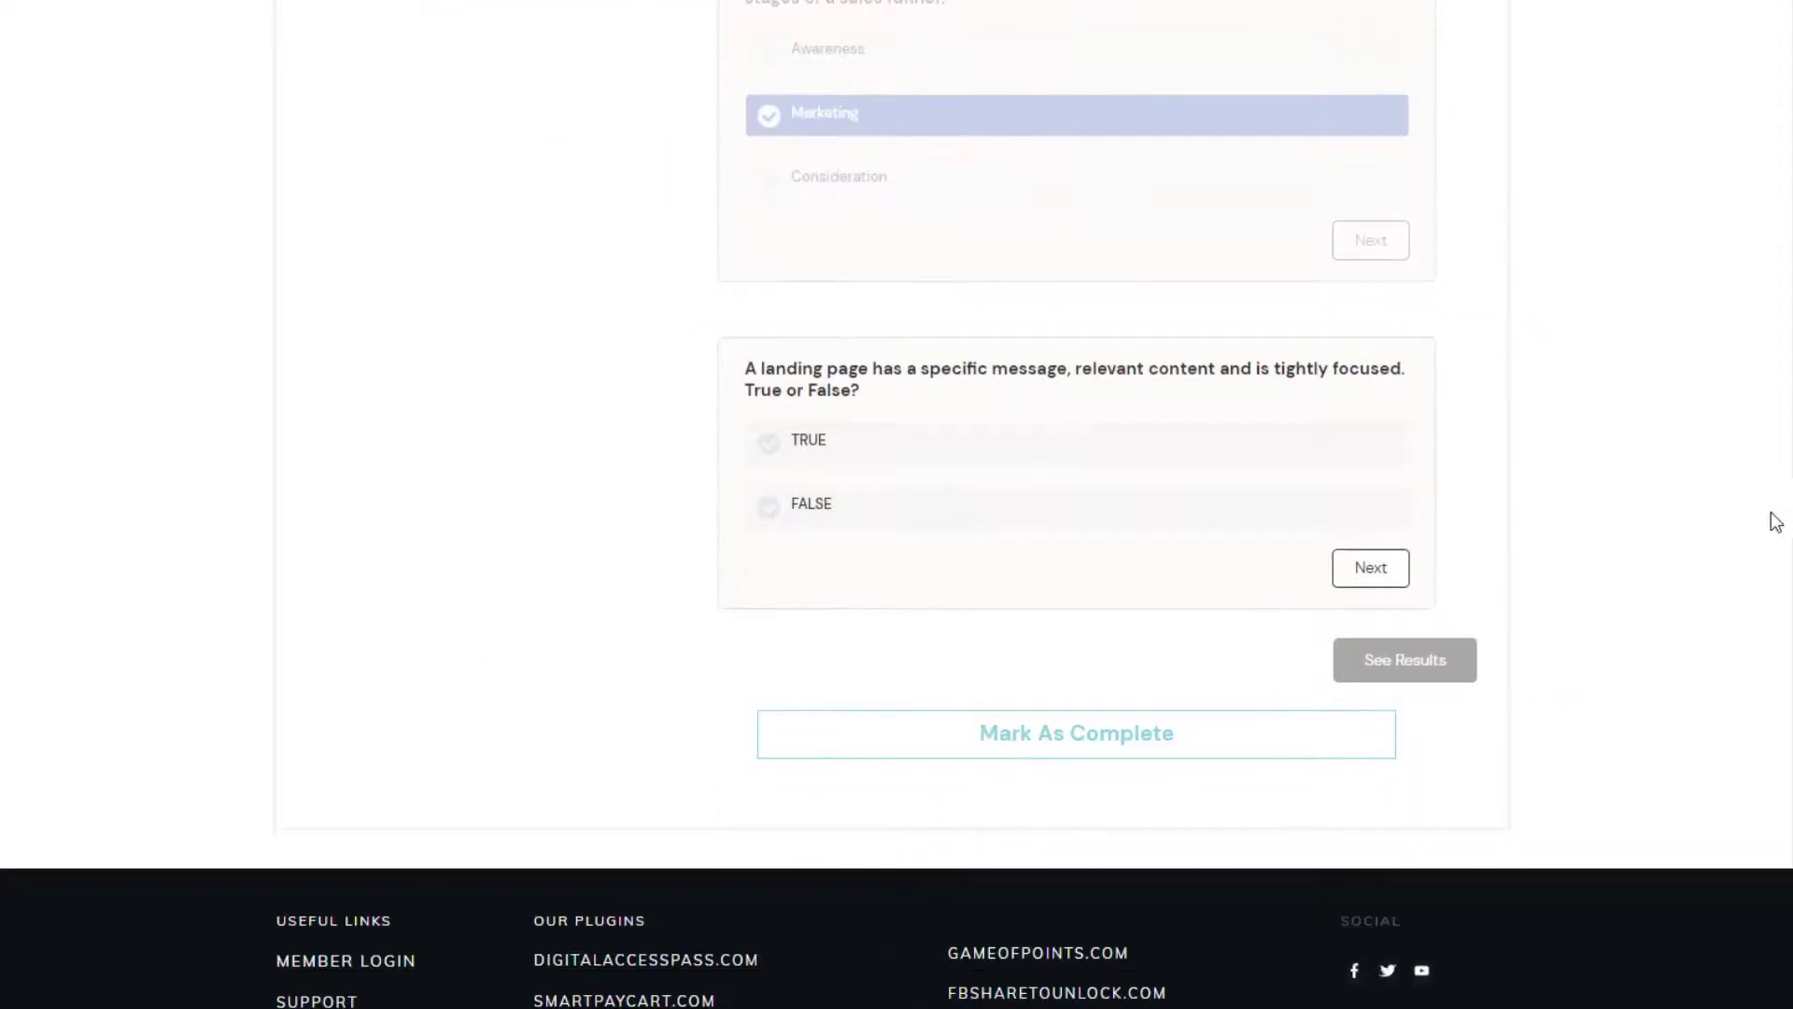
left_click(822, 278)
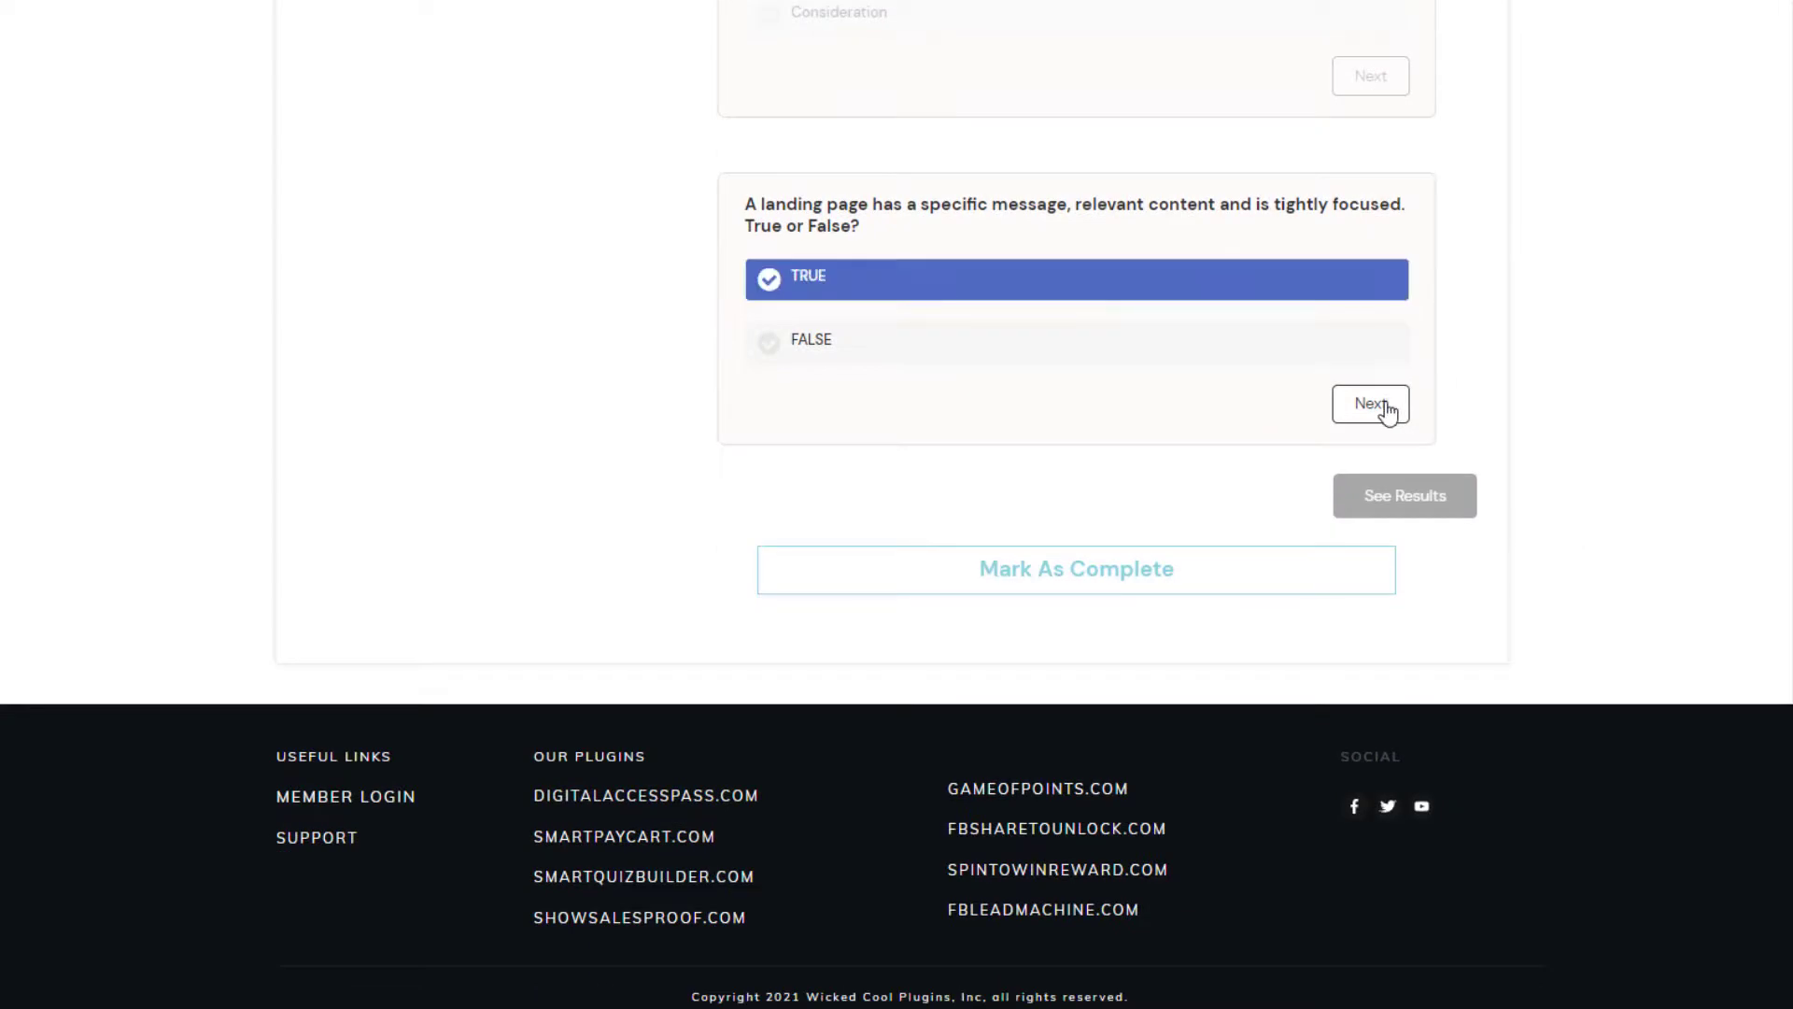
left_click(1370, 403)
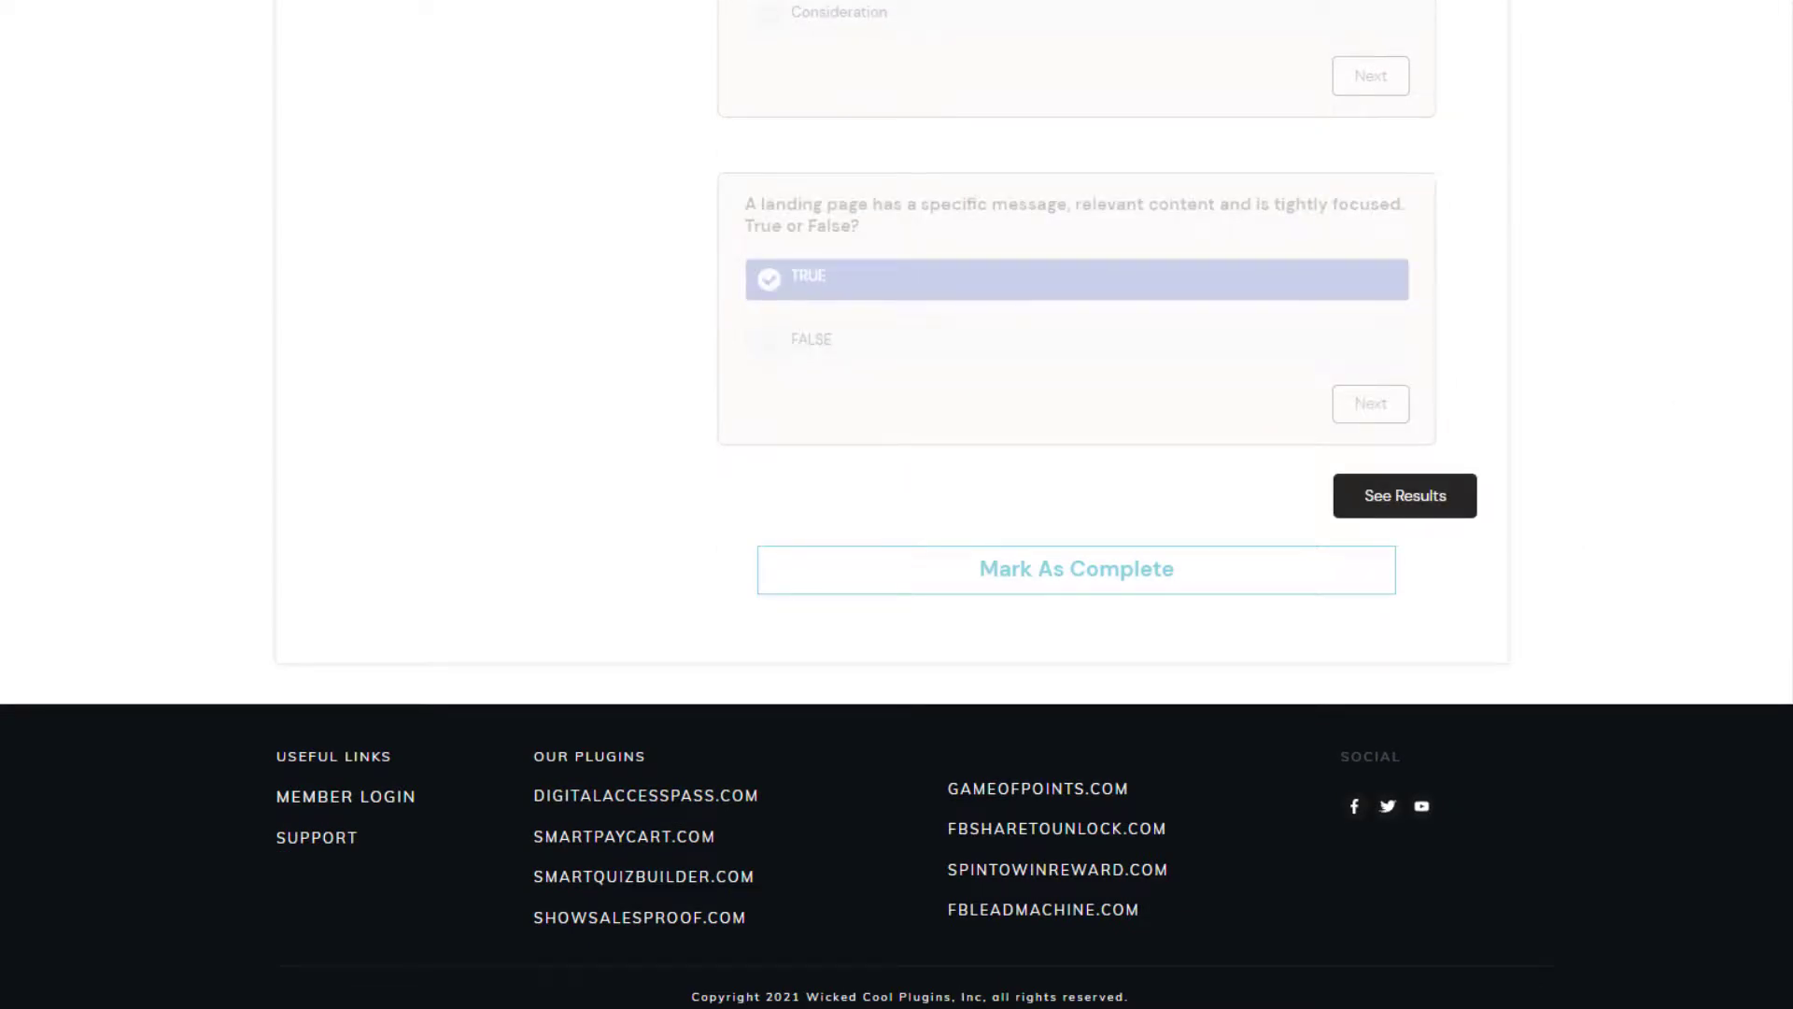
left_click(1405, 496)
Review the quiz results with the per-question answers and the points notification.
scroll(1684, 482, "down", 4)
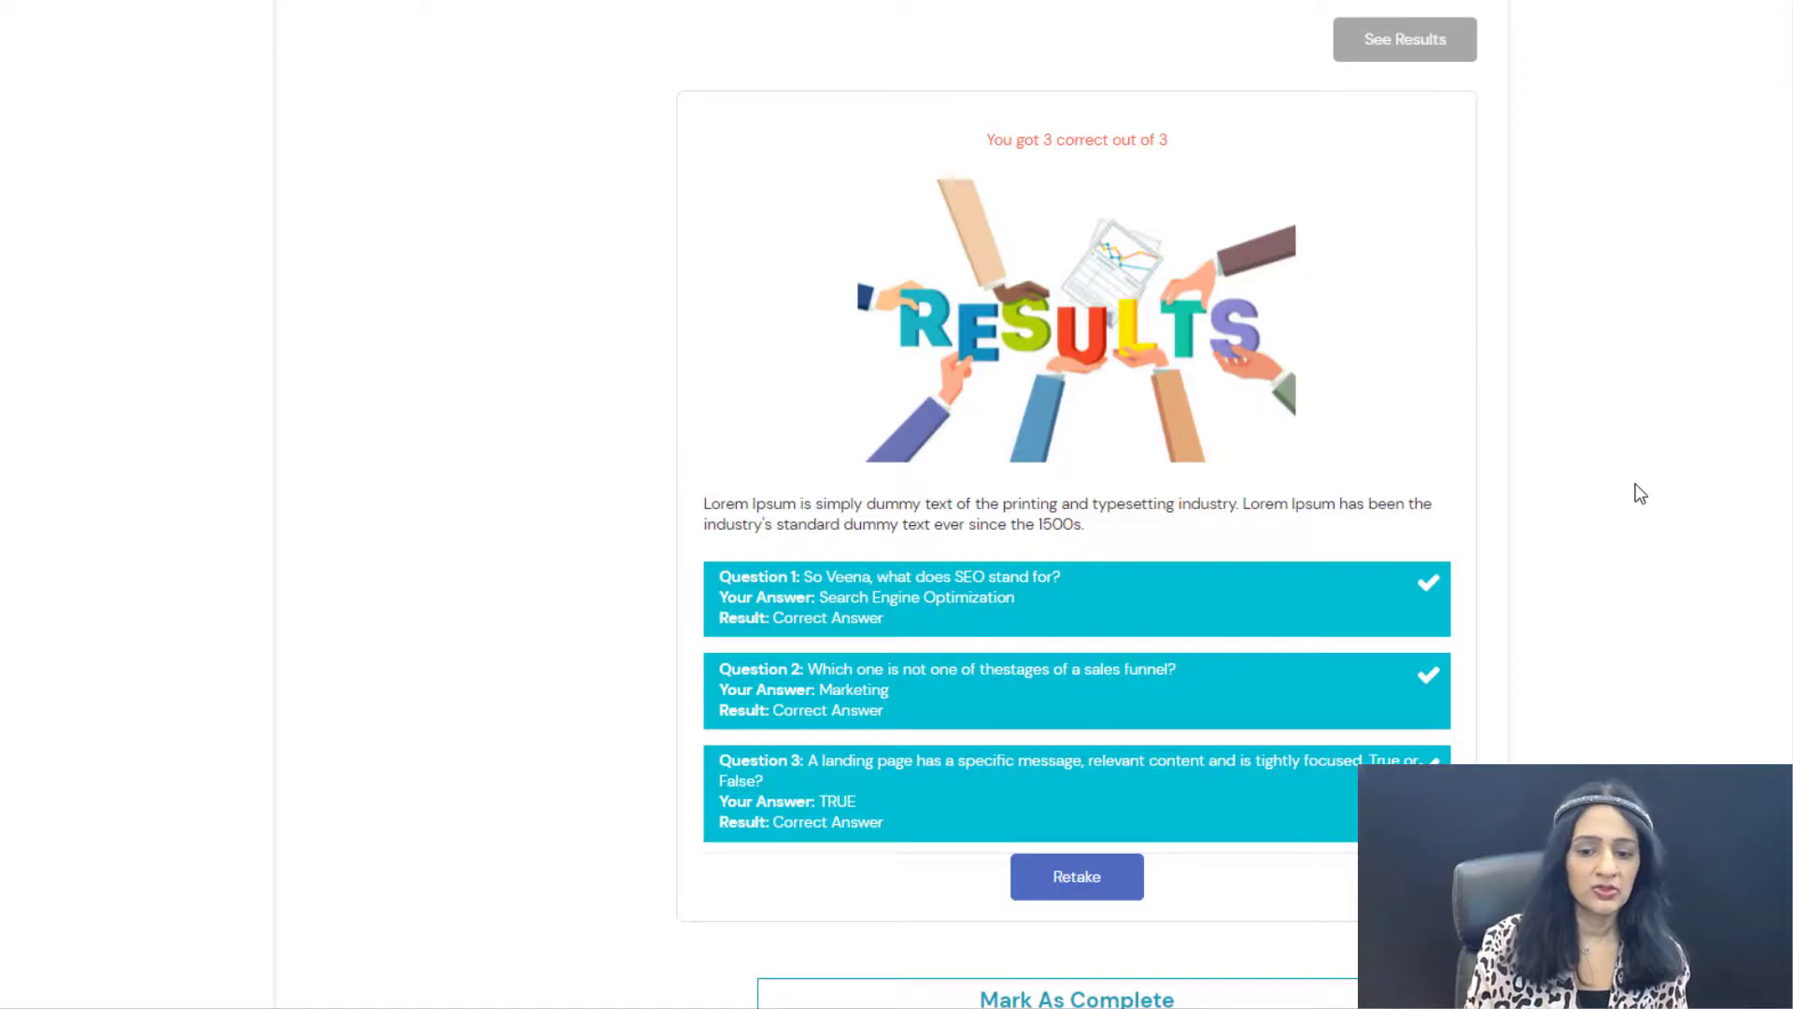
scroll(1636, 485, "down", 1)
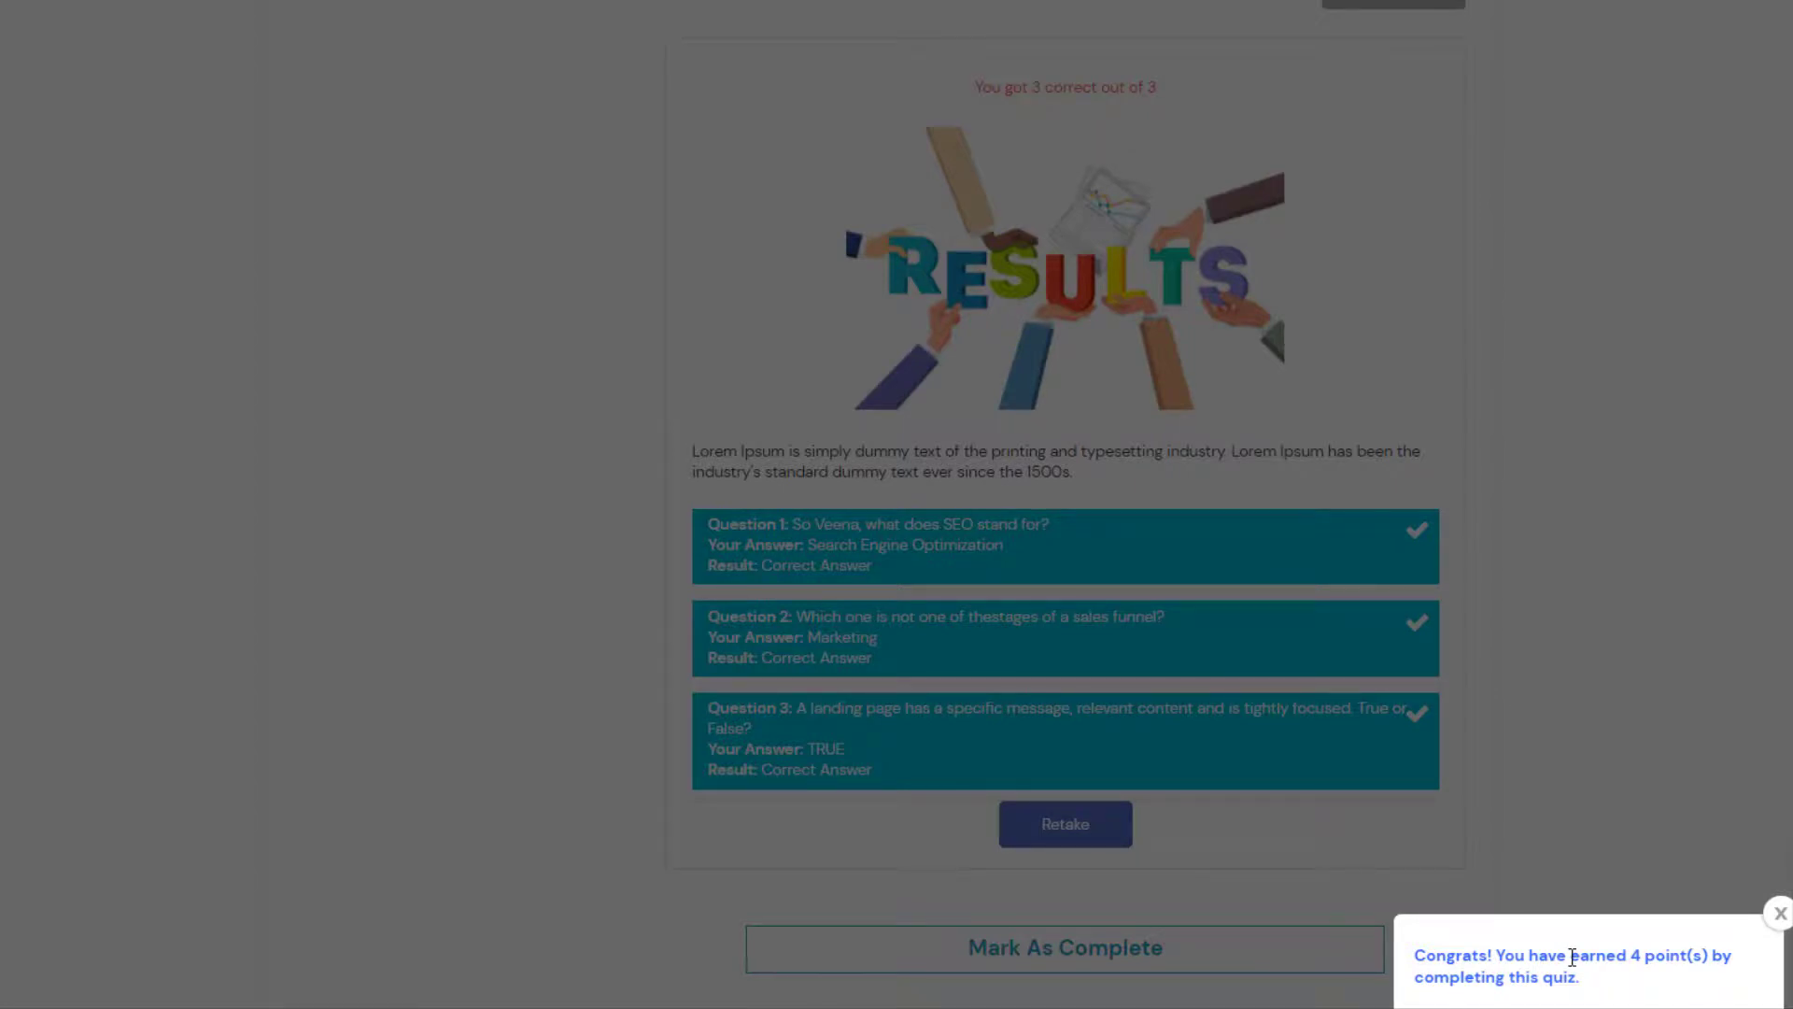
left_click(831, 545)
scroll(1502, 833, "down", 2)
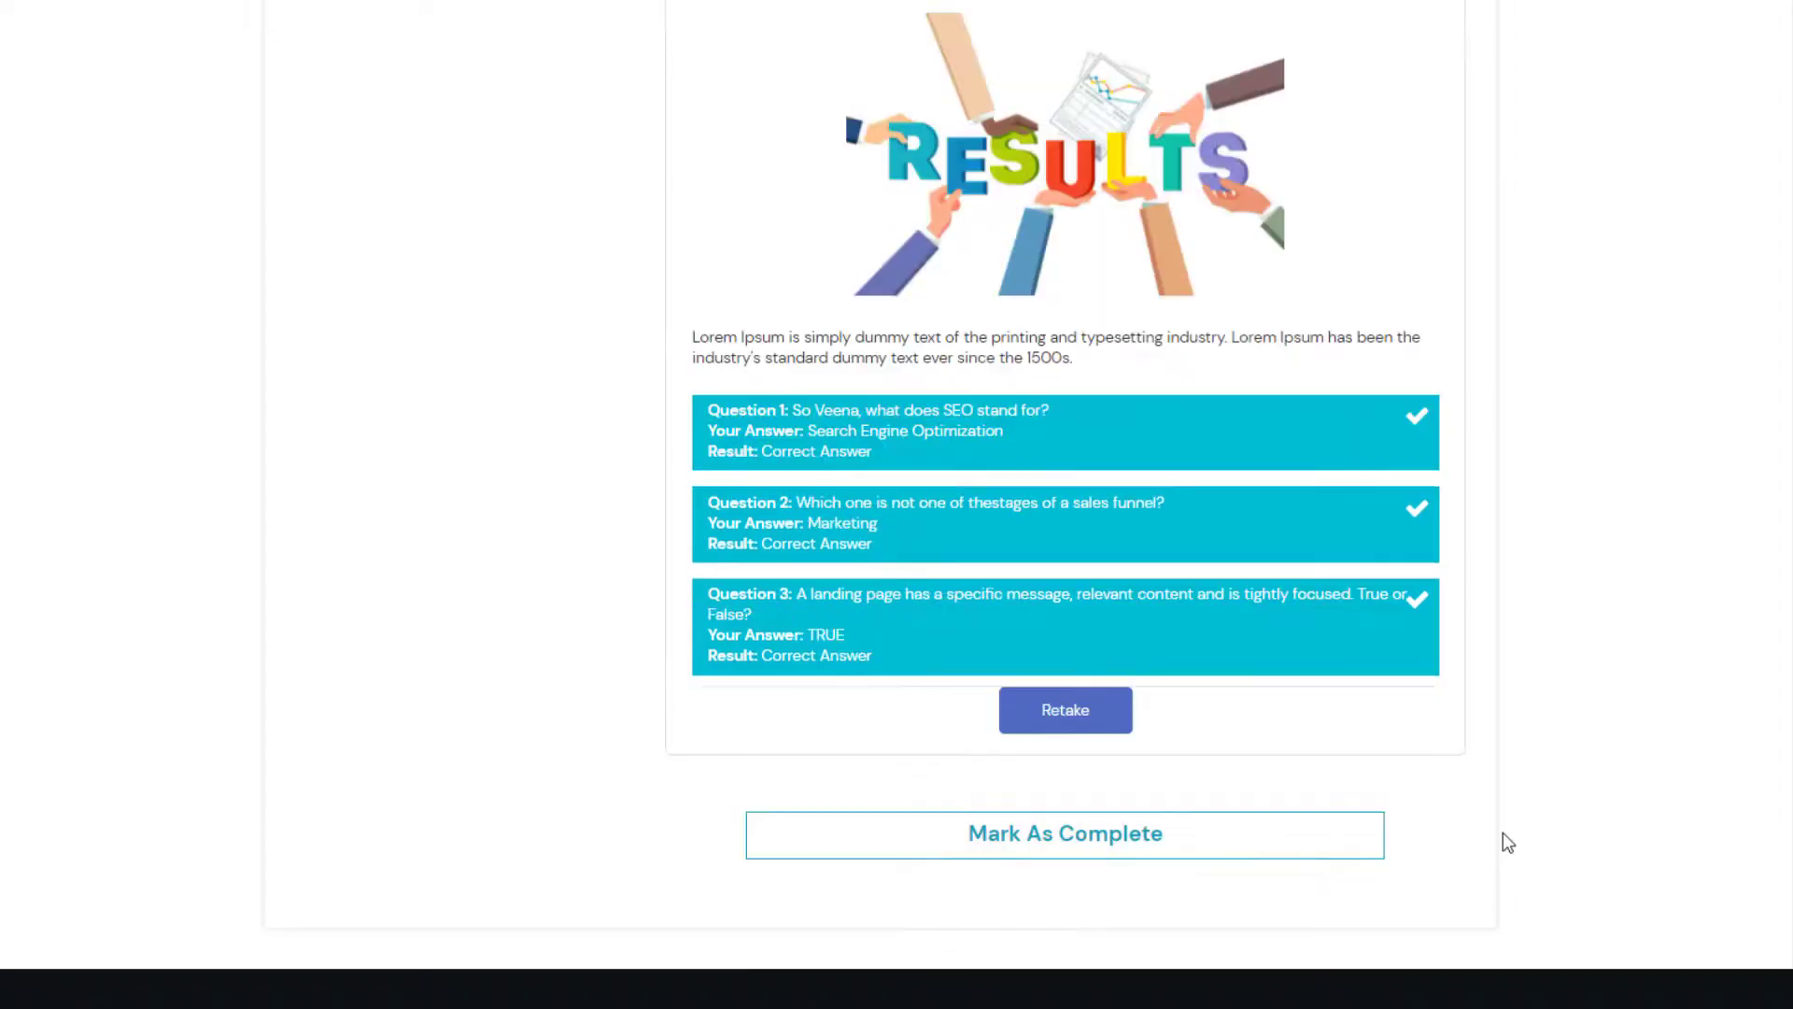
Mark Lesson 1 Quiz Demo as complete, continue to Lesson 2 Quiz Demo and mark it as complete.
left_click(1025, 841)
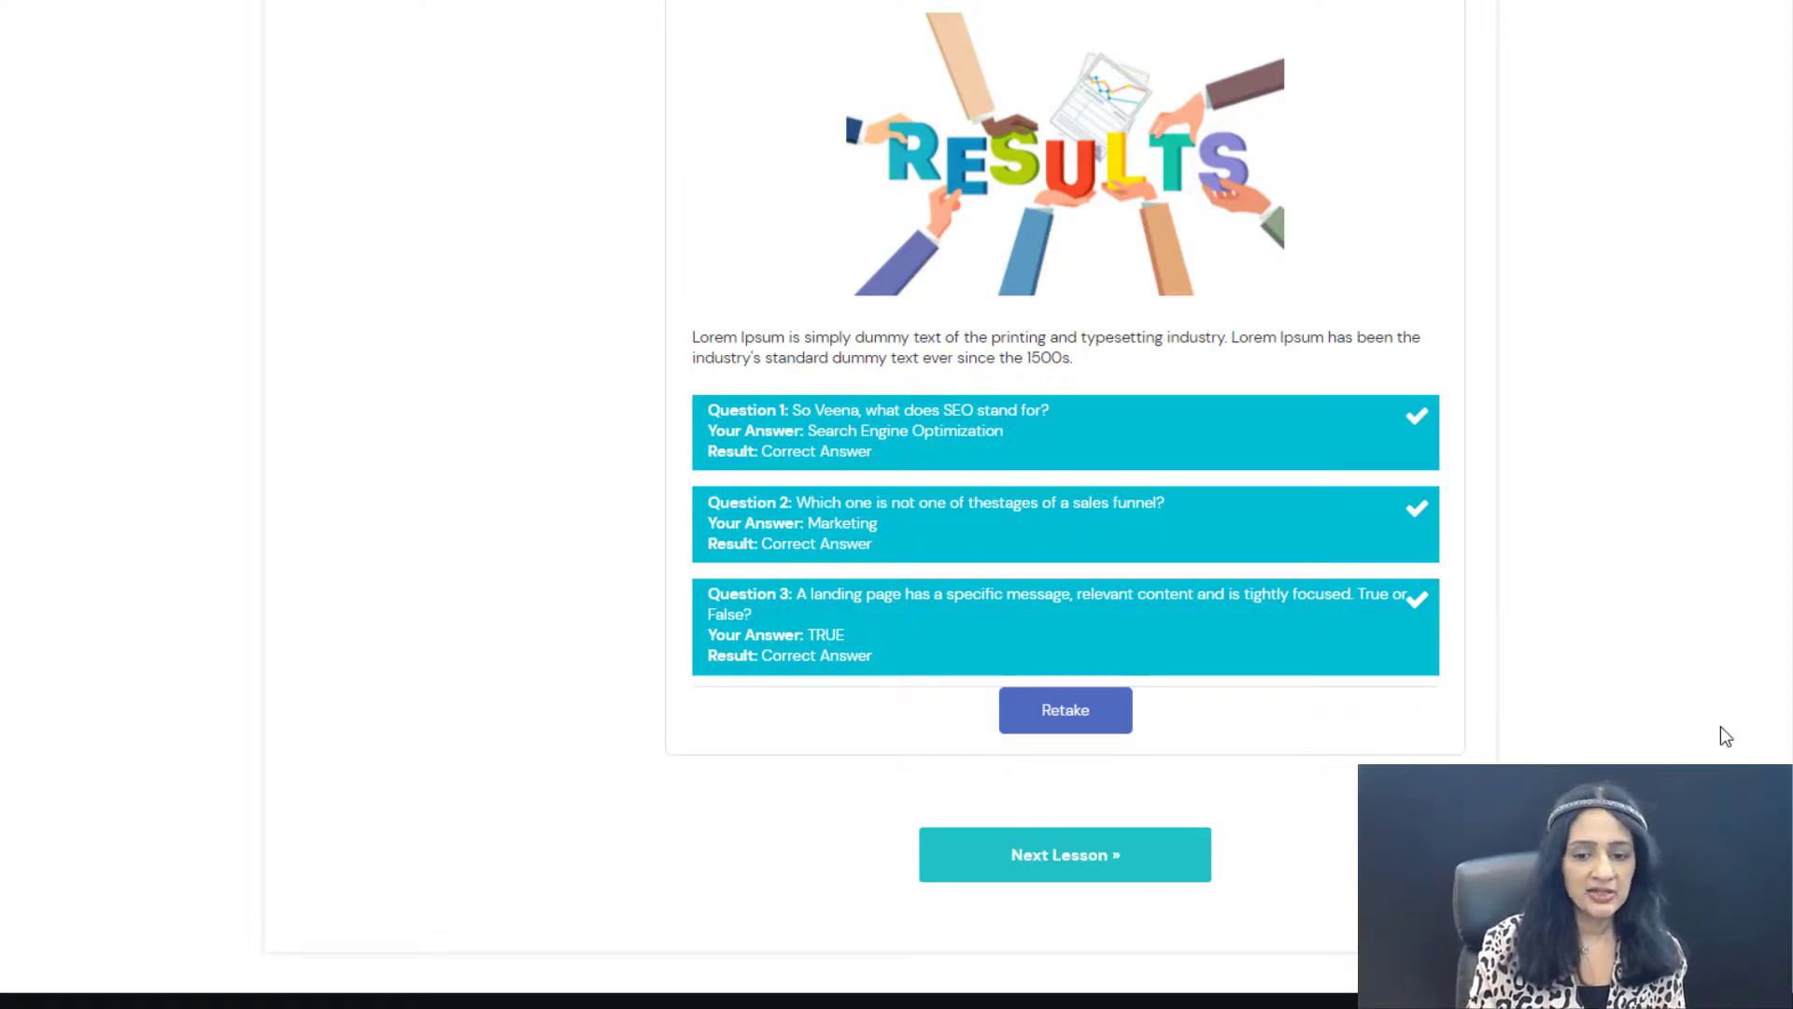
left_click(1141, 867)
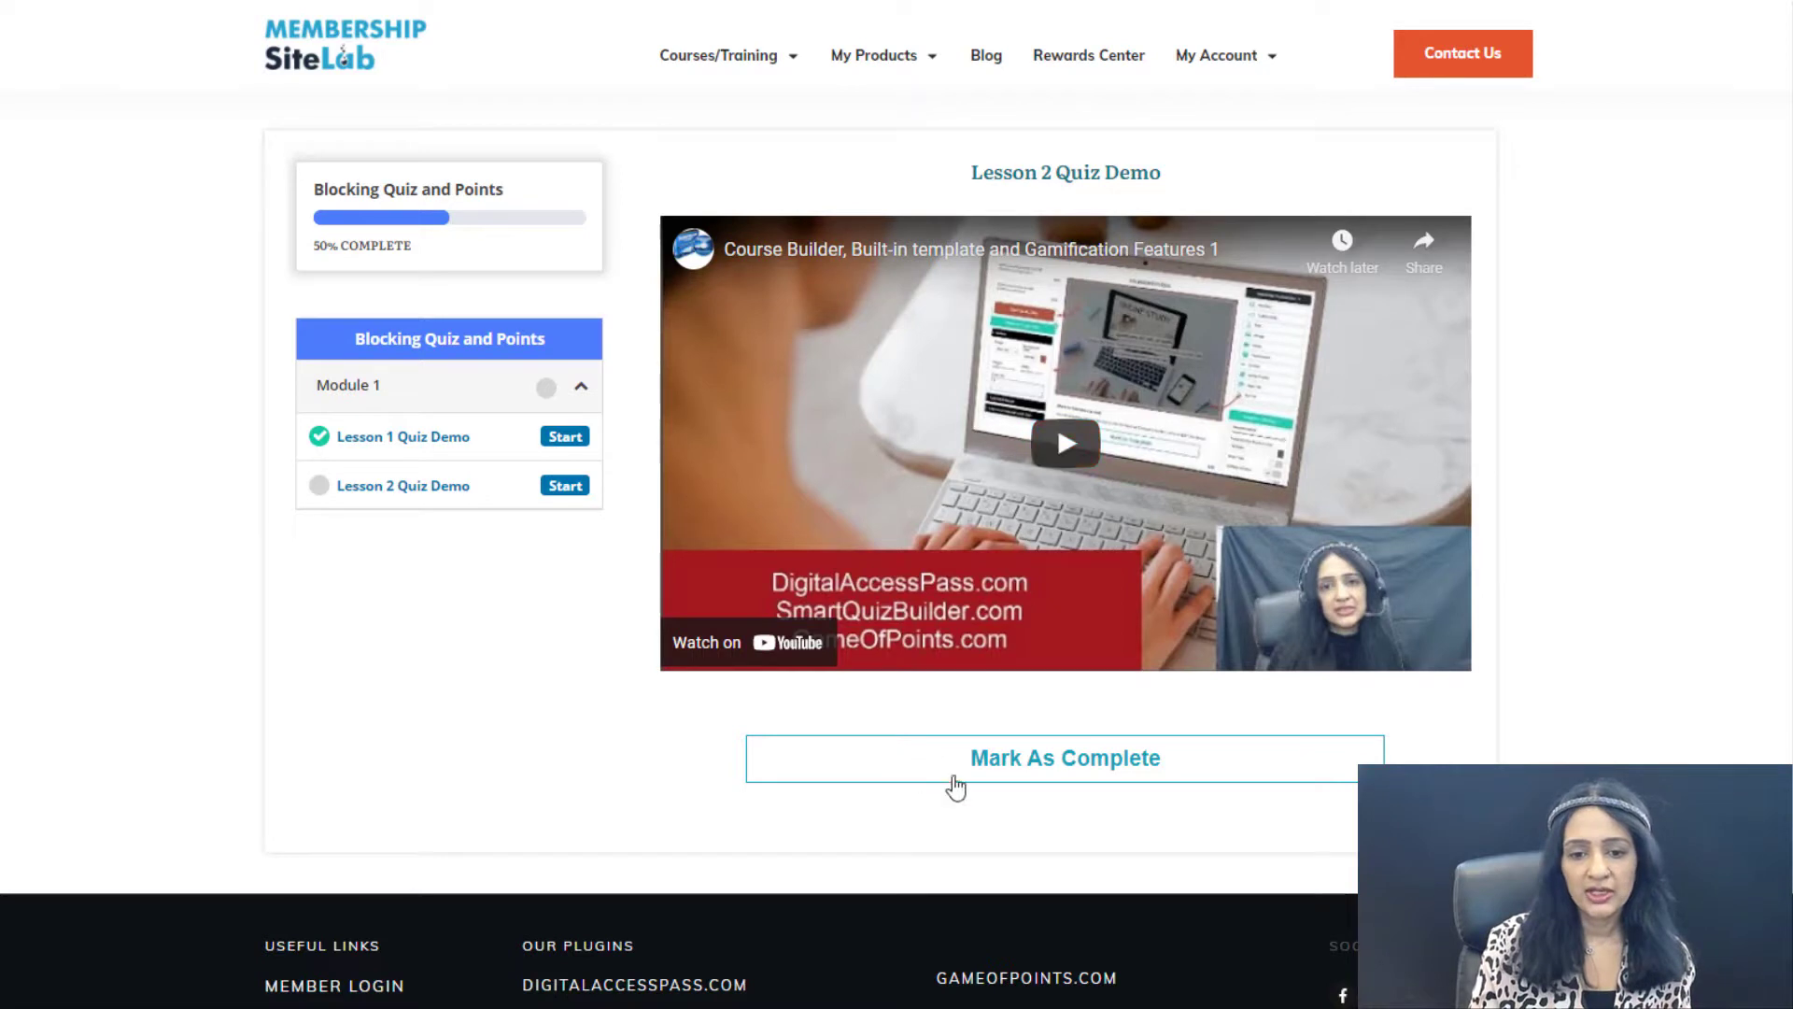
left_click(1076, 776)
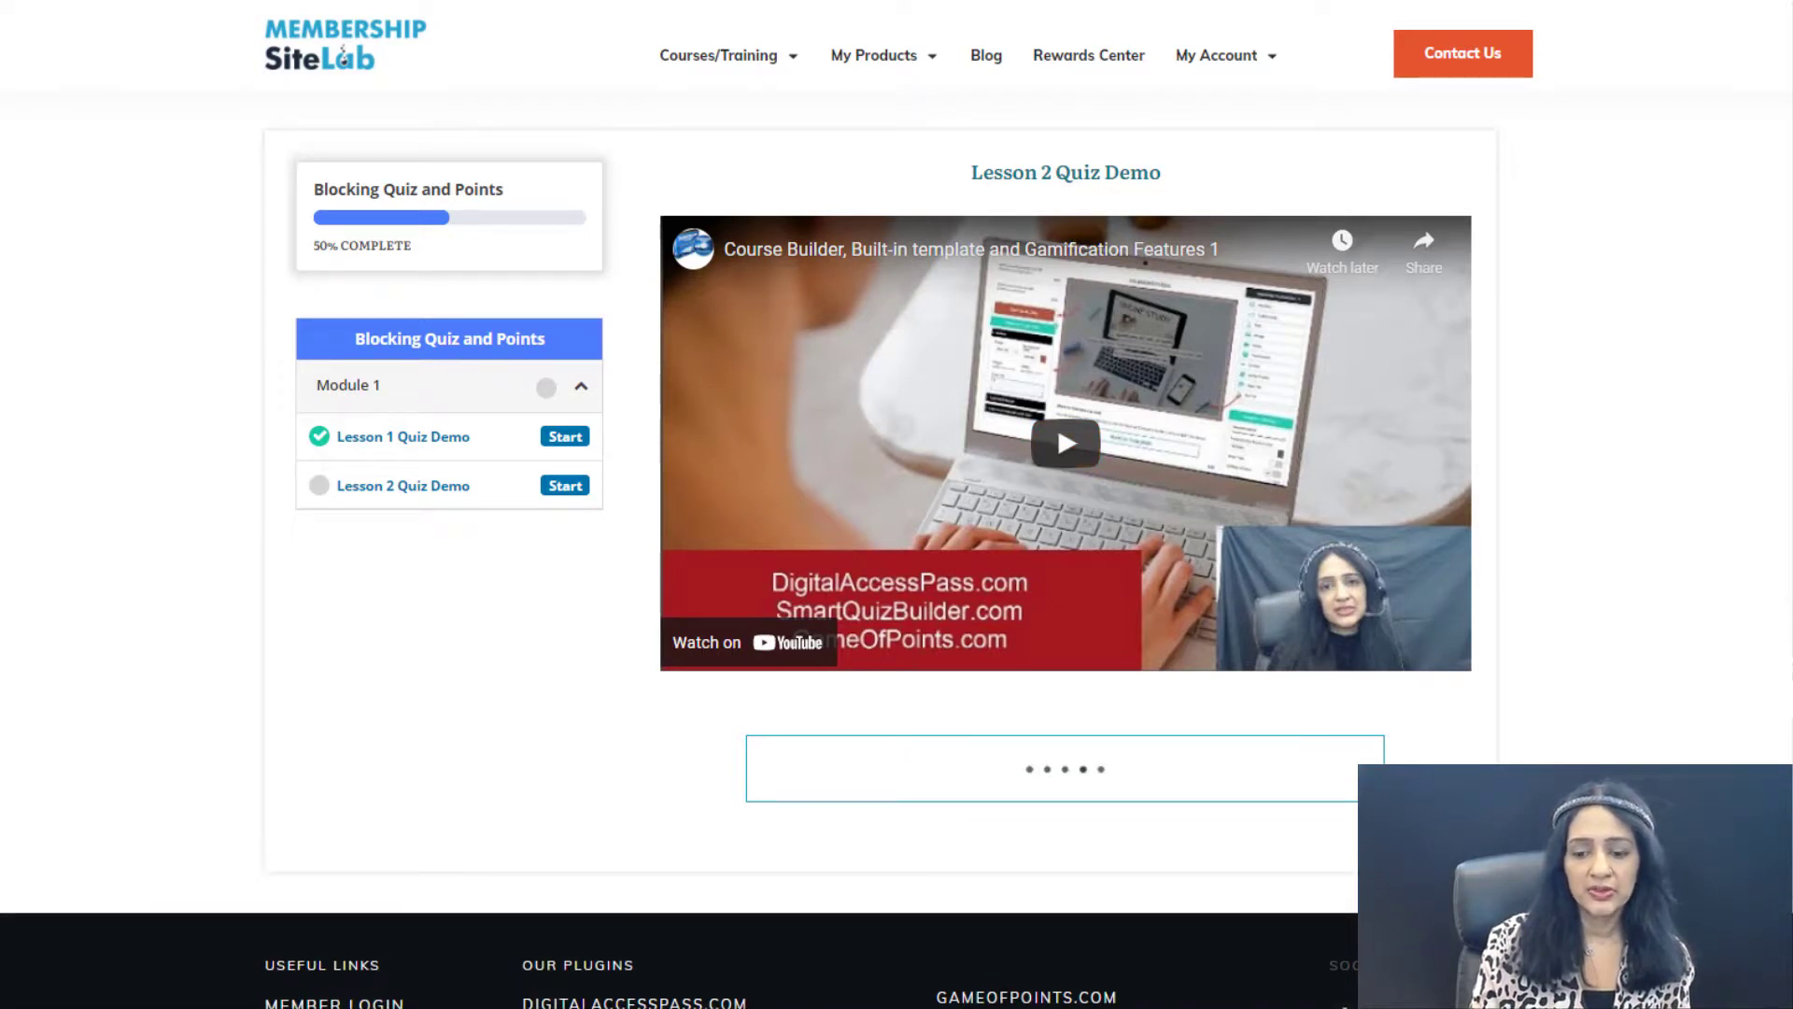